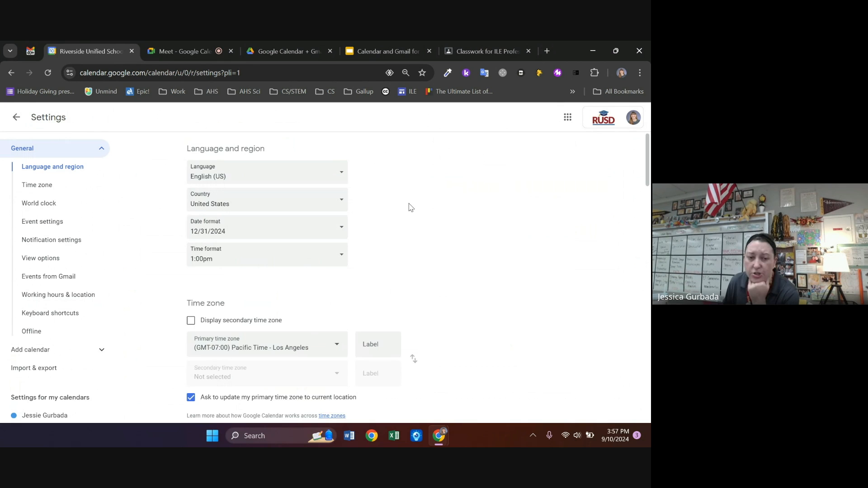
pyautogui.scroll(-3, 475, 224)
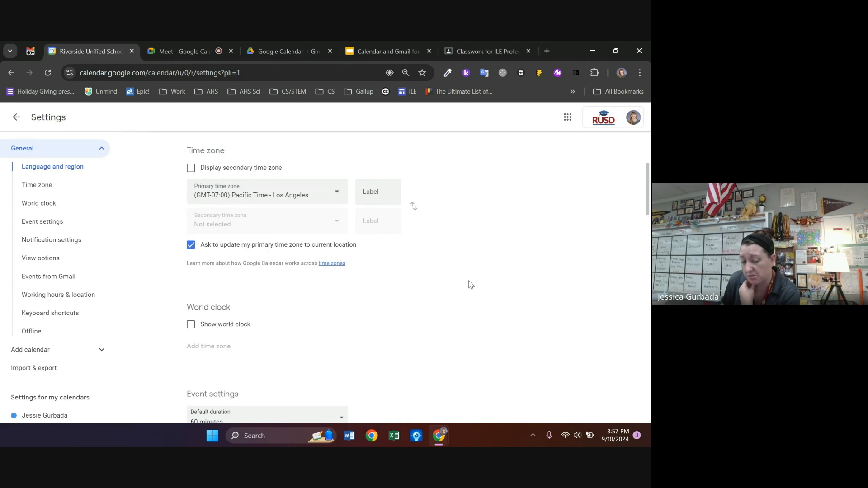
pyautogui.scroll(-2, 296, 258)
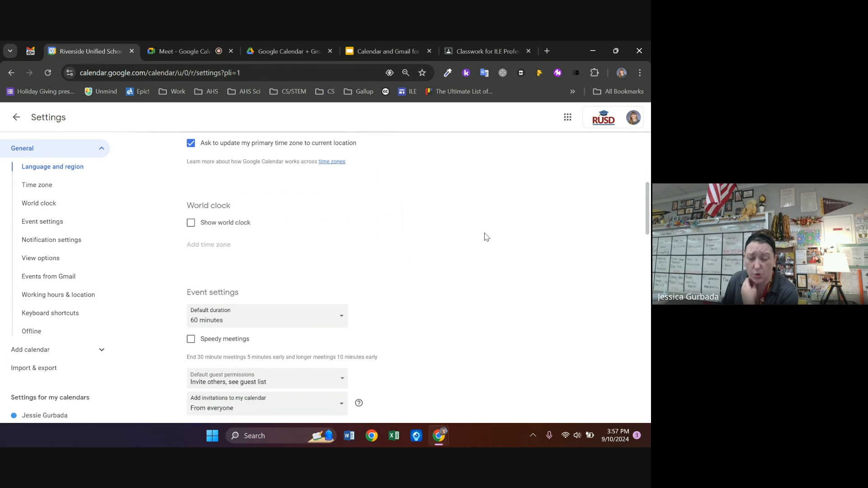
pyautogui.scroll(-2, 481, 236)
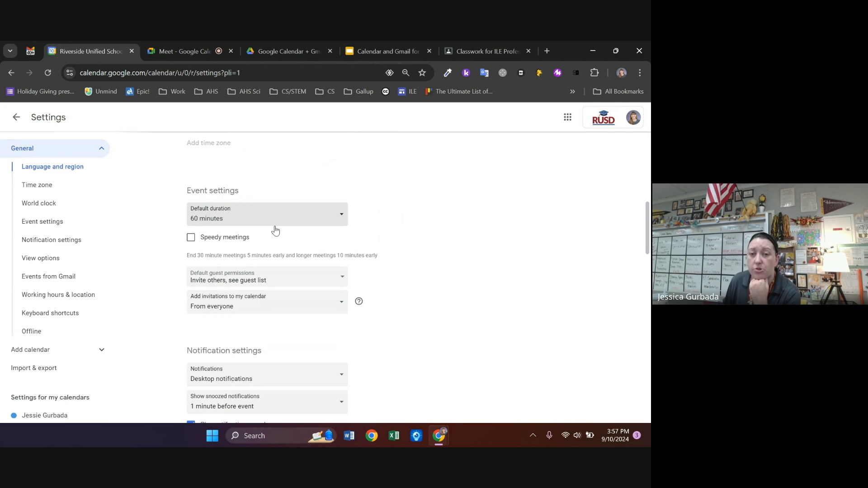
pyautogui.click(305, 215)
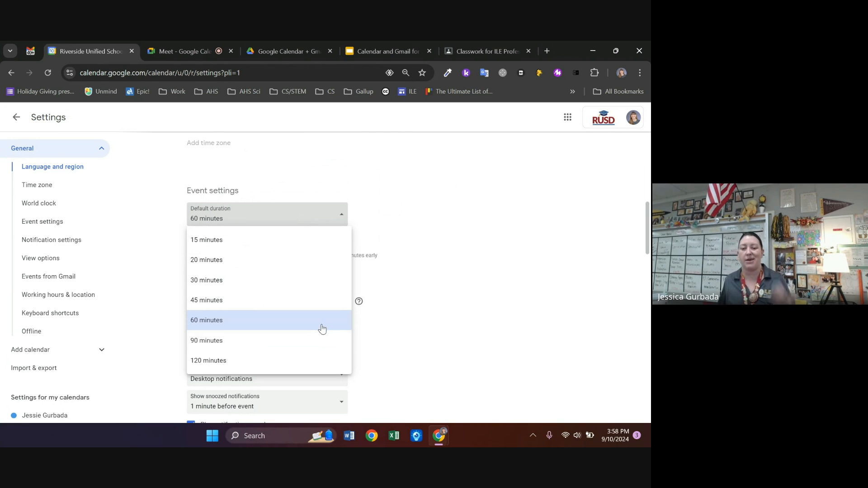
pyautogui.click(438, 248)
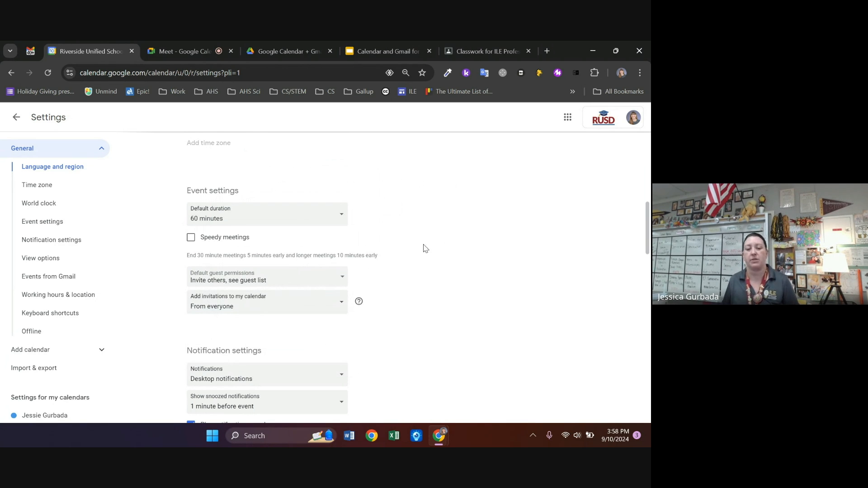
pyautogui.scroll(-3, 439, 252)
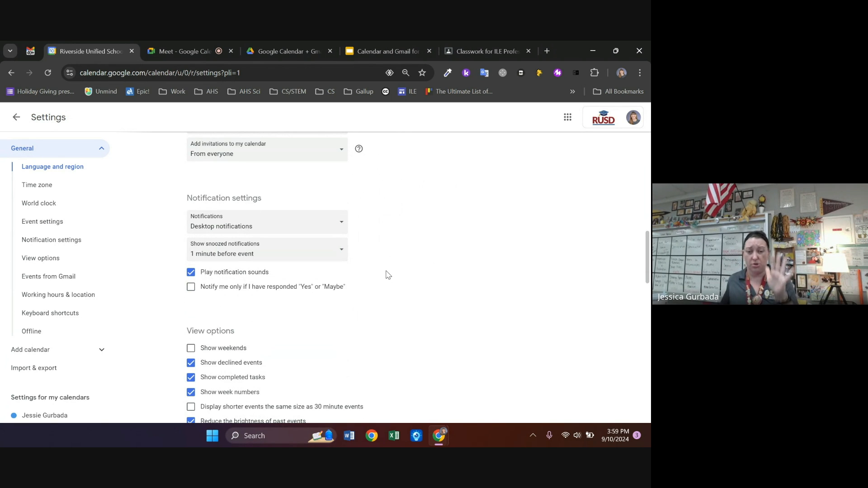
pyautogui.click(337, 225)
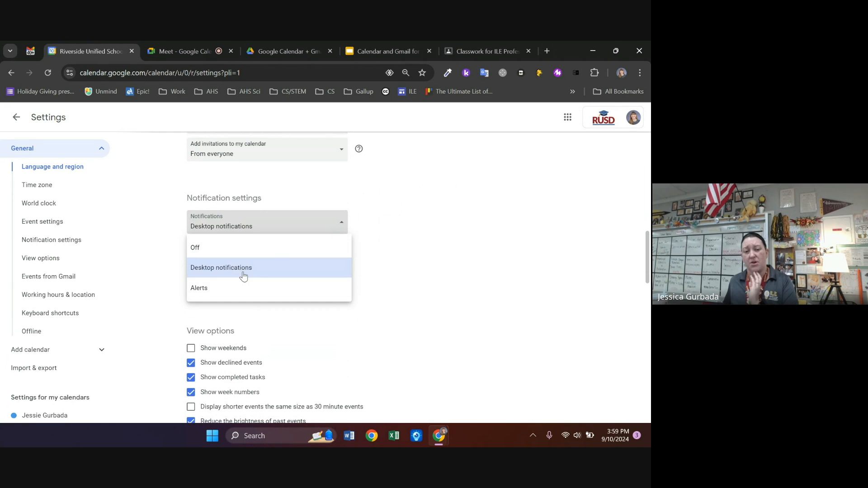
pyautogui.click(479, 230)
pyautogui.scroll(-3, 429, 251)
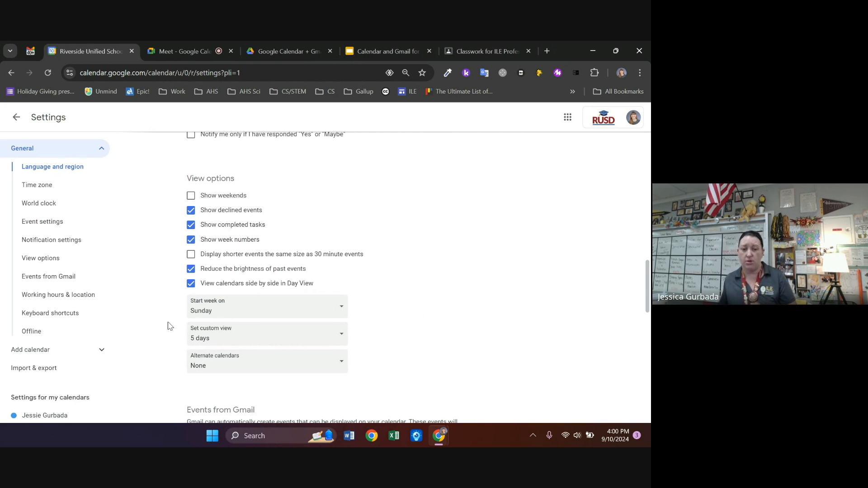
pyautogui.scroll(-5, 474, 282)
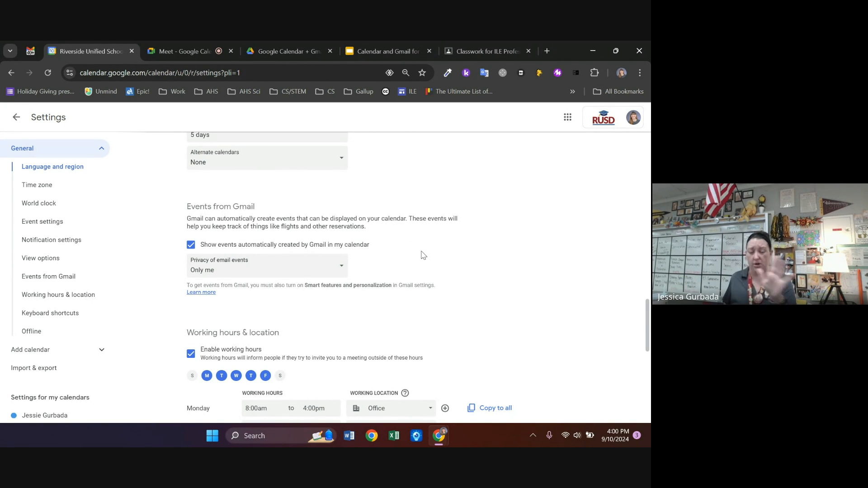
pyautogui.scroll(-2, 471, 266)
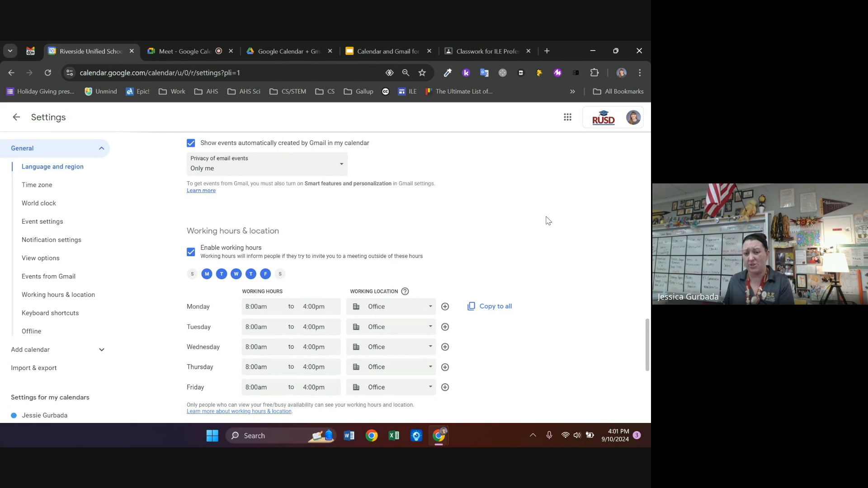
pyautogui.scroll(-1, 551, 237)
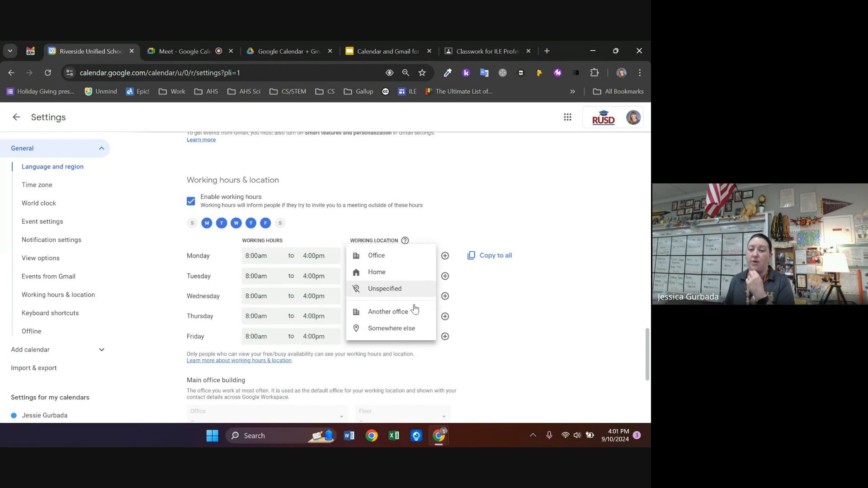
pyautogui.click(582, 253)
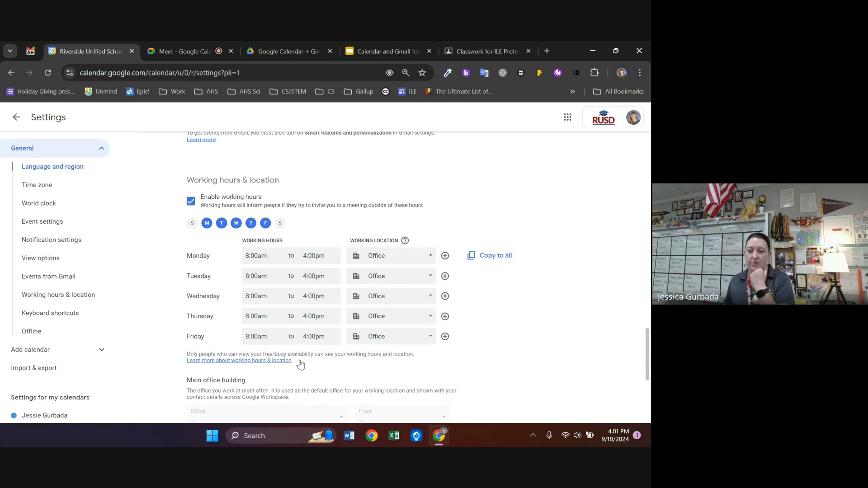
pyautogui.scroll(-2, 582, 237)
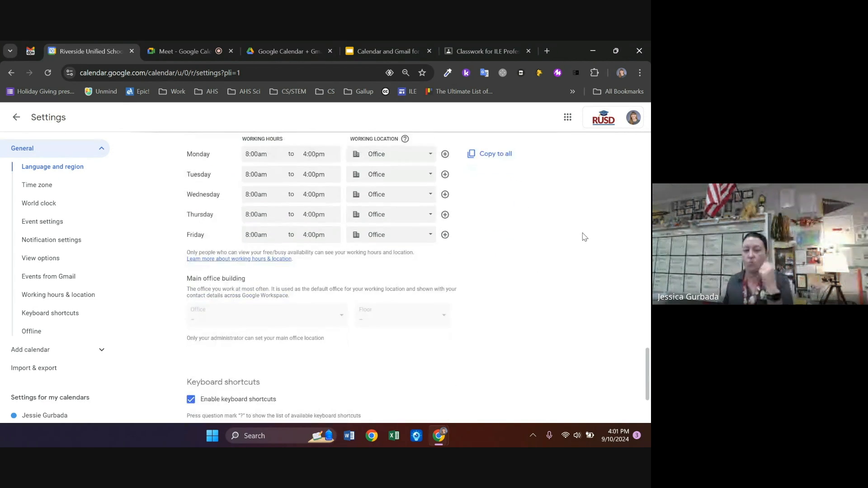
pyautogui.scroll(-2, 585, 234)
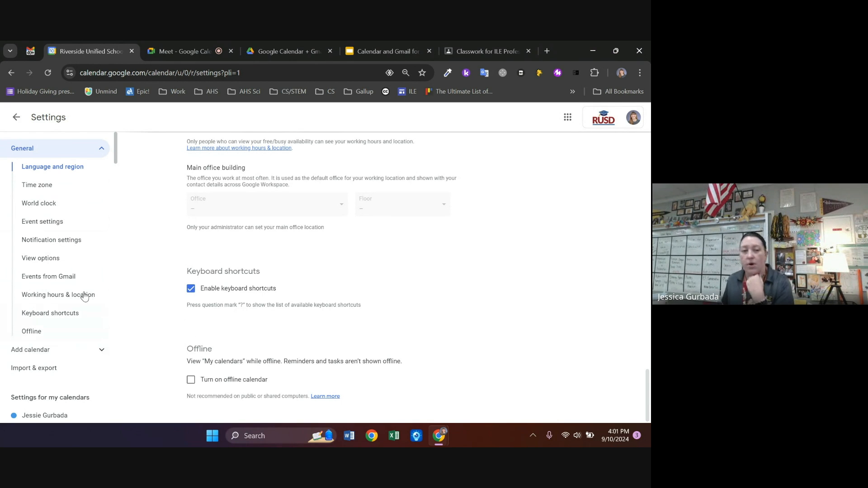
pyautogui.click(397, 50)
pyautogui.scroll(-5, 62, 225)
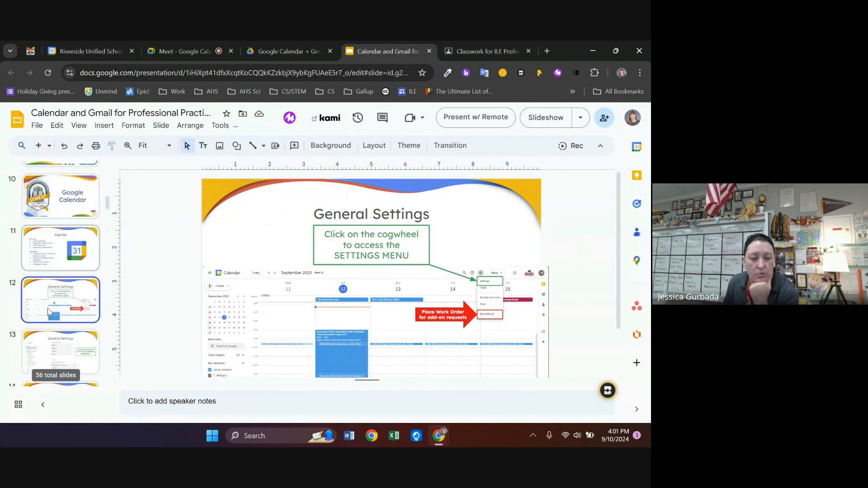
pyautogui.click(62, 225)
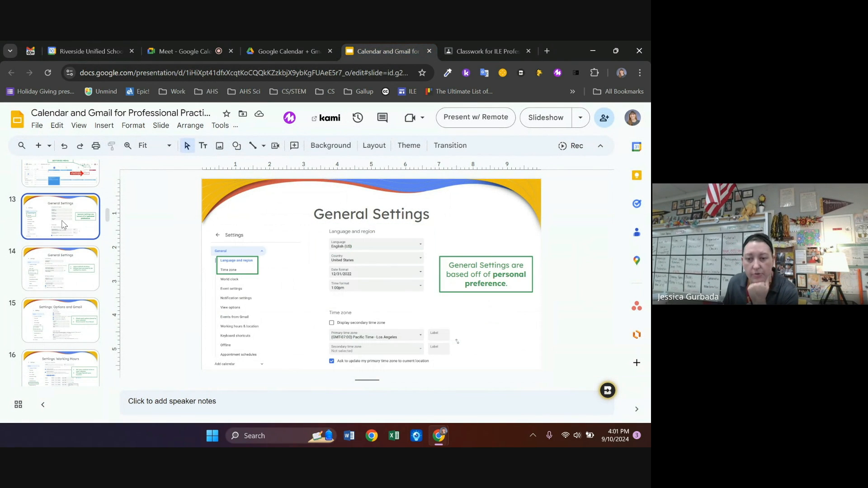
pyautogui.click(75, 273)
pyautogui.click(60, 321)
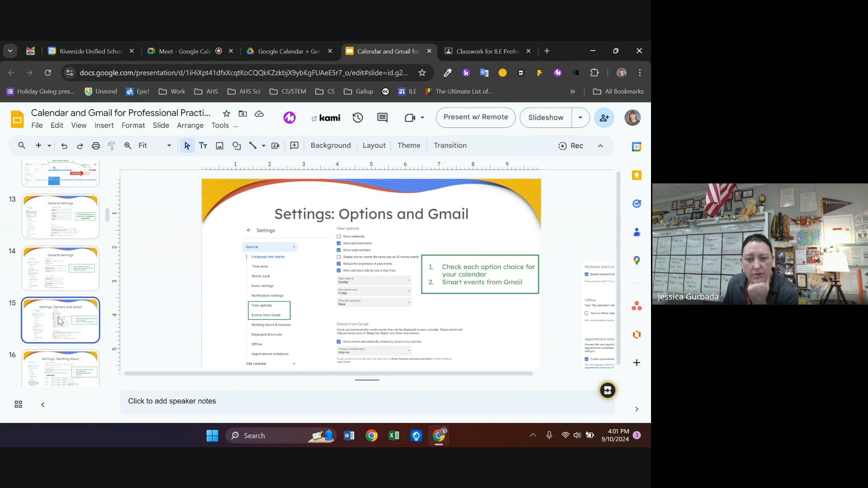
pyautogui.scroll(-1, 60, 316)
pyautogui.click(66, 303)
pyautogui.scroll(-1, 66, 303)
pyautogui.click(71, 321)
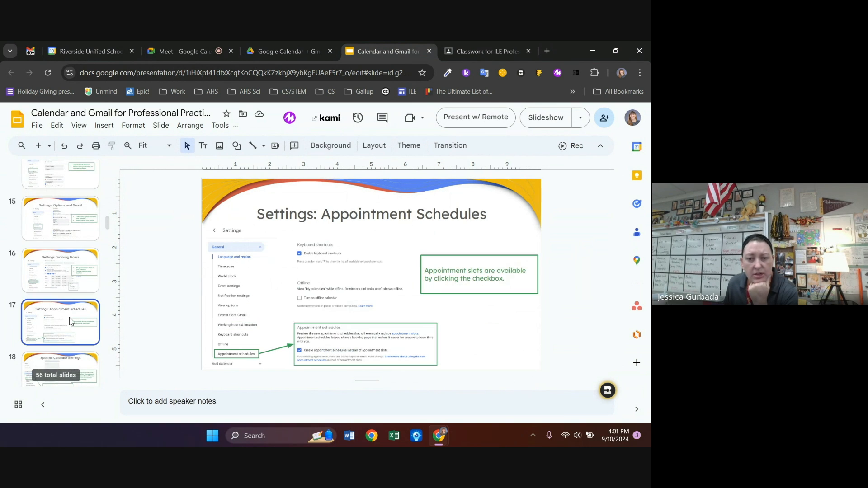
pyautogui.scroll(-1, 67, 277)
pyautogui.click(68, 312)
pyautogui.click(64, 273)
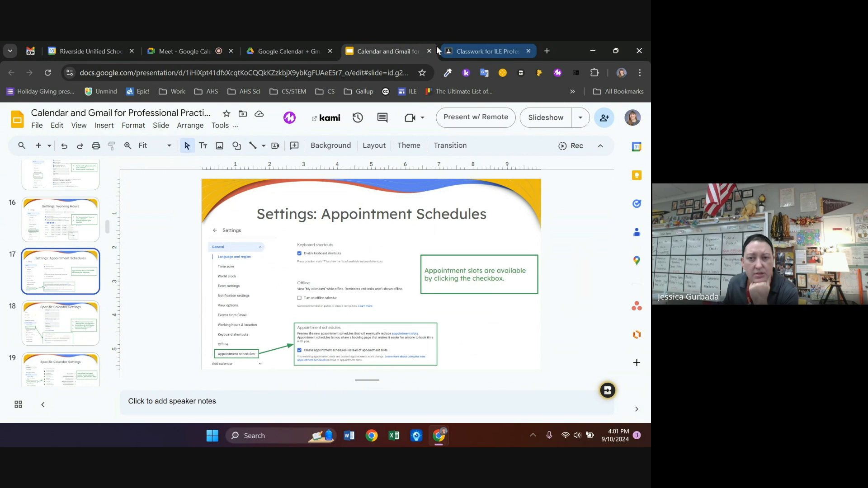
pyautogui.click(95, 51)
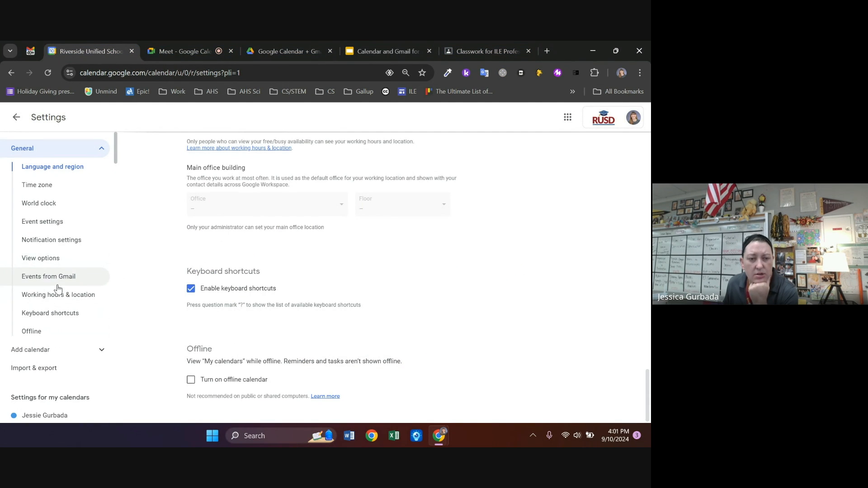
pyautogui.scroll(8, 348, 279)
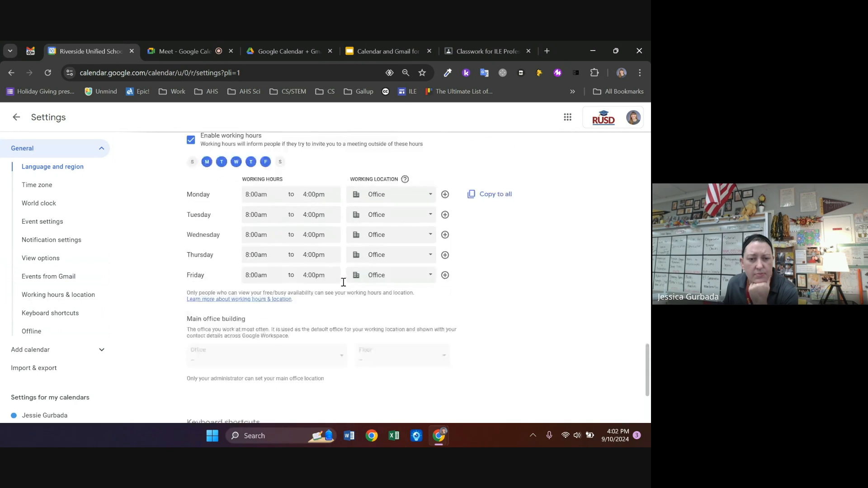
pyautogui.scroll(5, 344, 282)
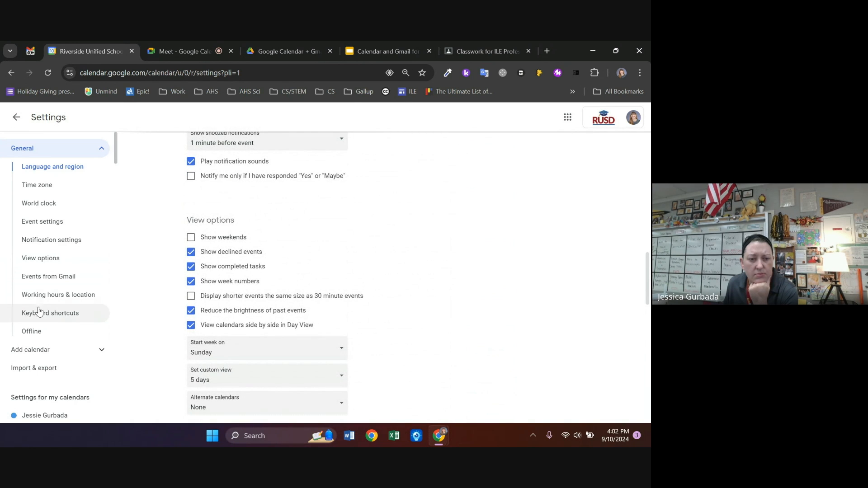
pyautogui.scroll(-2, 54, 294)
pyautogui.scroll(-3, 56, 290)
pyautogui.scroll(5, 61, 264)
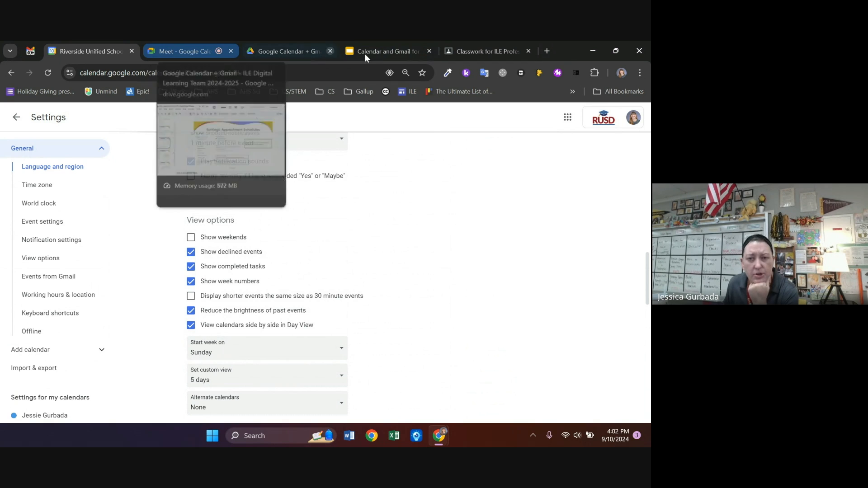
pyautogui.click(379, 52)
pyautogui.click(61, 317)
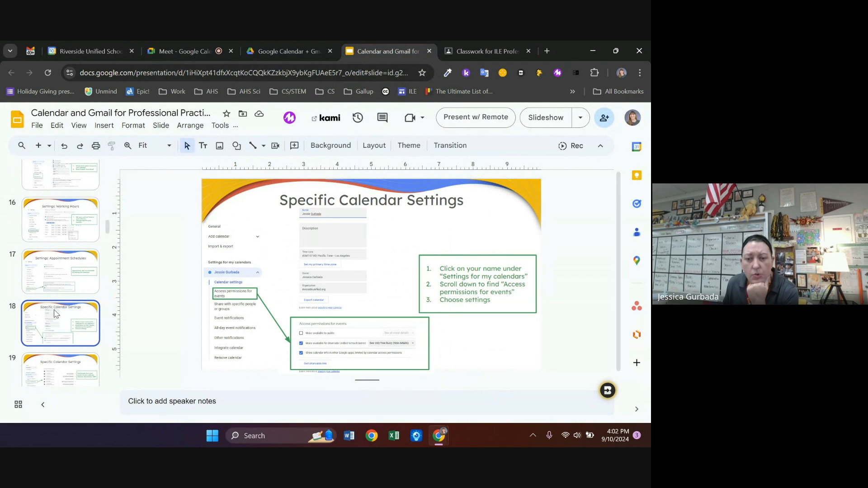
pyautogui.scroll(-1, 55, 313)
pyautogui.click(90, 51)
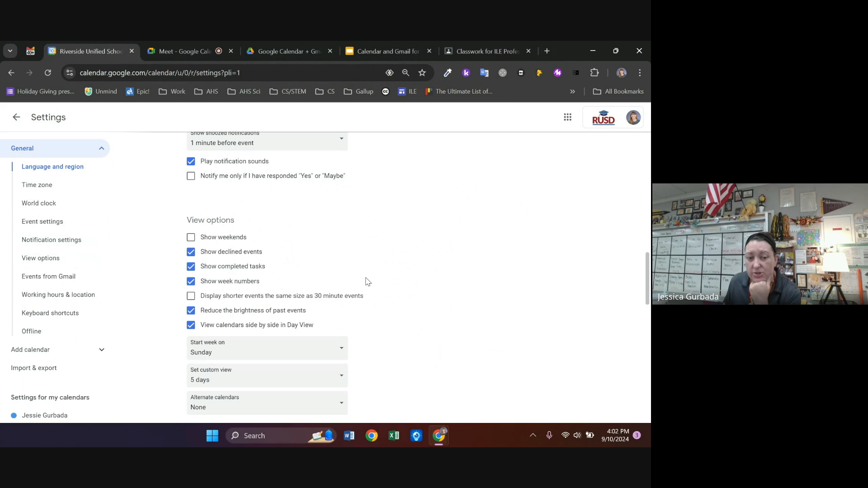
# Open your own calendar's settings and scroll to Access permissions for events
pyautogui.scroll(1, 369, 288)
pyautogui.scroll(10, 369, 288)
pyautogui.scroll(-20, 389, 273)
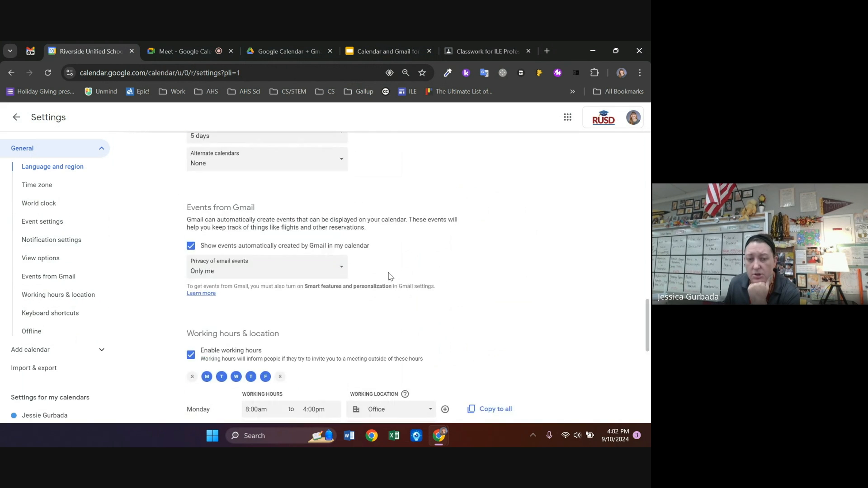
pyautogui.scroll(-3, 35, 258)
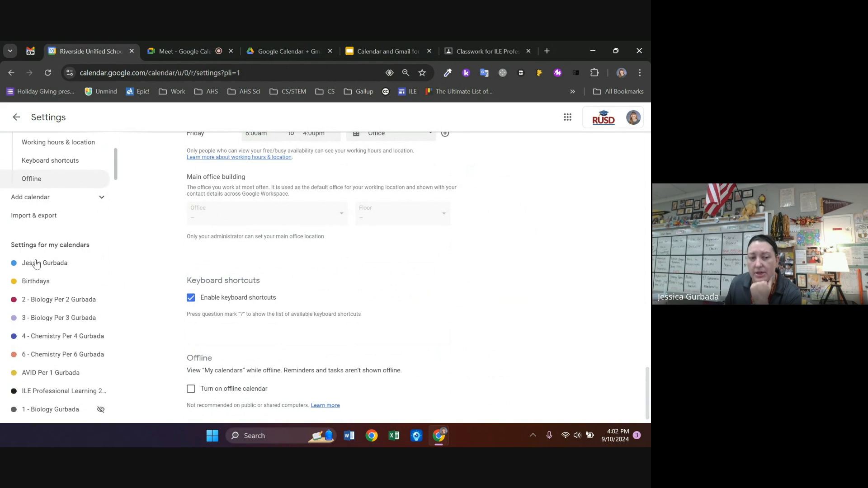
pyautogui.click(61, 266)
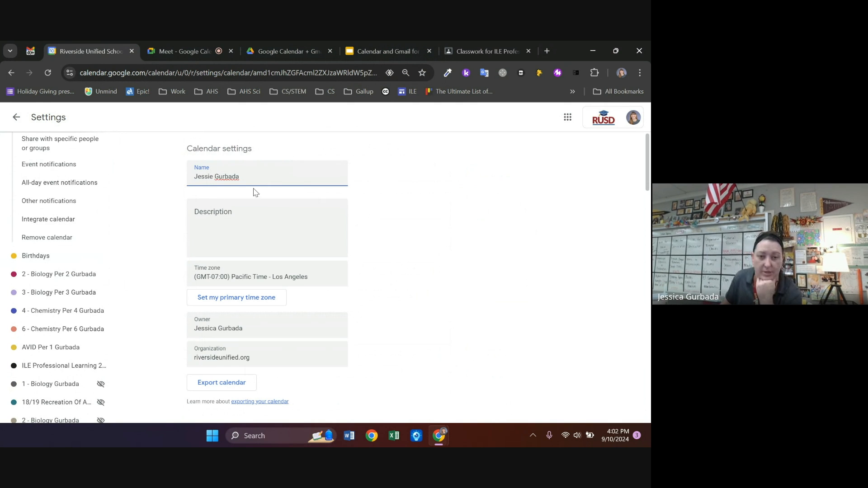
pyautogui.scroll(-5, 367, 233)
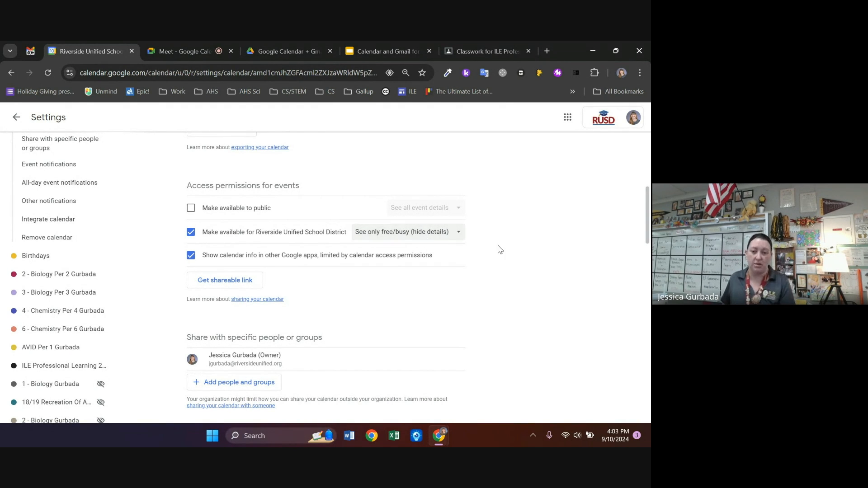
pyautogui.click(450, 236)
pyautogui.click(517, 237)
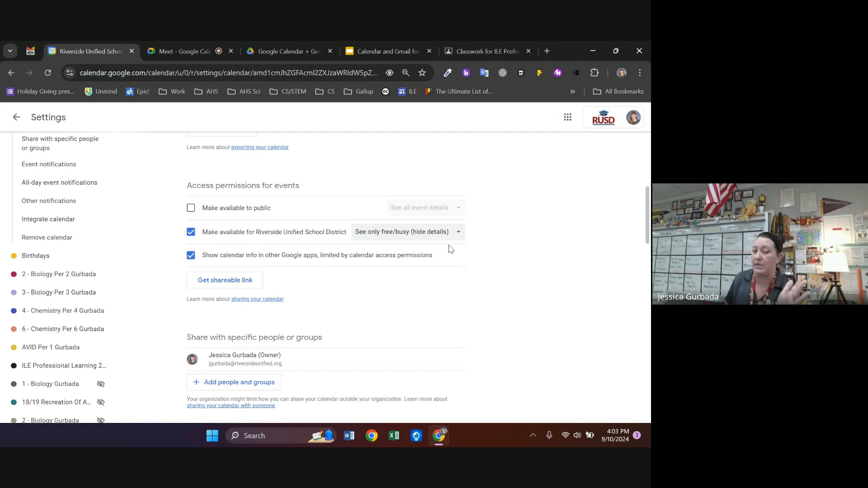
pyautogui.scroll(-1, 544, 217)
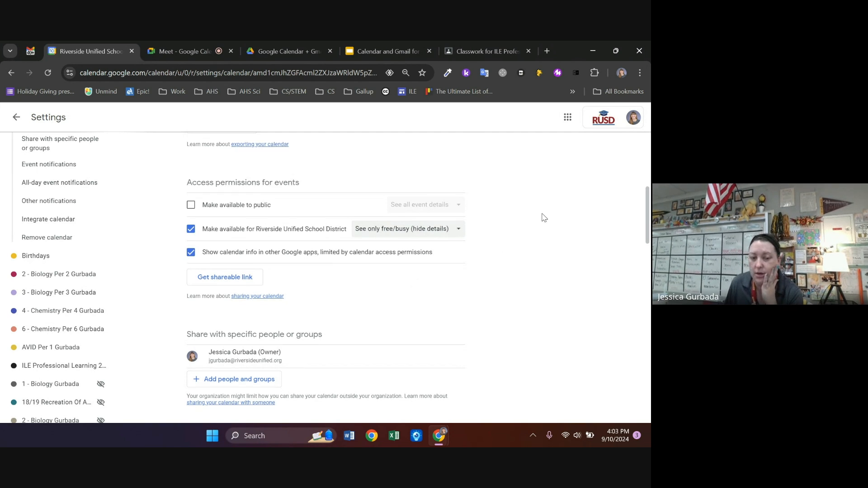
pyautogui.scroll(-3, 544, 218)
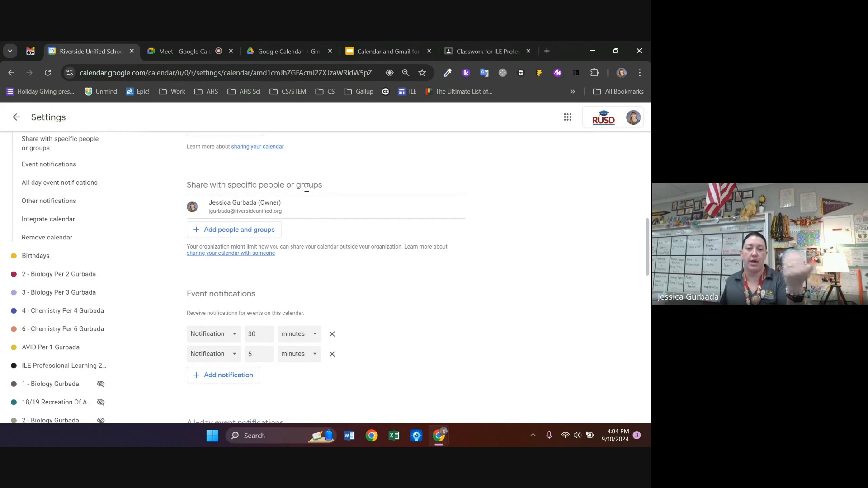
# Add one suggested colleague to share with, granting Make changes and manage sharing permission
pyautogui.click(274, 231)
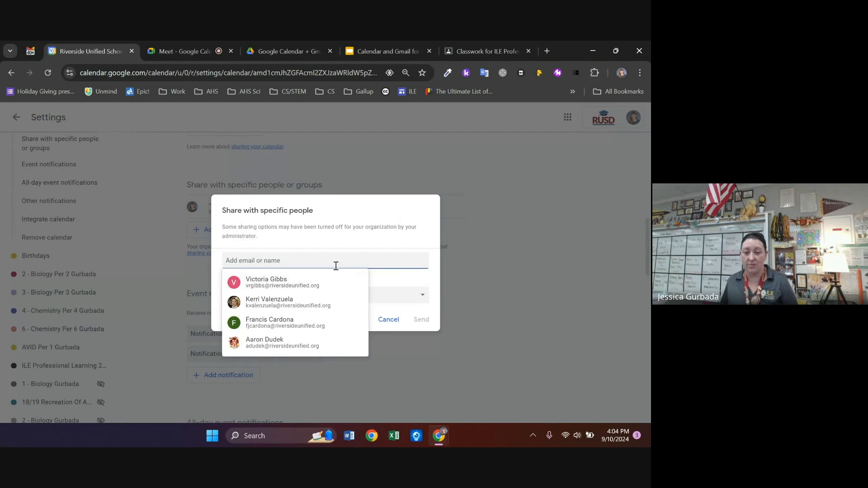
pyautogui.click(310, 285)
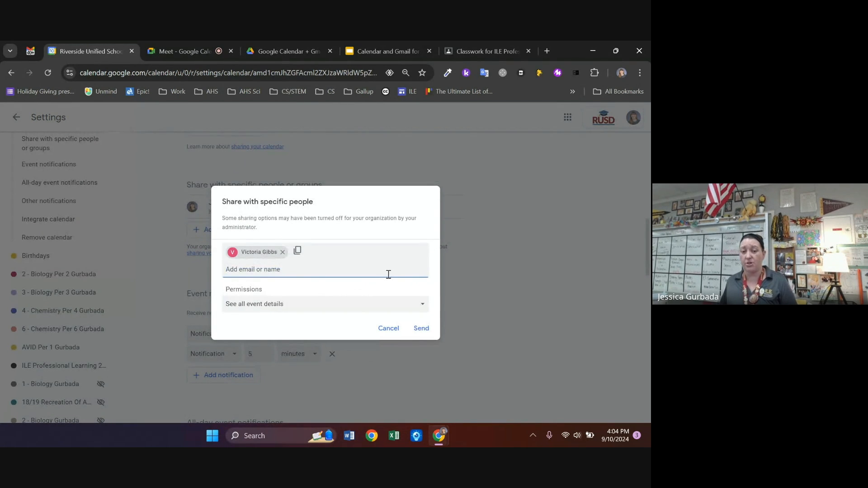
pyautogui.click(276, 305)
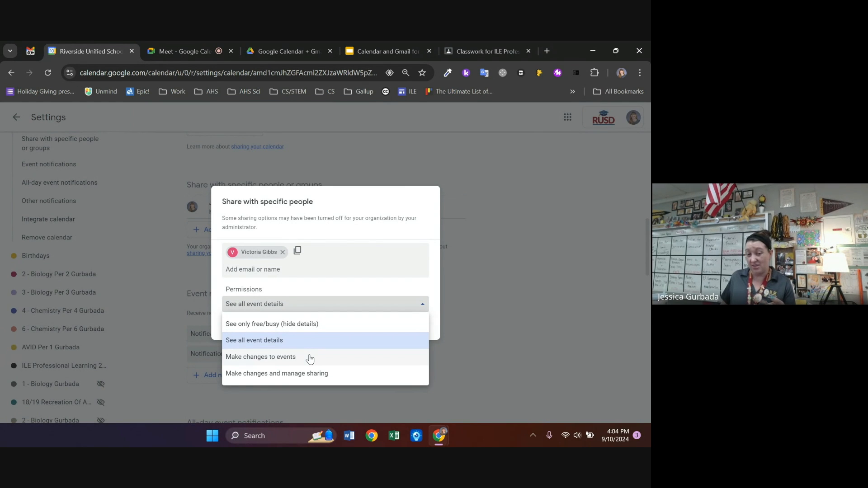
pyautogui.click(332, 376)
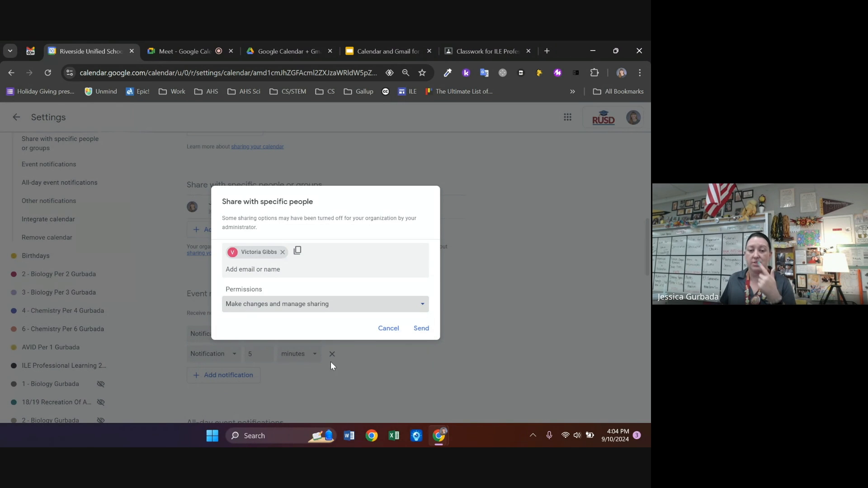
# Dismiss the sharing dialog without sending and scroll down to Event notifications
pyautogui.click(323, 303)
pyautogui.click(480, 305)
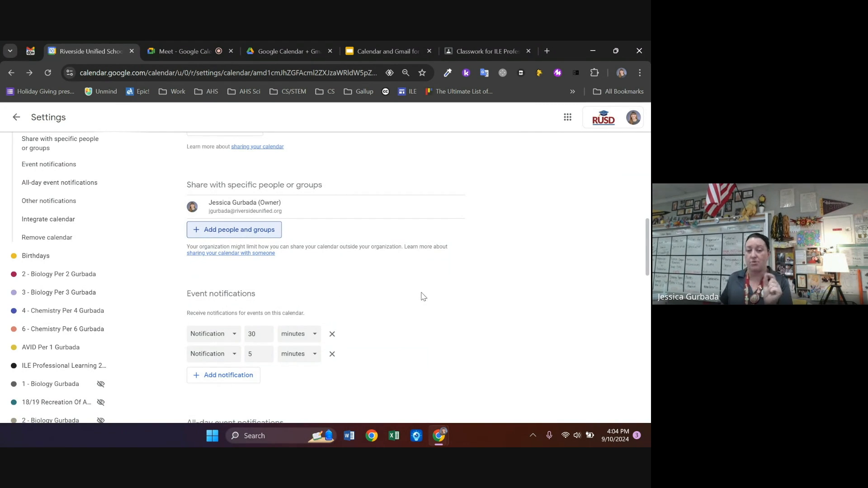
pyautogui.scroll(3, 421, 297)
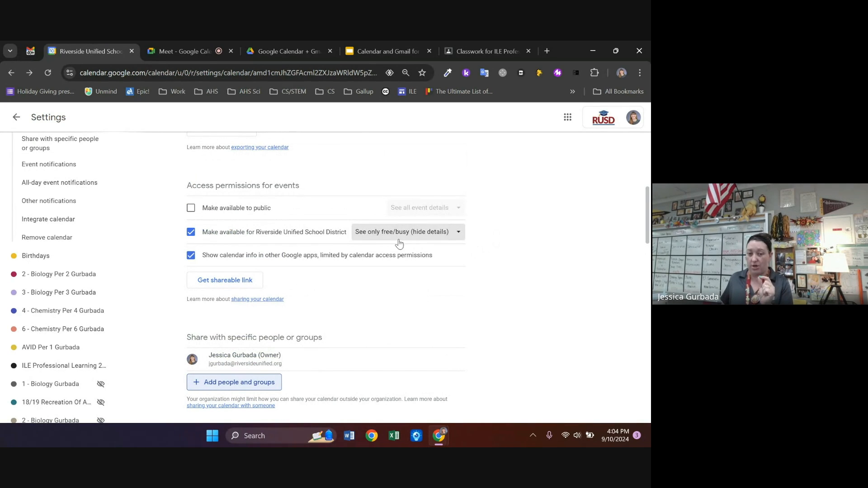
pyautogui.scroll(-2, 517, 237)
pyautogui.scroll(-3, 557, 245)
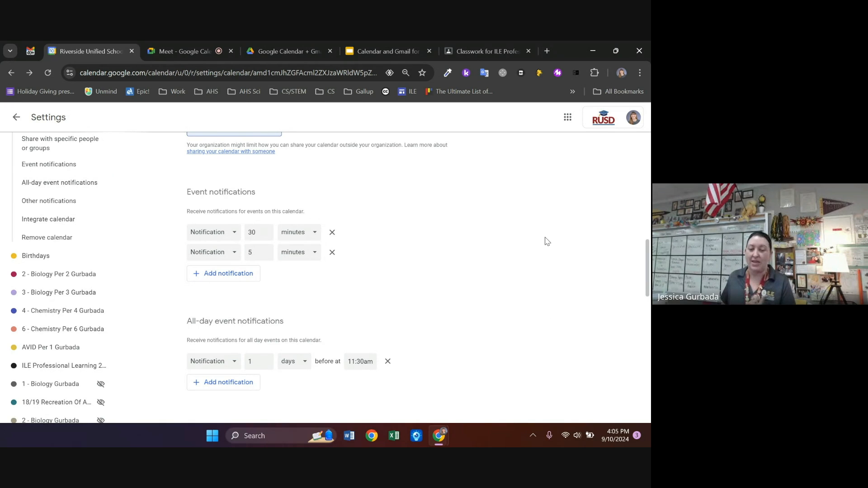
# Review Other notifications, Integrate calendar and Remove calendar, then bring the training slides forward
pyautogui.scroll(-2, 545, 241)
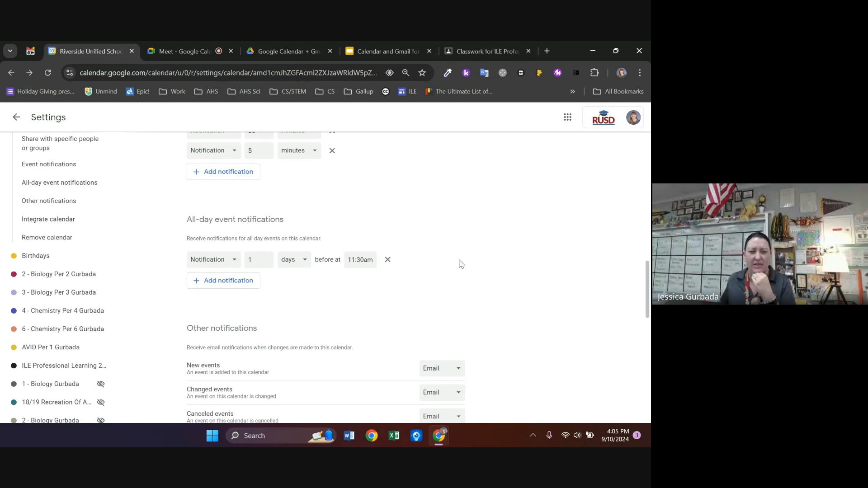
pyautogui.scroll(-1, 461, 265)
pyautogui.scroll(-2, 529, 260)
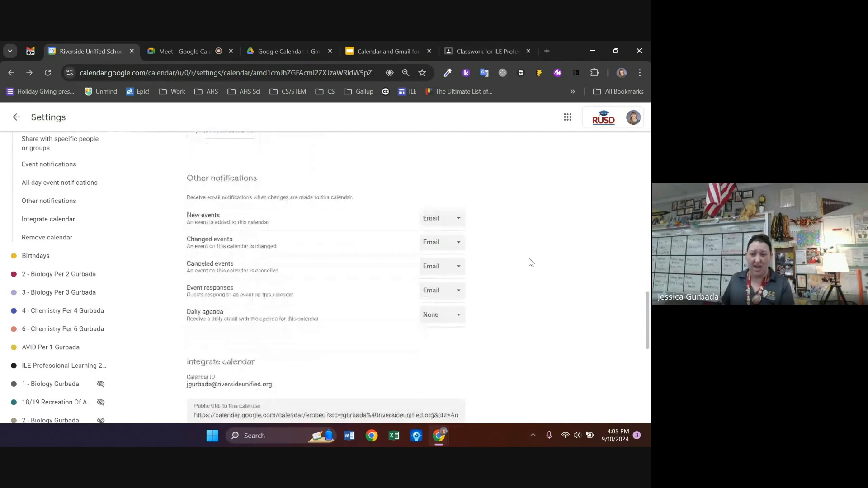
pyautogui.scroll(-1, 531, 261)
pyautogui.scroll(-1, 530, 260)
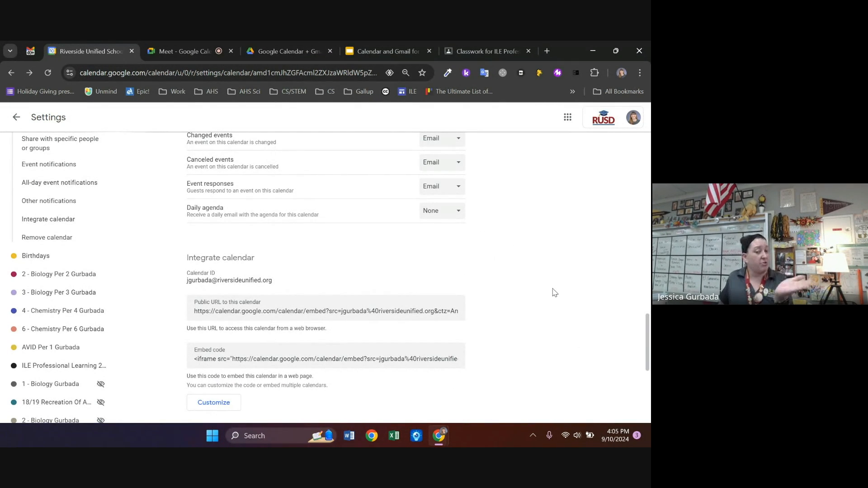
pyautogui.scroll(-4, 554, 292)
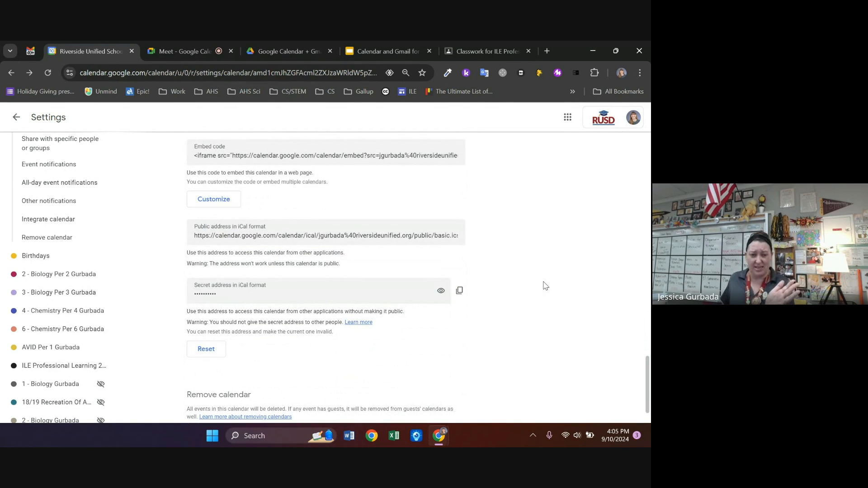
pyautogui.scroll(1, 529, 275)
pyautogui.scroll(1, 522, 272)
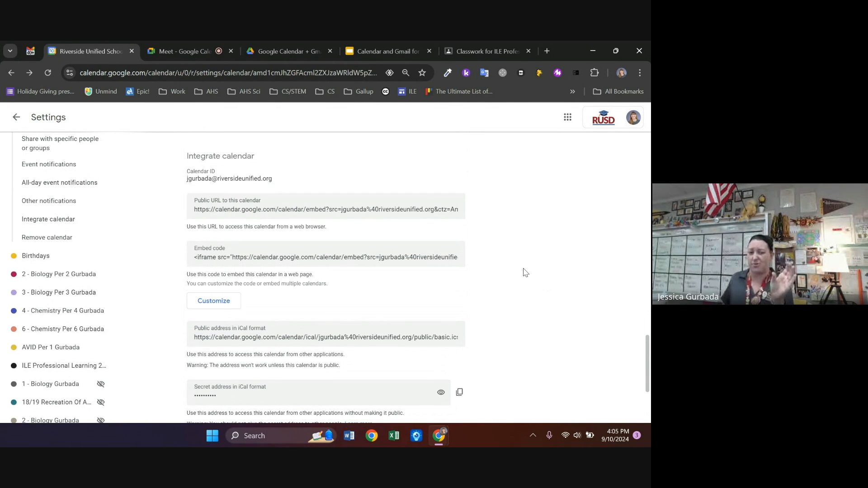
pyautogui.scroll(-3, 525, 254)
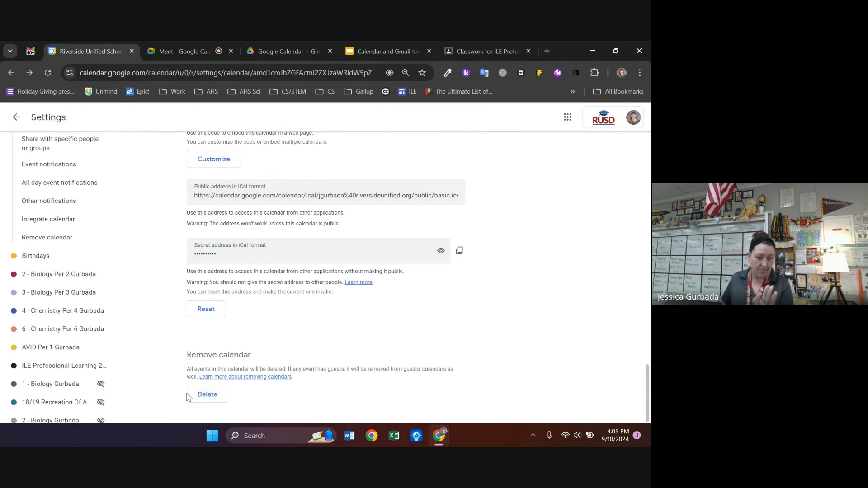
pyautogui.scroll(1, 147, 327)
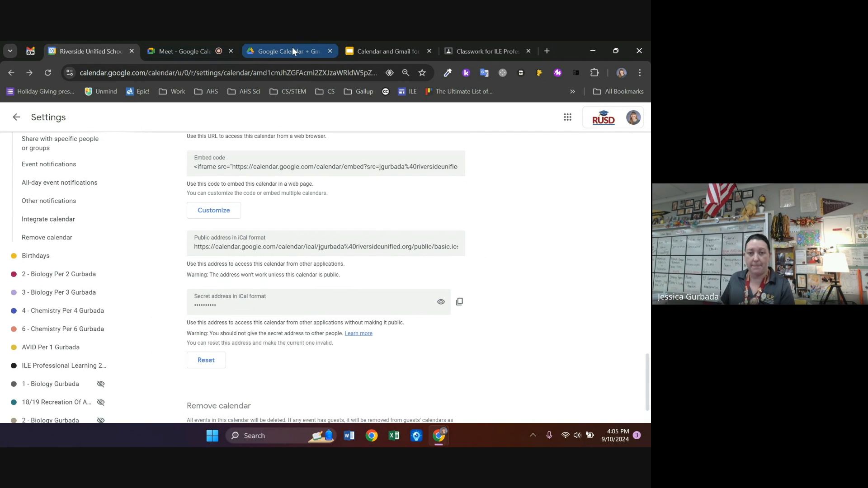
pyautogui.click(390, 51)
# Step through slides 19–23, settle on Create Events in Calendar, then return to calendar settings
pyautogui.click(73, 325)
pyautogui.scroll(-2, 61, 281)
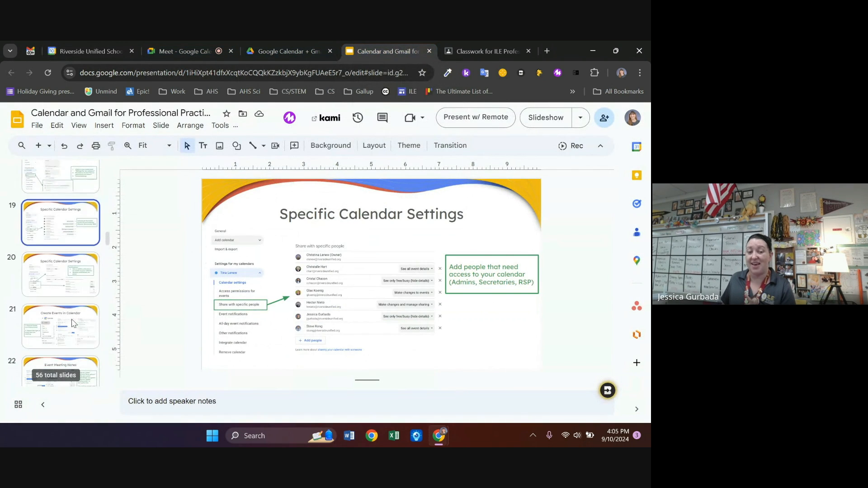
pyautogui.click(61, 324)
pyautogui.scroll(-2, 61, 299)
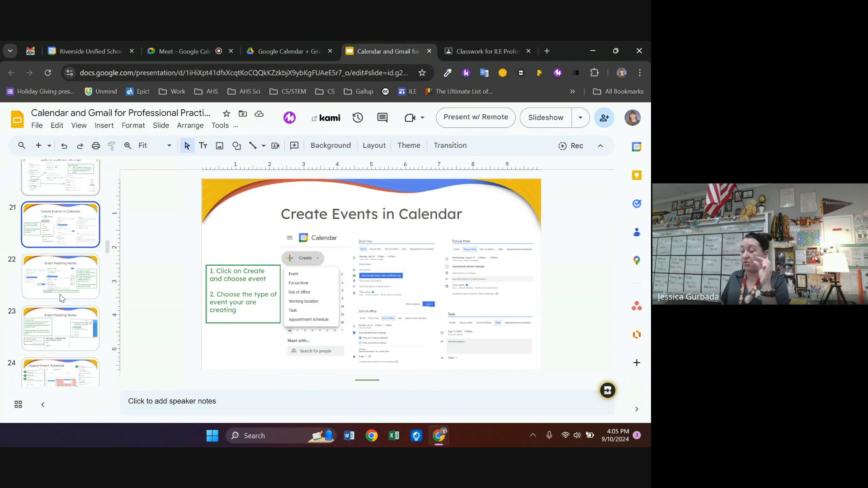
pyautogui.click(62, 327)
pyautogui.click(64, 289)
pyautogui.click(56, 226)
pyautogui.scroll(1, 56, 227)
pyautogui.click(56, 227)
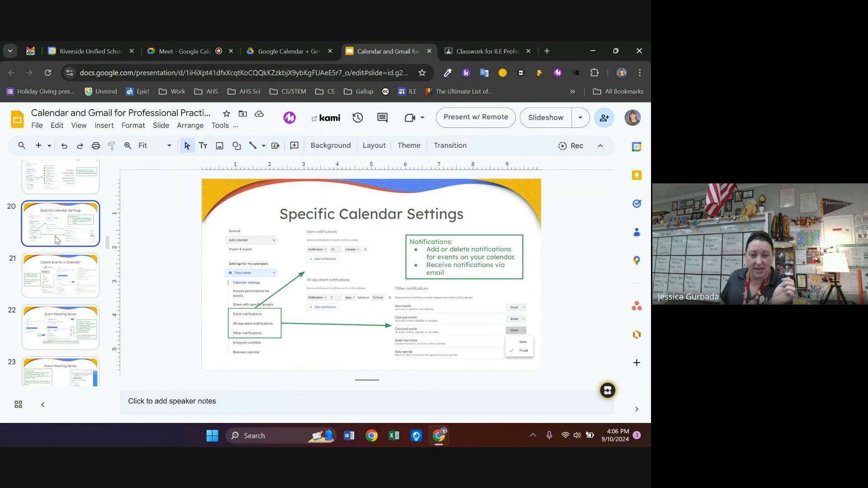
pyautogui.click(60, 276)
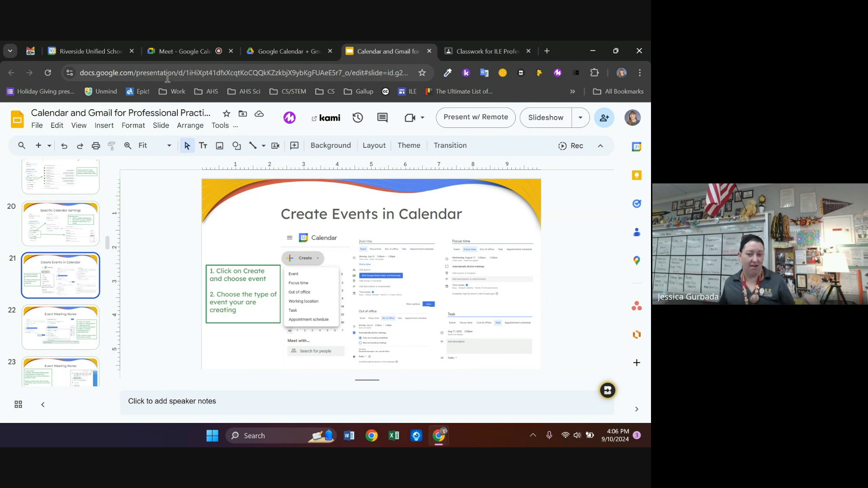
pyautogui.click(71, 51)
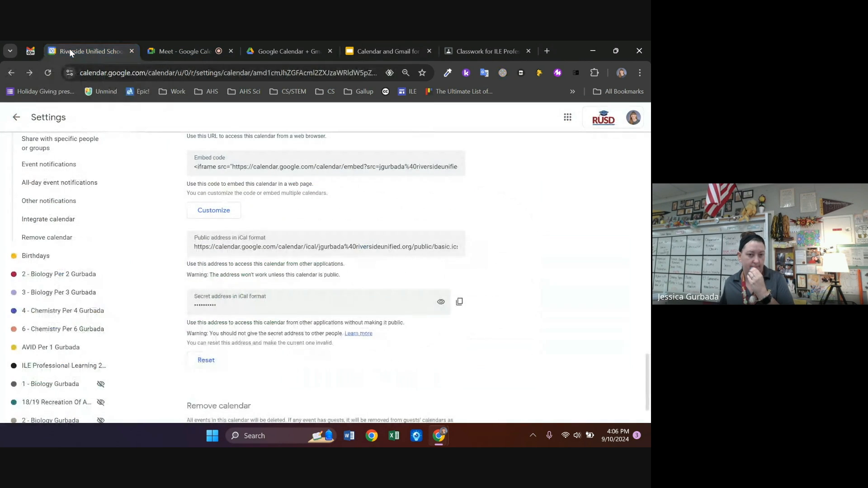
# Start a Tuesday 4:00pm event in the week view and add a suggested colleague as guest
pyautogui.click(18, 116)
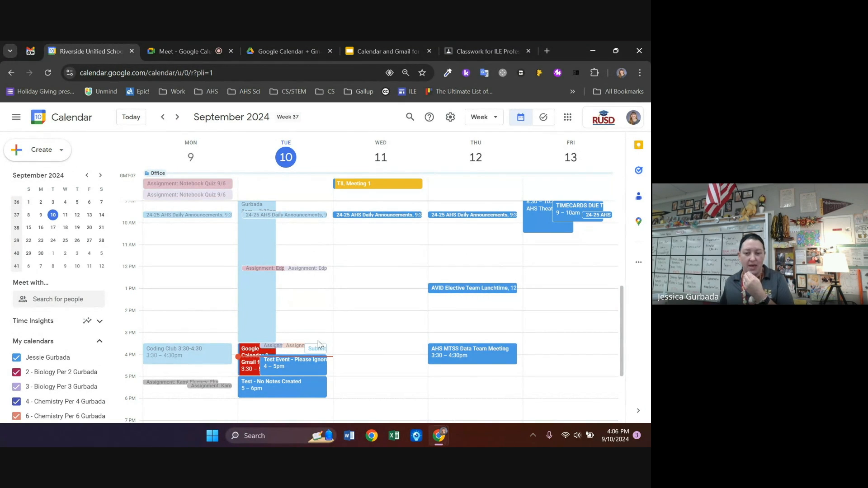
pyautogui.click(330, 362)
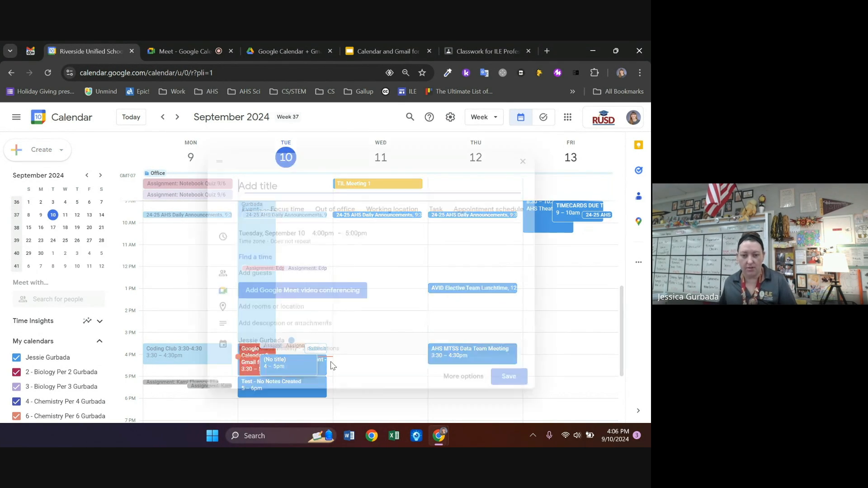
pyautogui.write('v')
pyautogui.press('BackSpace')
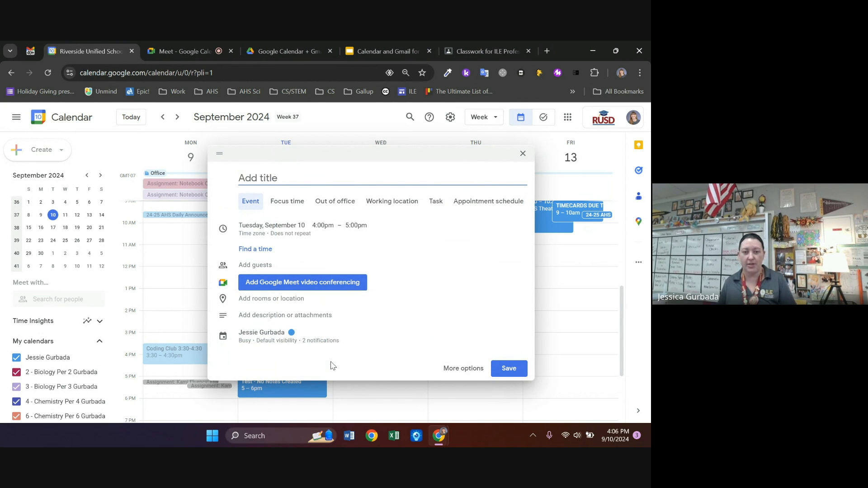
pyautogui.click(267, 266)
pyautogui.write('vrg')
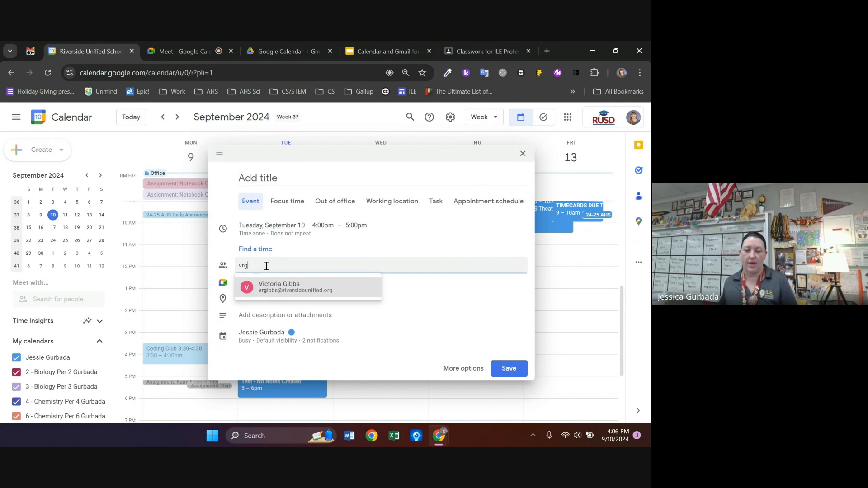
pyautogui.click(272, 294)
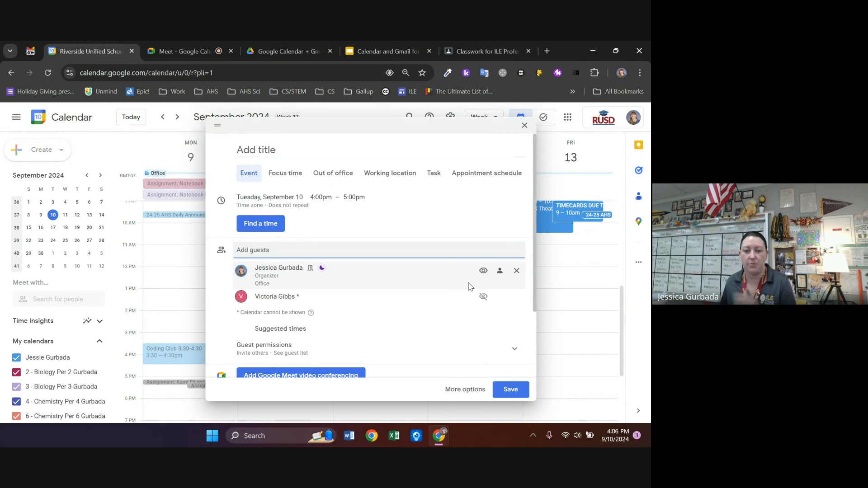
# Browse suggested times when all participants can attend, closing them without picking one
pyautogui.moveTo(275, 300)
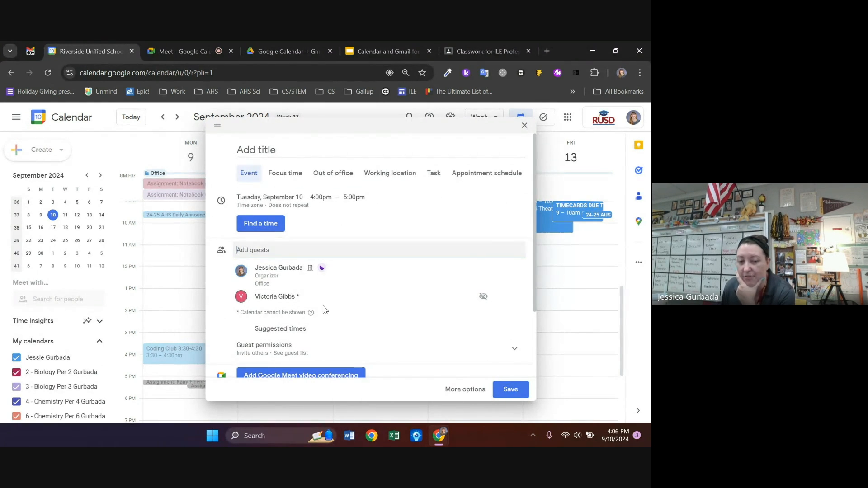
pyautogui.scroll(-1, 319, 312)
pyautogui.click(278, 278)
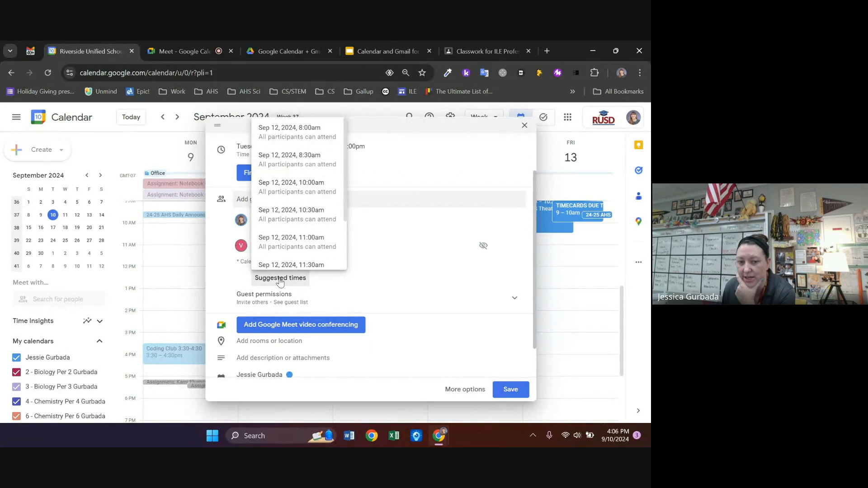
pyautogui.scroll(-2, 289, 229)
pyautogui.scroll(2, 288, 217)
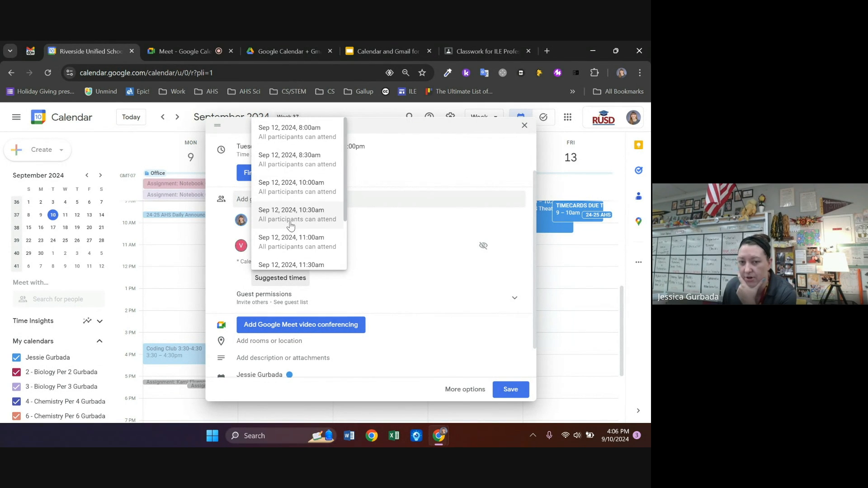
pyautogui.click(238, 264)
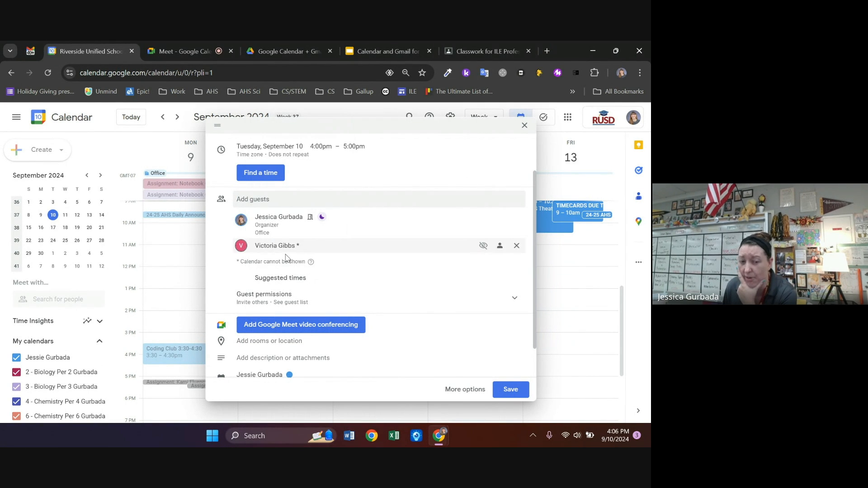
pyautogui.click(292, 279)
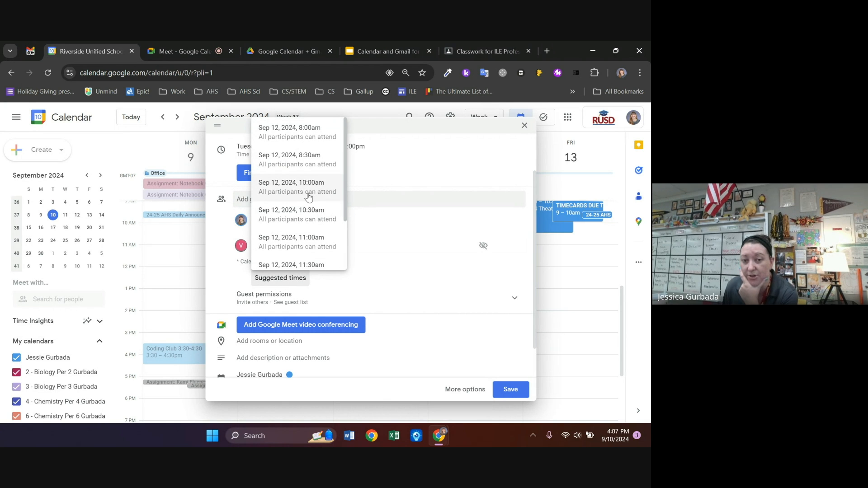
pyautogui.scroll(-3, 309, 198)
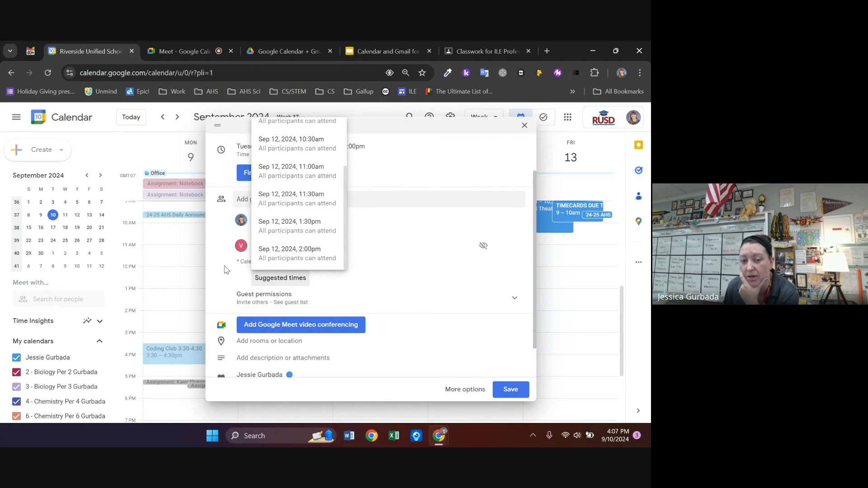
pyautogui.click(246, 252)
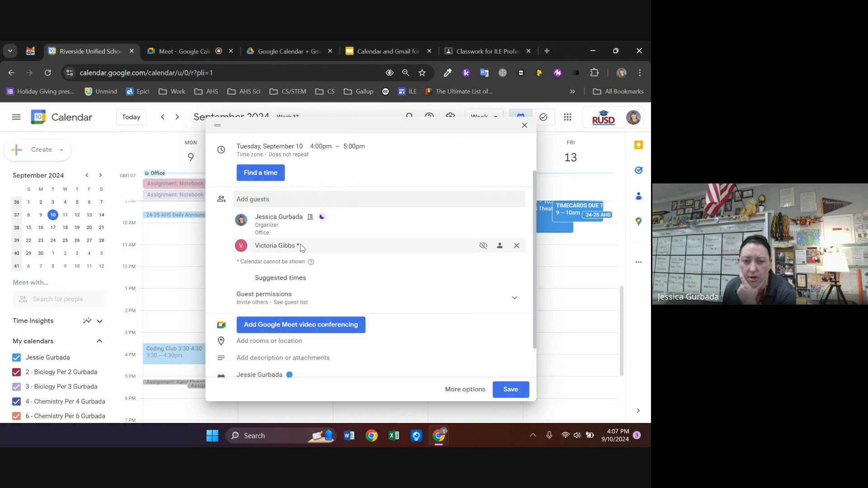
# Replace the existing guest with a different suggested colleague, then close the draft unsaved
pyautogui.click(516, 247)
pyautogui.click(262, 208)
pyautogui.write('jpf')
pyautogui.press('BackSpace')
pyautogui.press('BackSpace')
pyautogui.press('BackSpace')
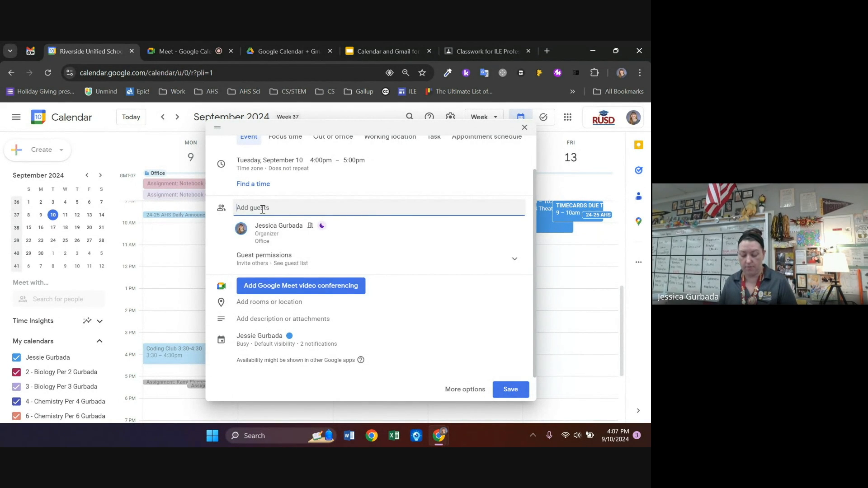
pyautogui.write('glae')
pyautogui.click(265, 240)
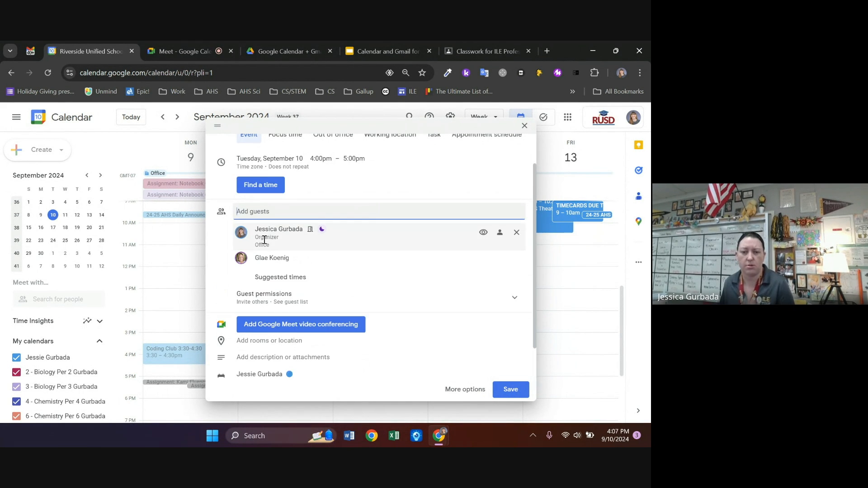
pyautogui.moveTo(264, 239)
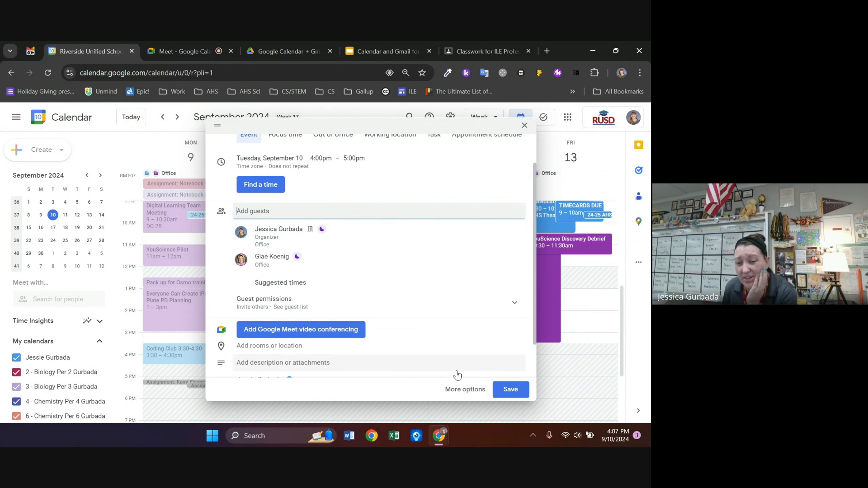
pyautogui.scroll(1, 455, 293)
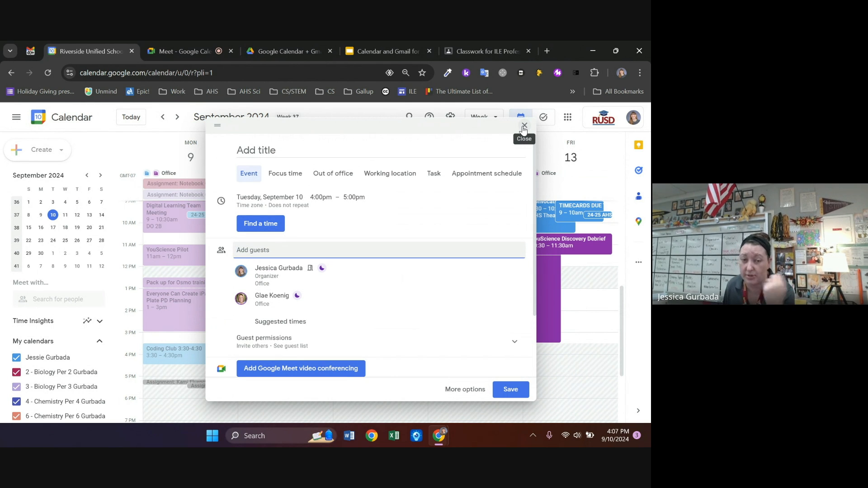
pyautogui.click(525, 127)
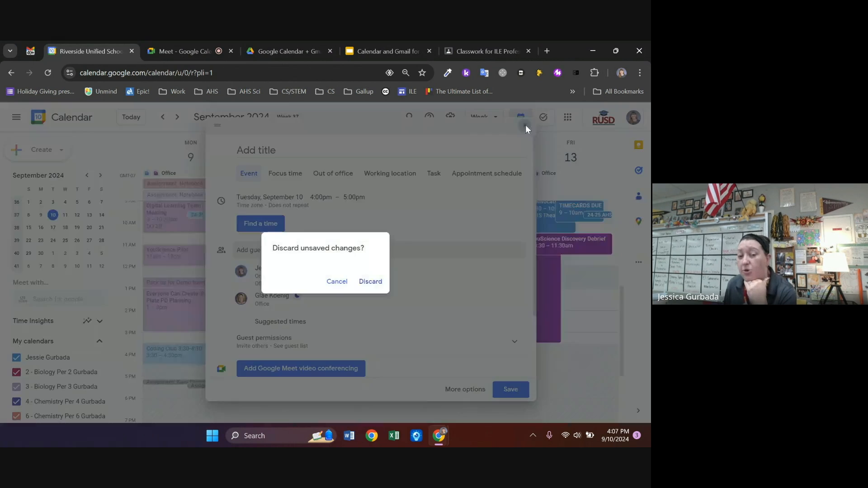
# Discard the unsaved draft, glance at the slides, and return to the September 9–13 week
pyautogui.click(373, 281)
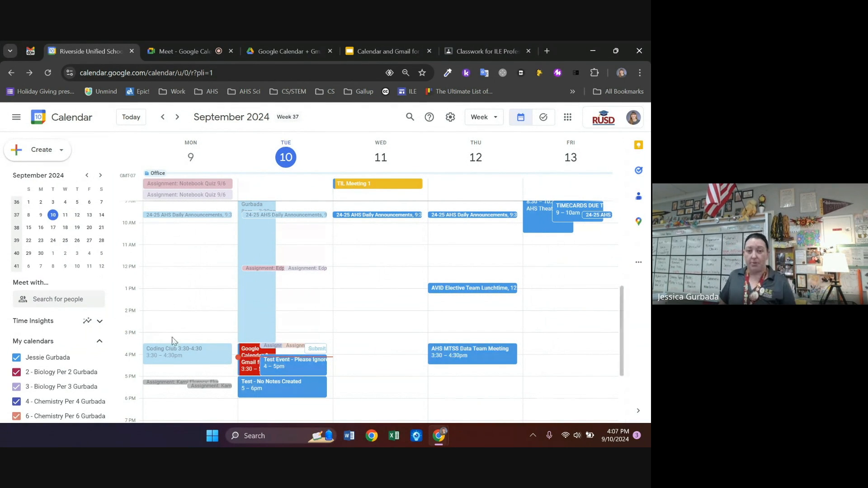
pyautogui.click(376, 53)
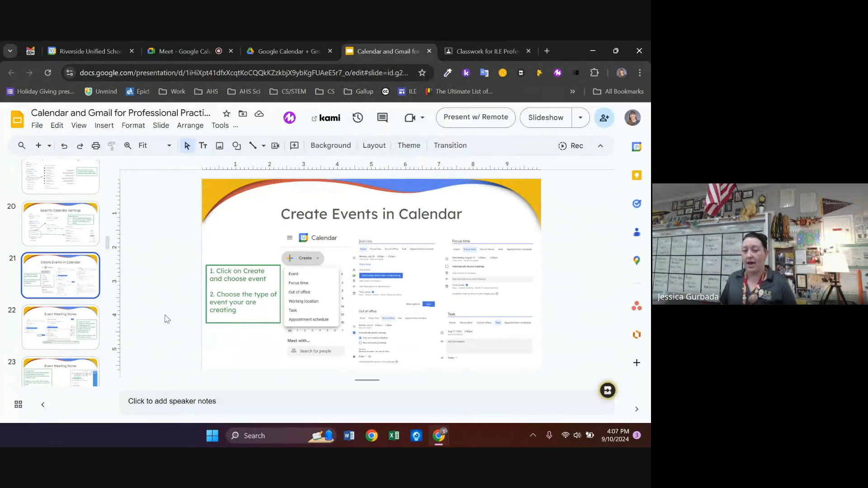
pyautogui.click(73, 49)
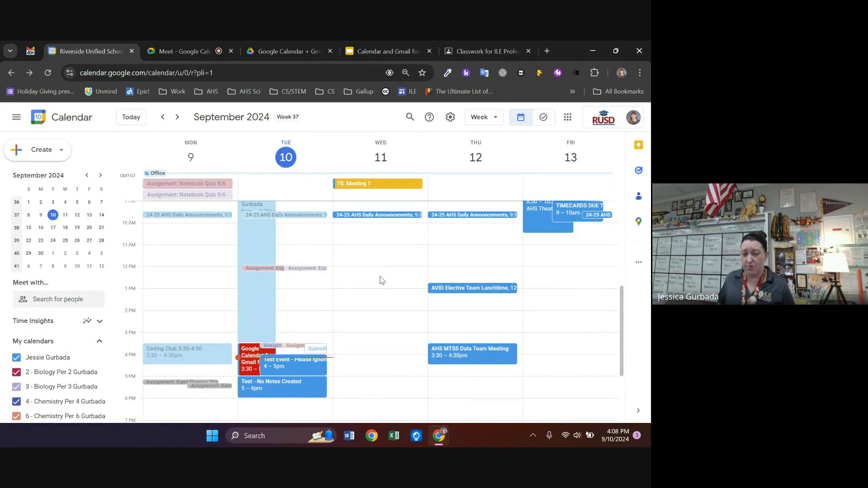
pyautogui.click(362, 250)
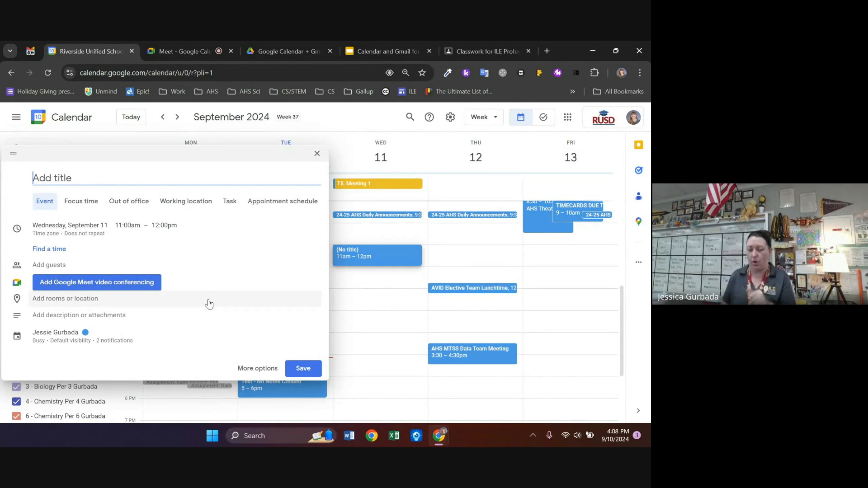
pyautogui.click(275, 372)
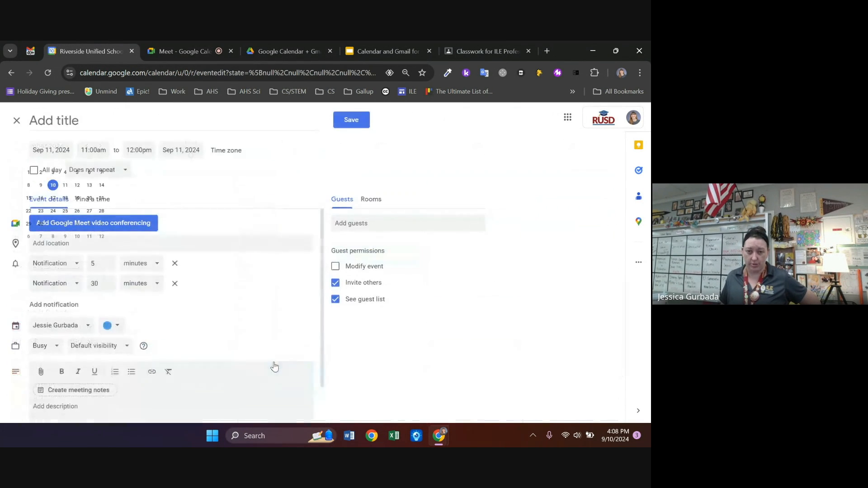
pyautogui.click(15, 124)
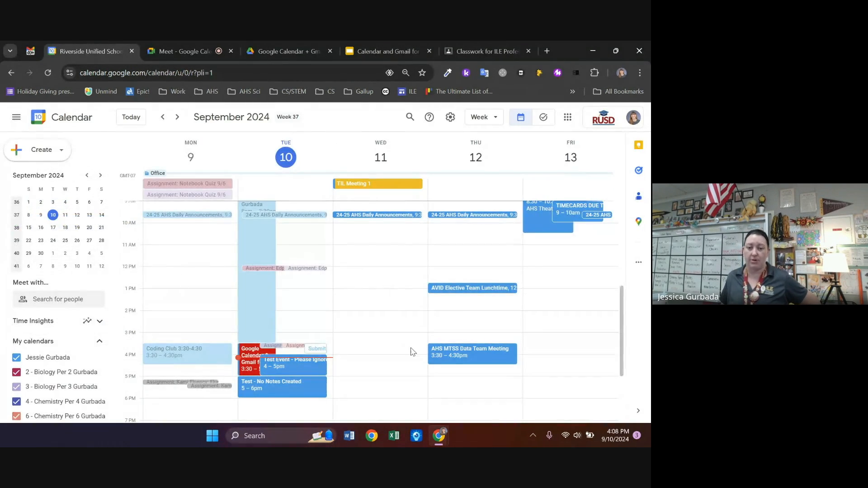
pyautogui.click(40, 153)
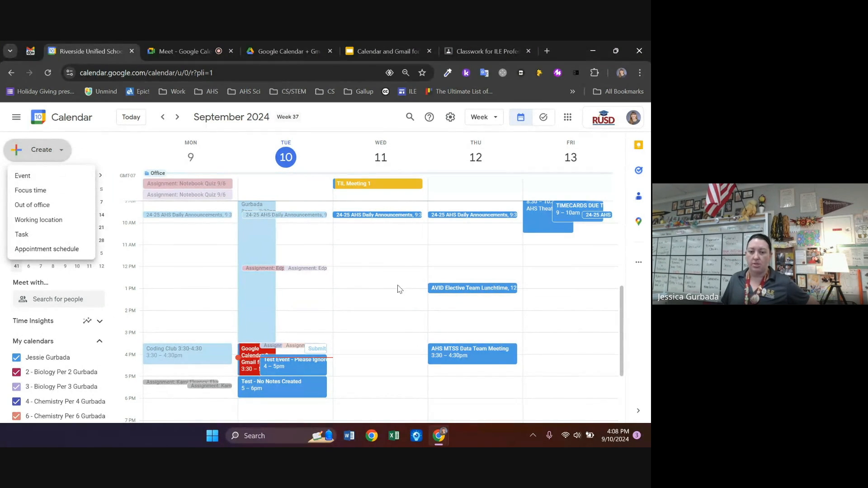
pyautogui.click(380, 274)
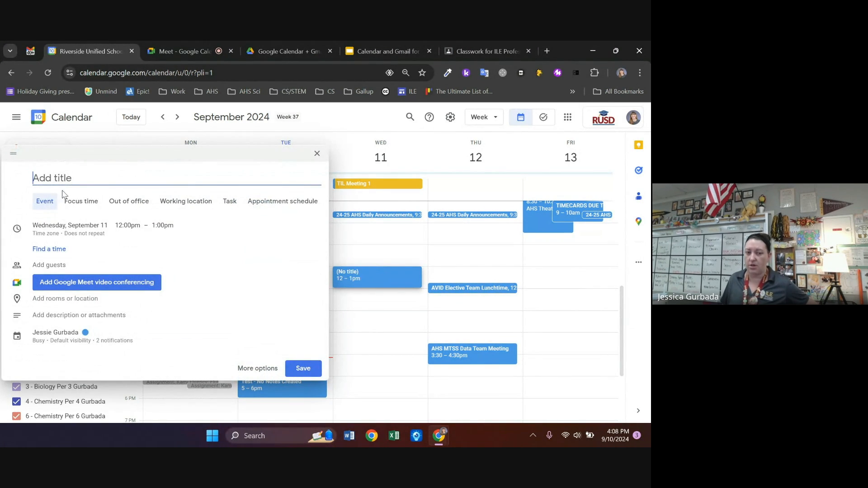
pyautogui.click(164, 202)
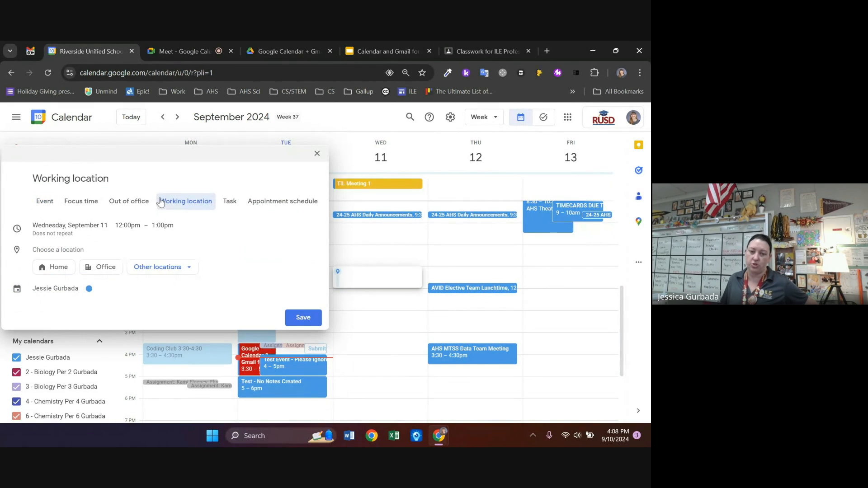
pyautogui.click(317, 153)
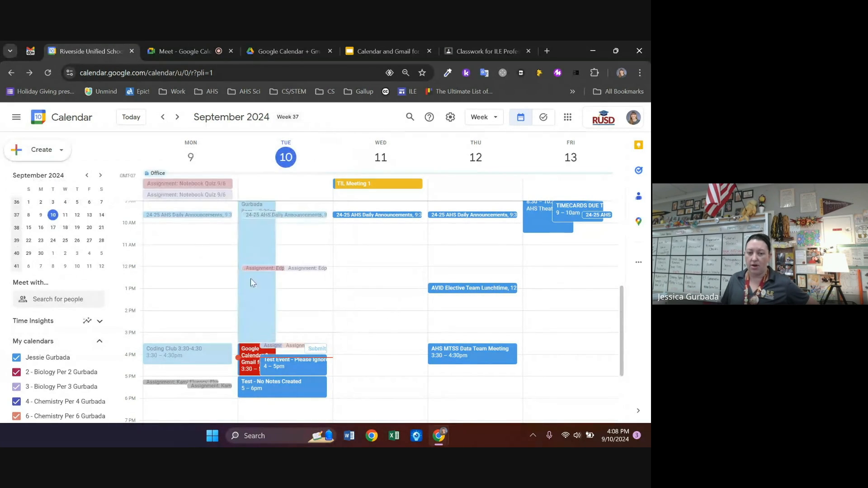
pyautogui.click(57, 154)
pyautogui.click(63, 248)
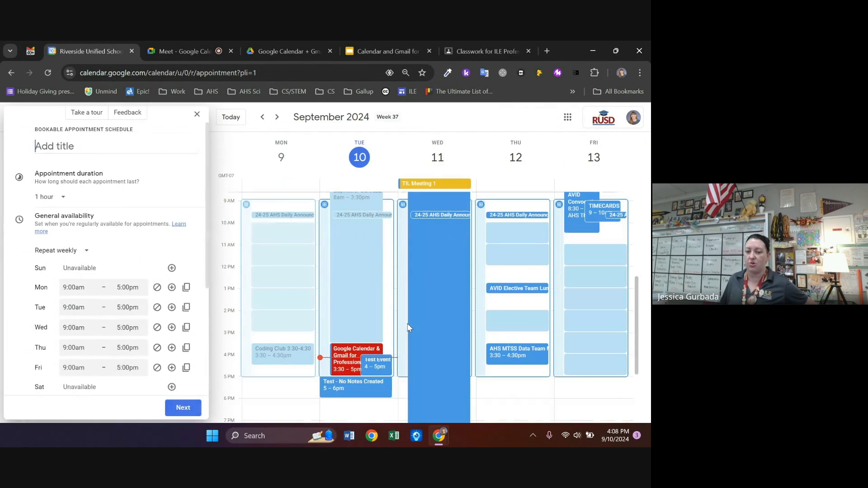
pyautogui.click(197, 114)
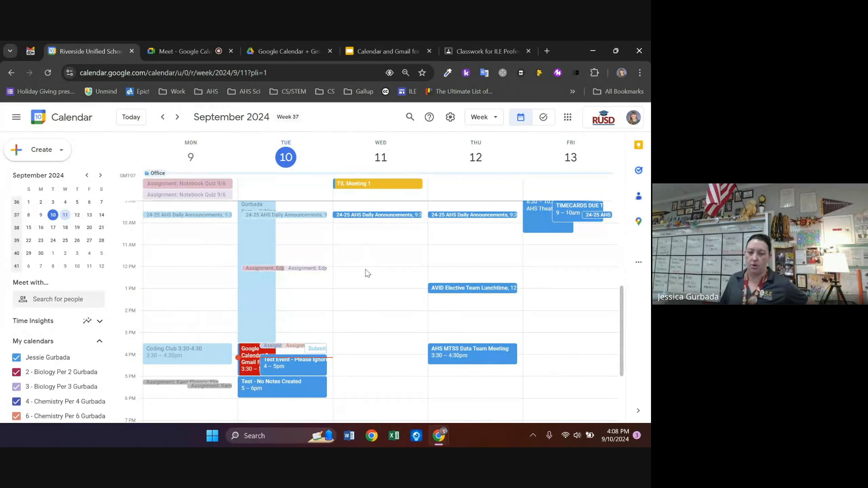
# Start a non-repeating event titled 'Name' for Wednesday, September 11, 12:00–1:30pm
pyautogui.click(354, 272)
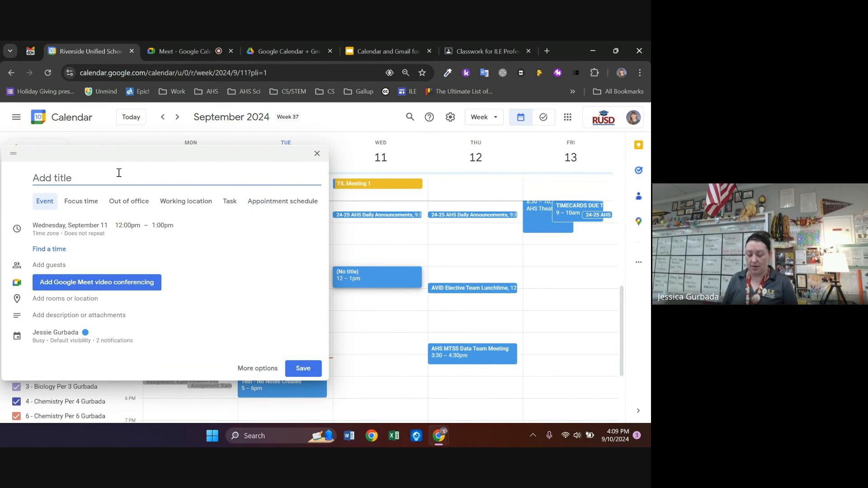
pyautogui.write('Name')
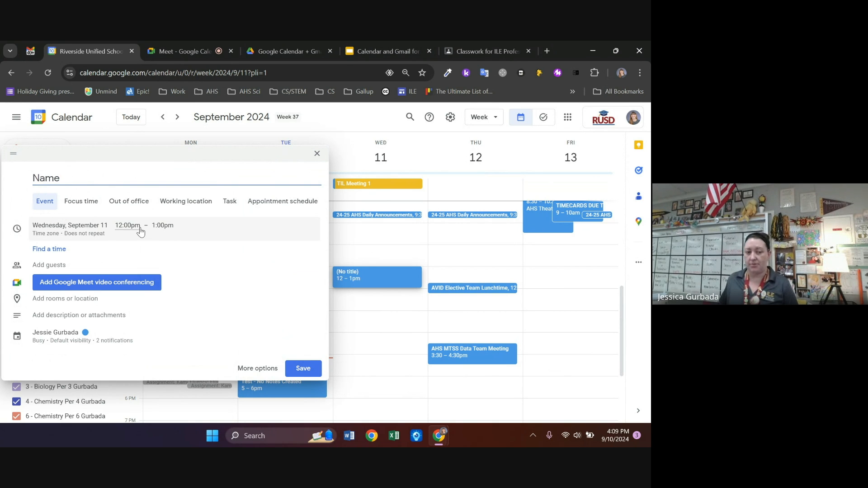
pyautogui.click(159, 225)
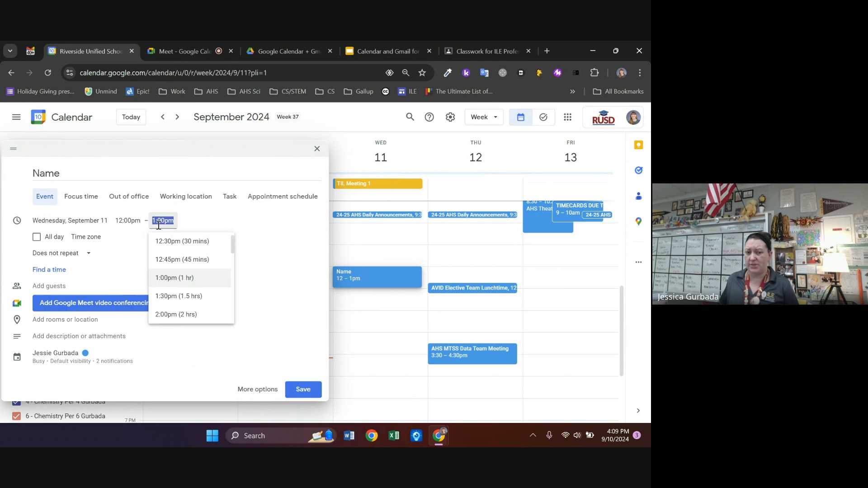
pyautogui.click(168, 294)
pyautogui.click(55, 254)
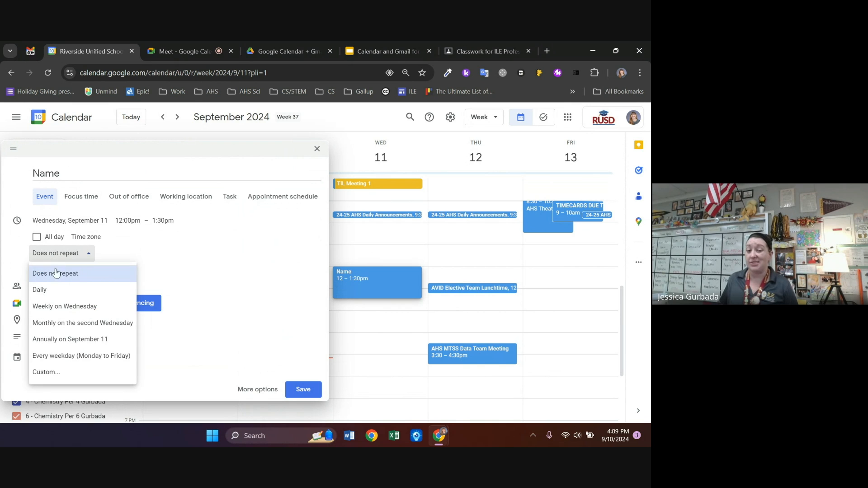
pyautogui.click(209, 254)
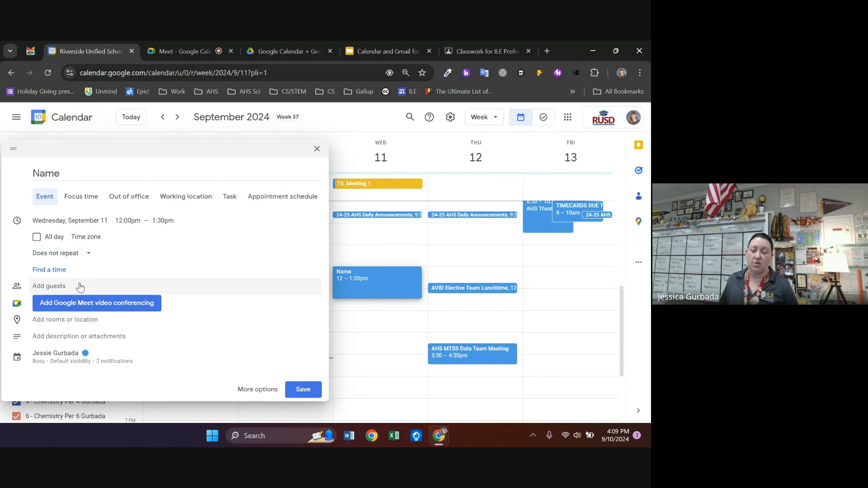
# Expand the draft's guests, room and location, and description fields
pyautogui.click(68, 286)
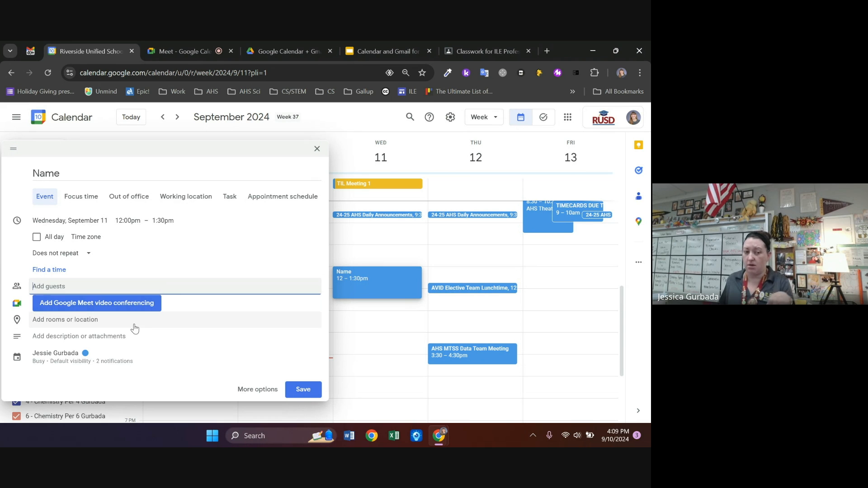
pyautogui.click(112, 326)
pyautogui.click(130, 345)
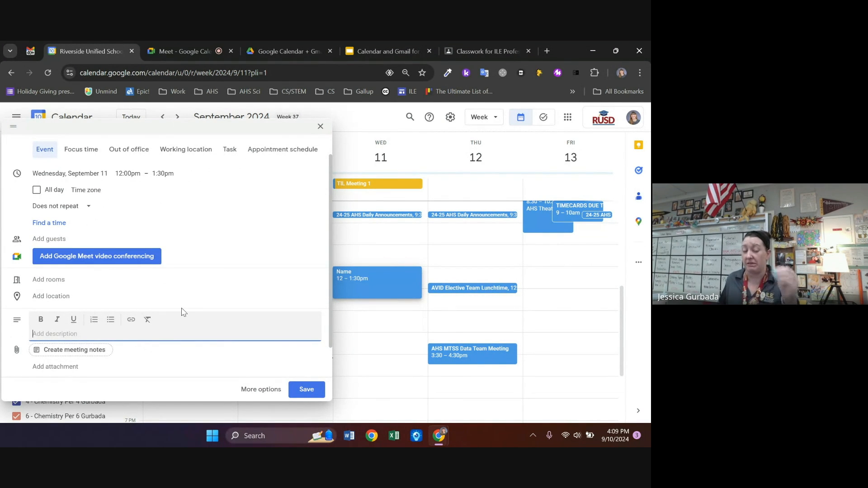
pyautogui.scroll(-1, 183, 310)
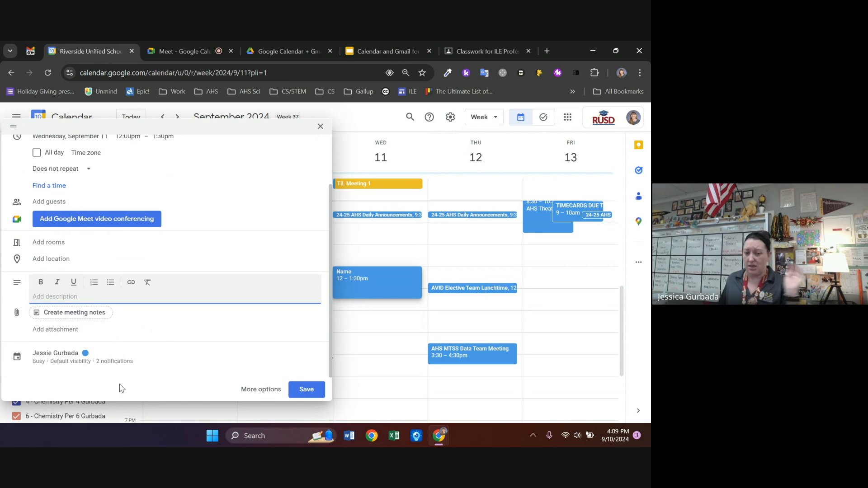
# In the full editor, colour the Name event Tangerine, check availability and visibility, and save
pyautogui.click(261, 392)
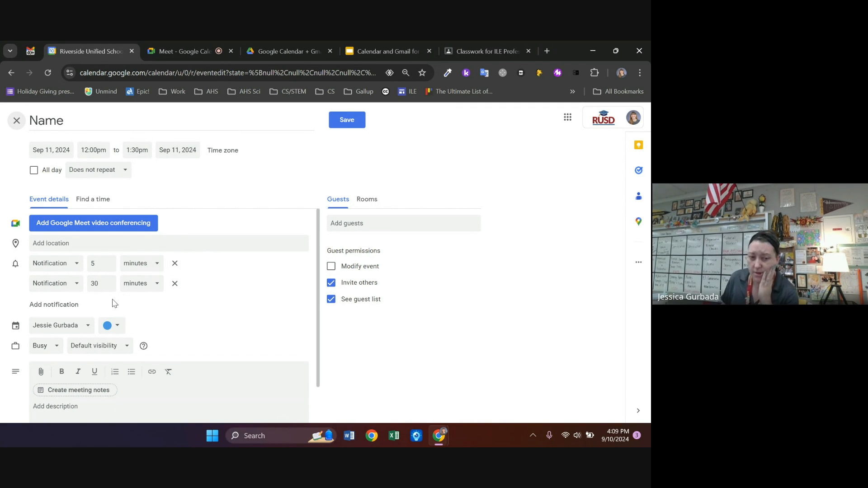
pyautogui.scroll(-1, 177, 295)
pyautogui.click(115, 276)
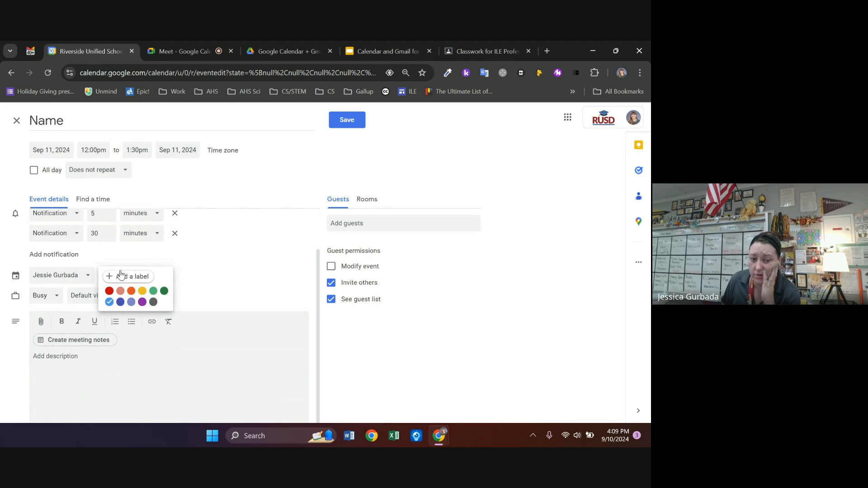
pyautogui.click(131, 291)
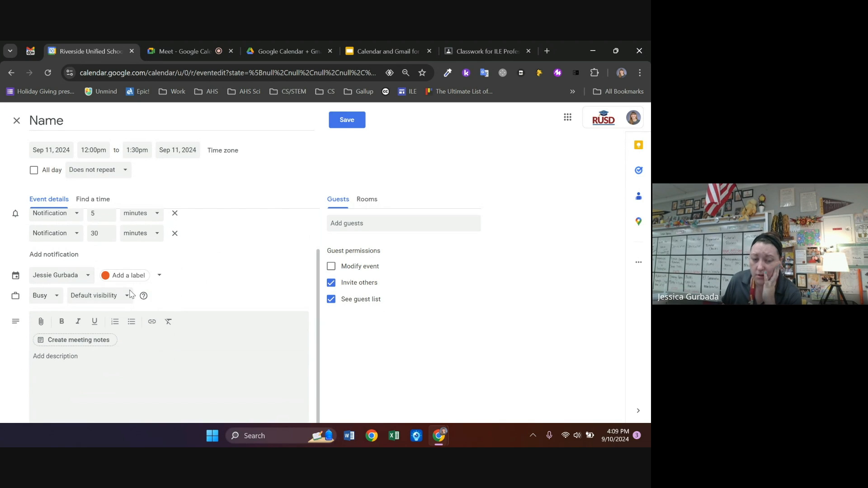
pyautogui.click(57, 302)
pyautogui.click(124, 295)
pyautogui.click(126, 295)
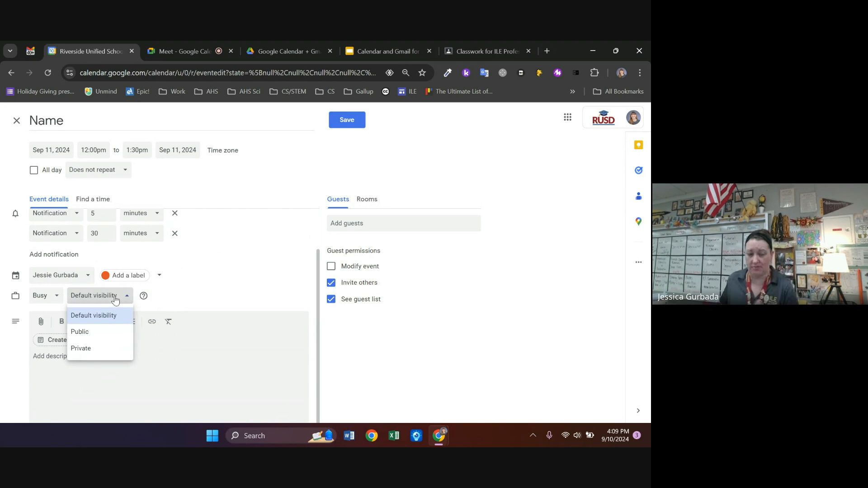
pyautogui.click(209, 274)
pyautogui.click(358, 121)
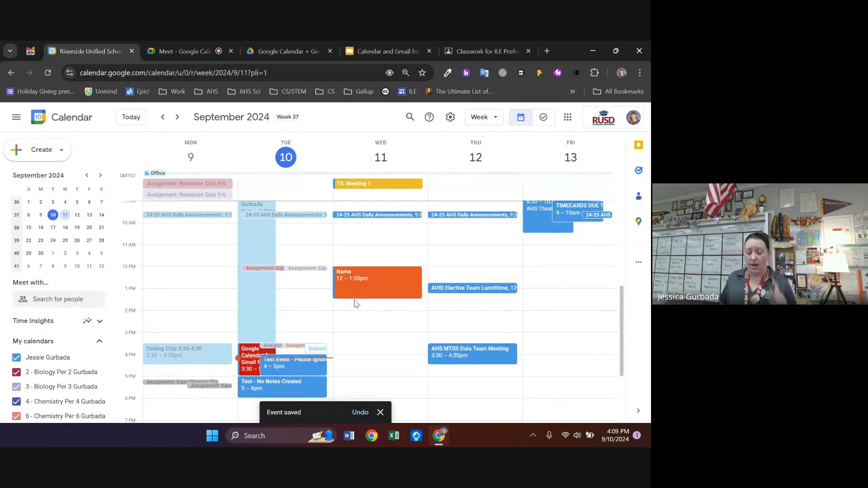
pyautogui.hotkey('ctrl', '+')
pyautogui.hotkey('ctrl', '+')
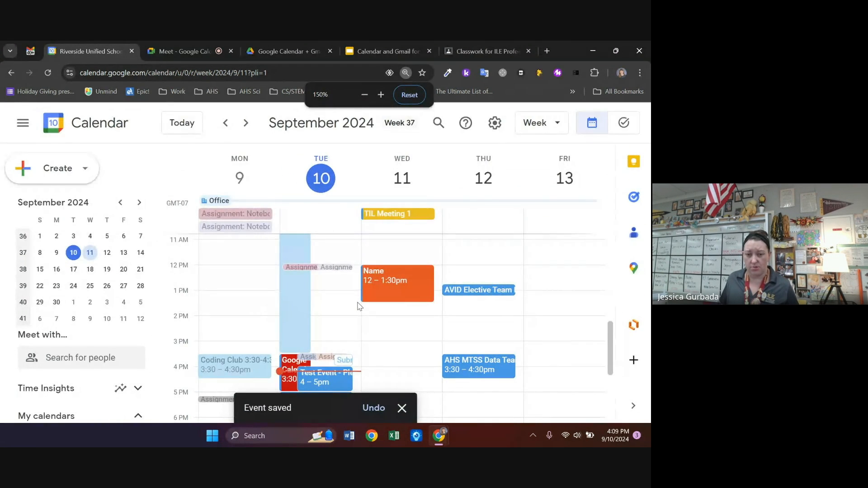
pyautogui.hotkey('ctrl', '+')
pyautogui.hotkey('ctrl', '+')
pyautogui.scroll(-2, 527, 368)
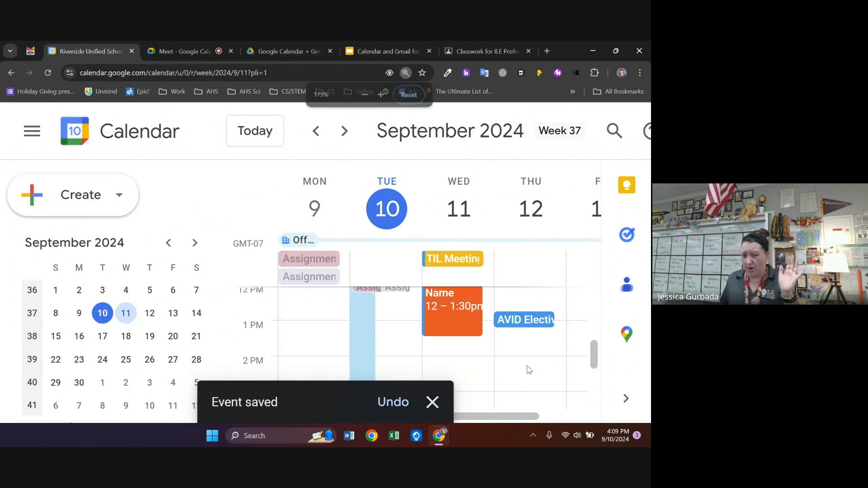
pyautogui.scroll(1, 471, 345)
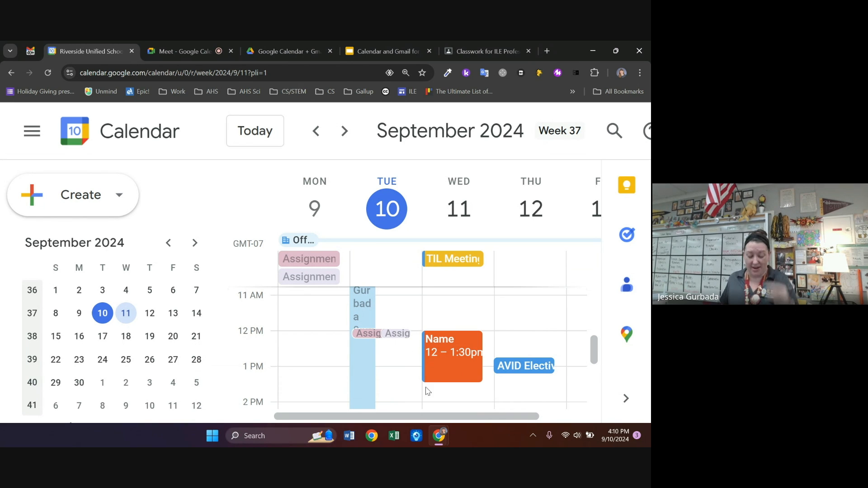
pyautogui.hotkey('ctrl', '-')
pyautogui.hotkey('ctrl', '-')
pyautogui.hotkey('ctrl', '-')
pyautogui.hotkey('ctrl', '-')
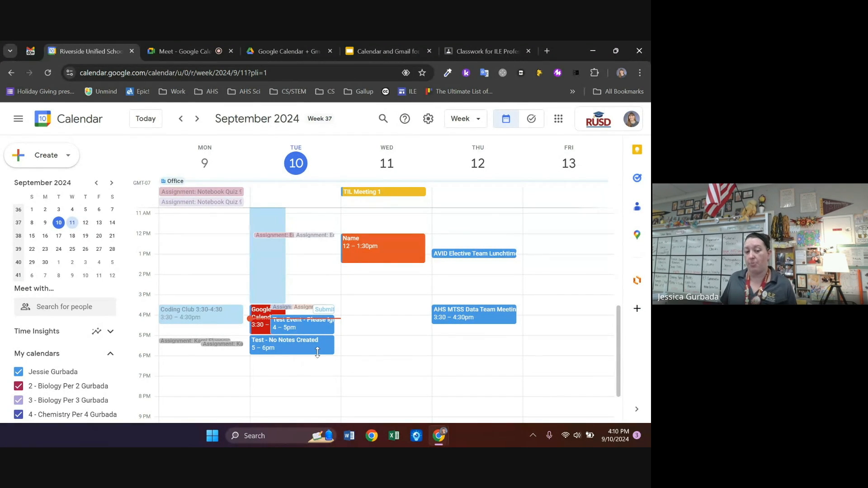
pyautogui.scroll(-3, 45, 362)
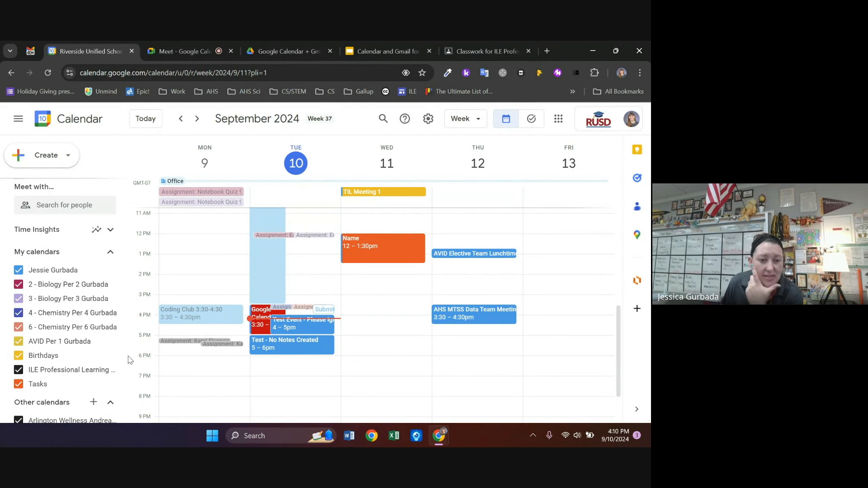
pyautogui.scroll(-2, 54, 344)
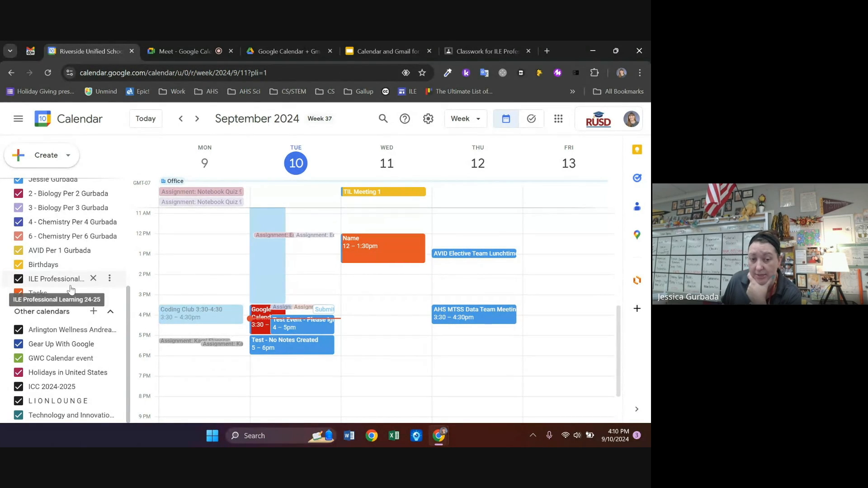
pyautogui.click(215, 346)
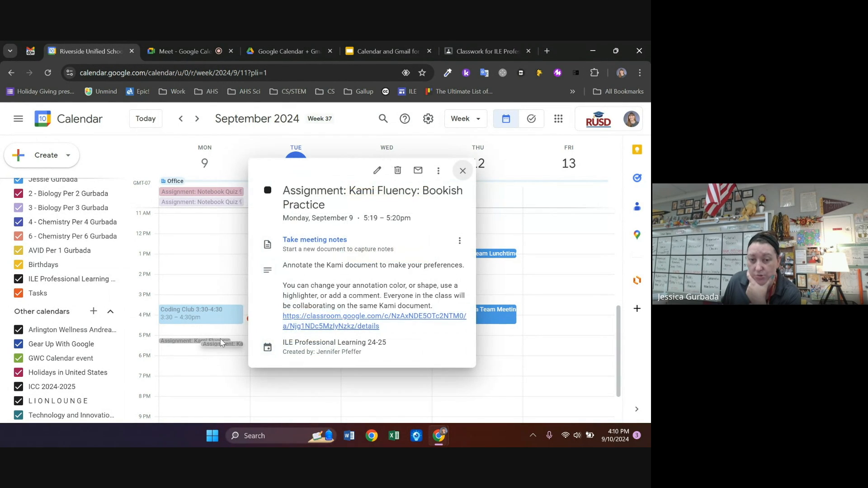
pyautogui.click(465, 174)
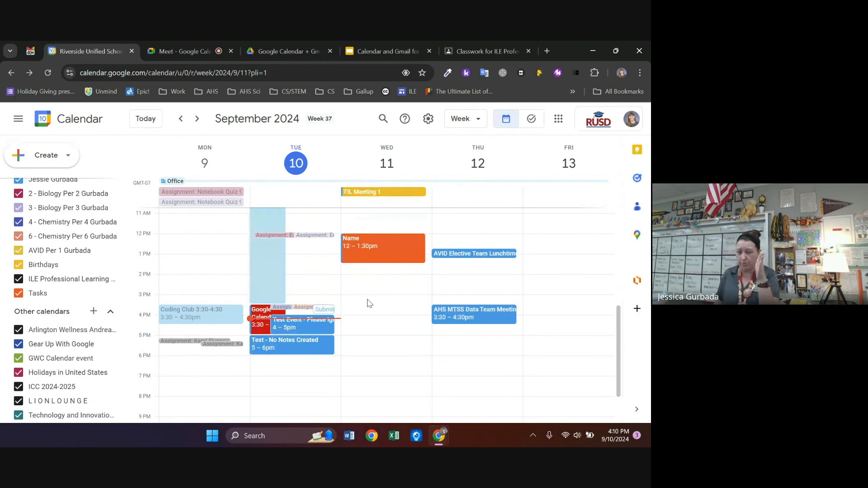
pyautogui.scroll(1, 368, 303)
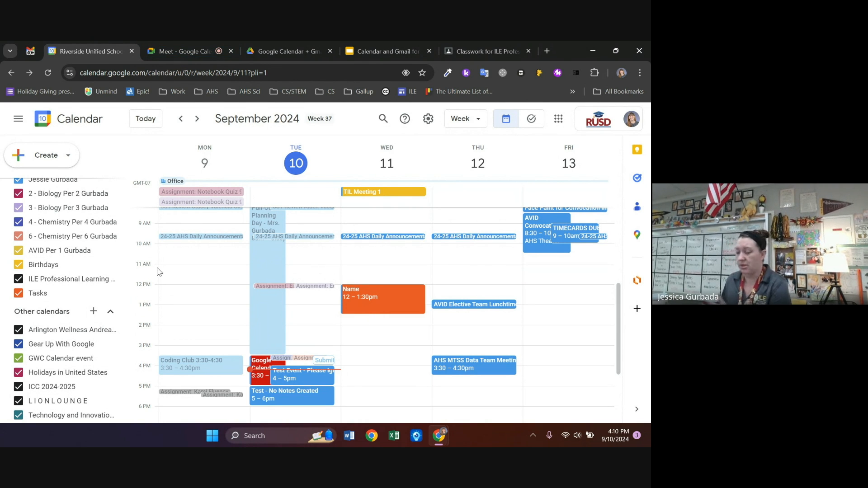
# Open the meeting notes document attached to Test Event - Please Ignore
pyautogui.click(301, 379)
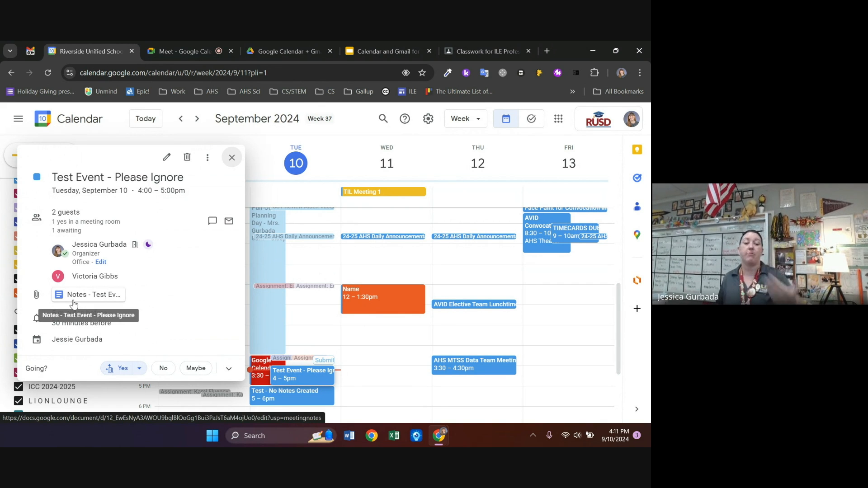
pyautogui.click(104, 303)
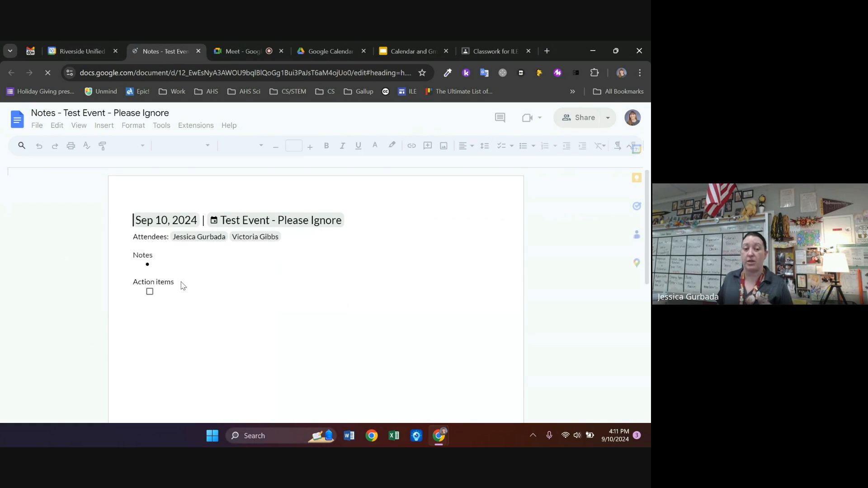
pyautogui.click(198, 301)
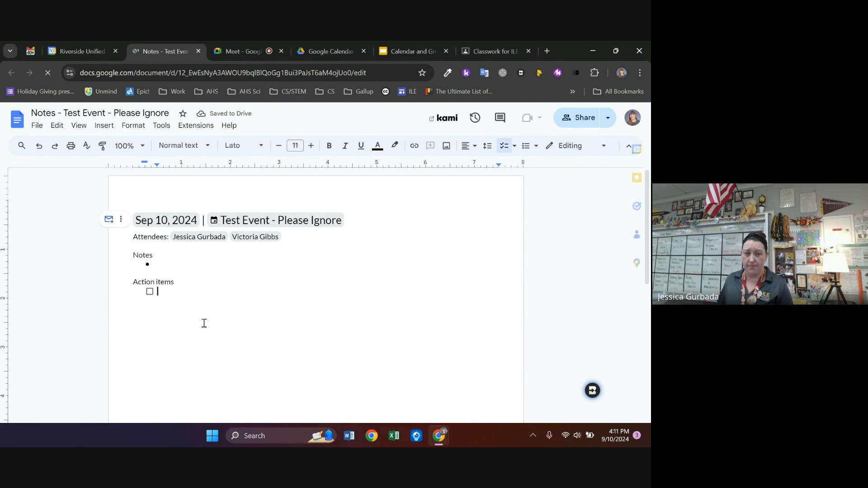
# Back in Calendar, close Test Event's details and start an untitled Wednesday 2–3pm event
pyautogui.click(73, 50)
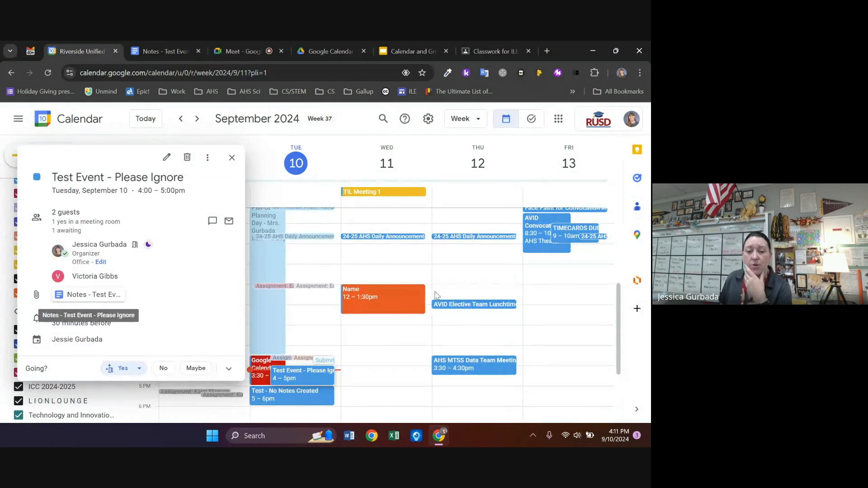
pyautogui.click(387, 328)
pyautogui.click(387, 329)
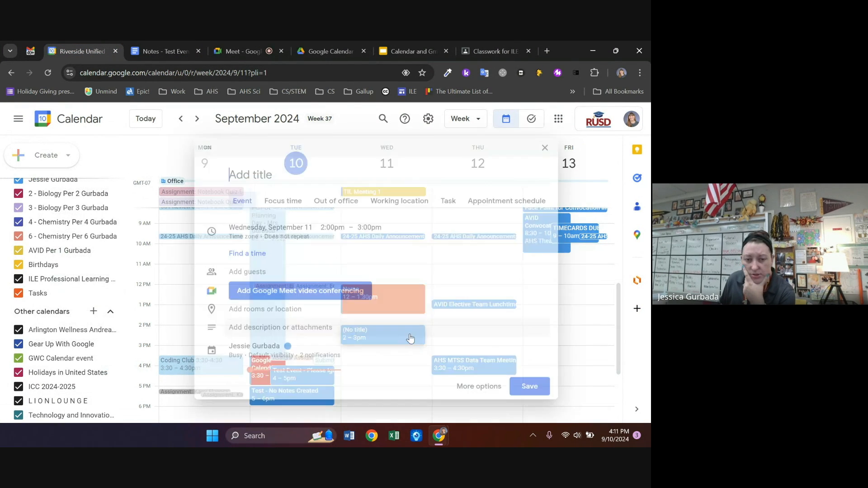
# Save the Sept 11, 2–3pm event titled 'lsdnfsihf' with attached meeting notes, then view its details
pyautogui.click(491, 380)
pyautogui.scroll(-2, 276, 274)
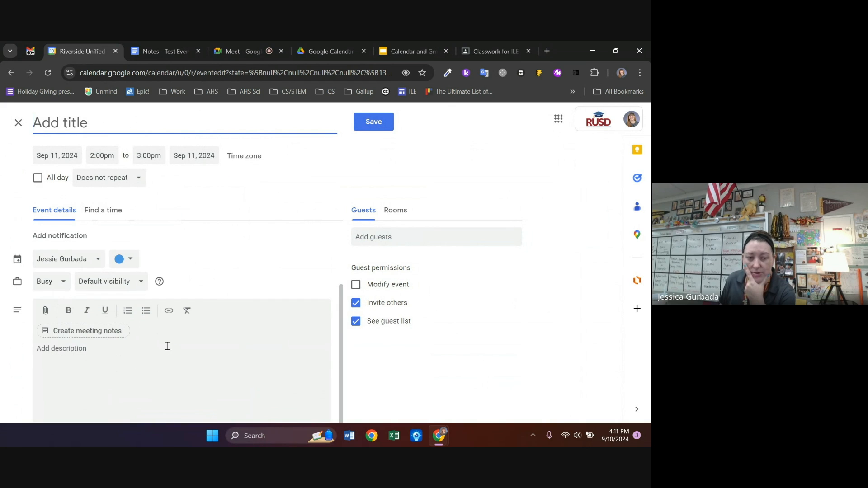
pyautogui.click(109, 333)
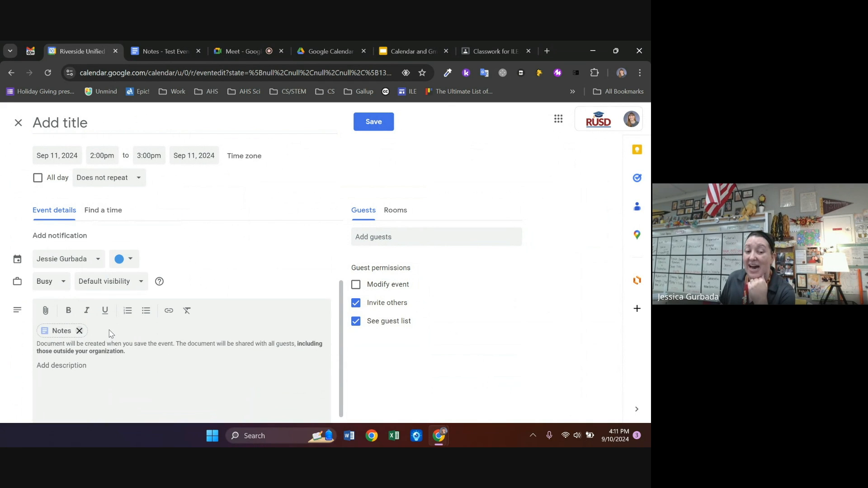
pyautogui.click(101, 120)
pyautogui.write('lsdnfsihf')
pyautogui.click(366, 119)
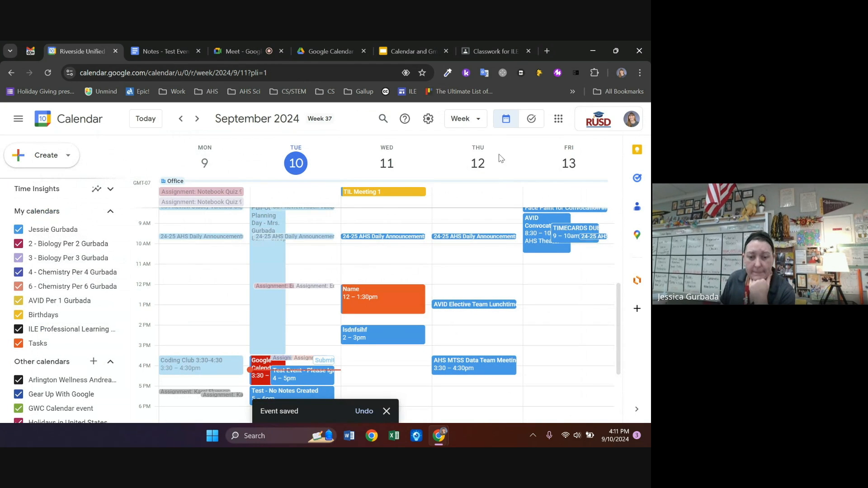
pyautogui.click(366, 338)
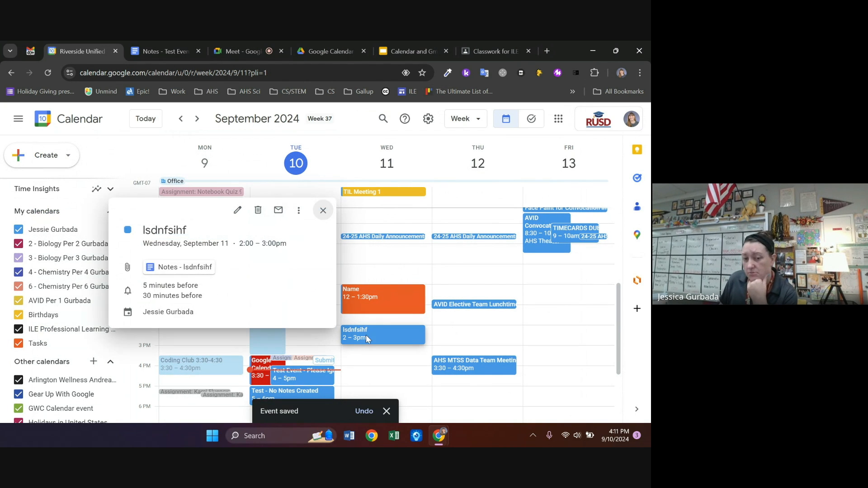
# Open the lsdnfsihf notes document and compare it with the Test Event notes document
pyautogui.click(190, 270)
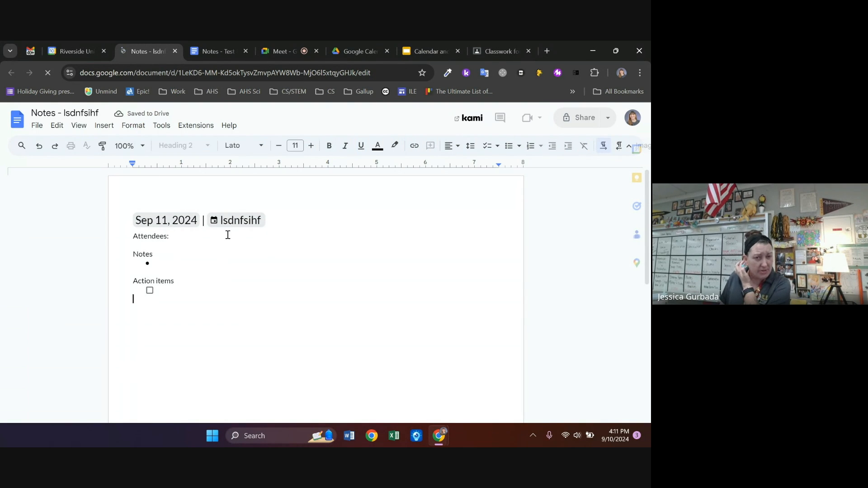
pyautogui.click(191, 220)
pyautogui.moveTo(211, 226)
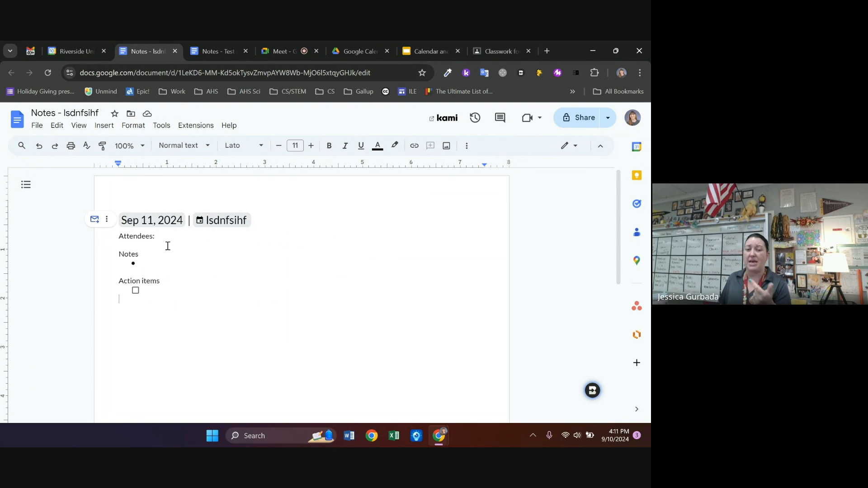
pyautogui.click(226, 51)
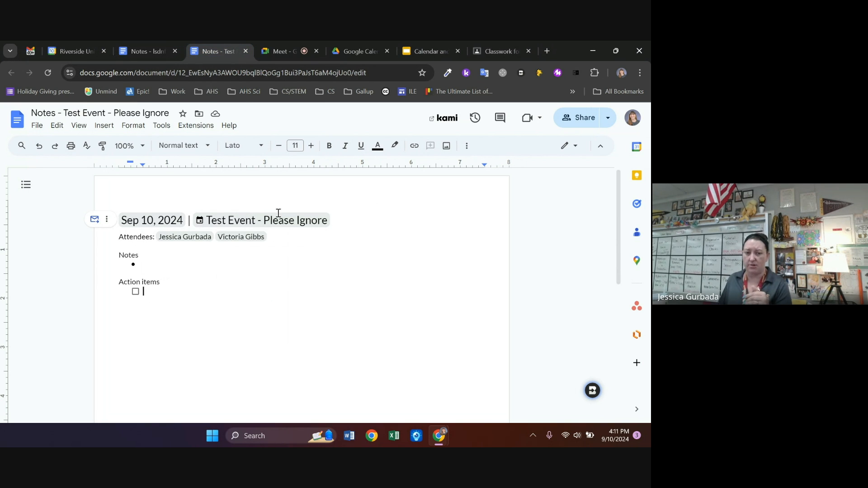
pyautogui.click(150, 50)
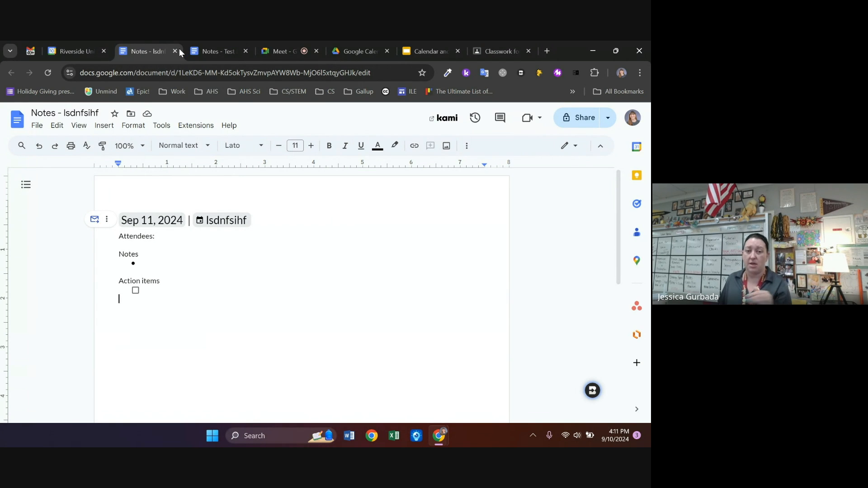
# Delete the Action items section from the lsdnfsihf notes, keeping the document open, and return to Calendar
pyautogui.moveTo(184, 295); pyautogui.dragTo(129, 282)
pyautogui.press('BackSpace')
pyautogui.press('BackSpace')
pyautogui.press('BackSpace')
pyautogui.press('BackSpace')
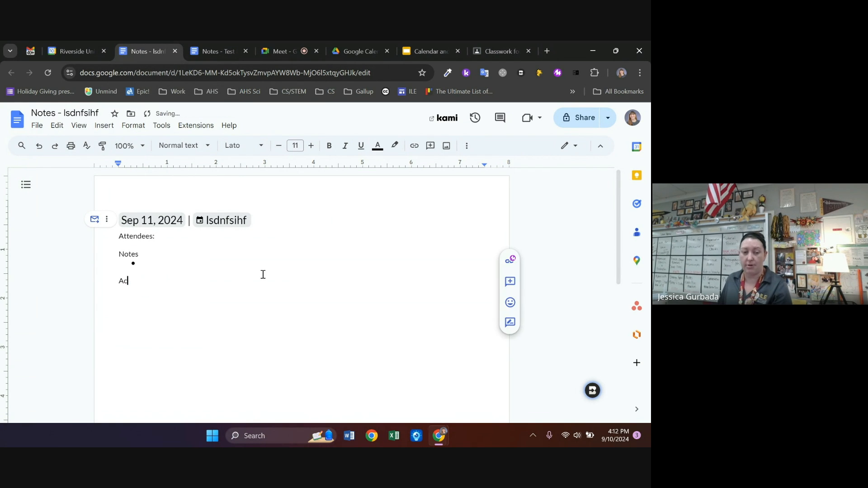
pyautogui.click(176, 51)
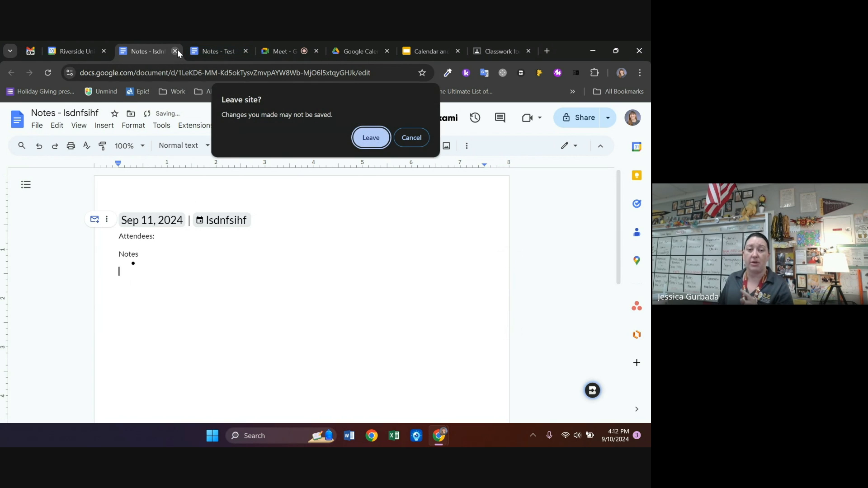
pyautogui.click(411, 140)
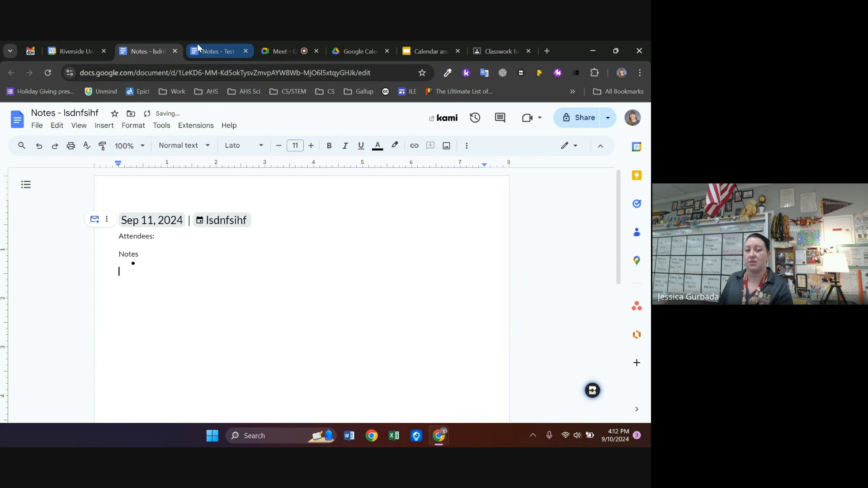
pyautogui.click(74, 51)
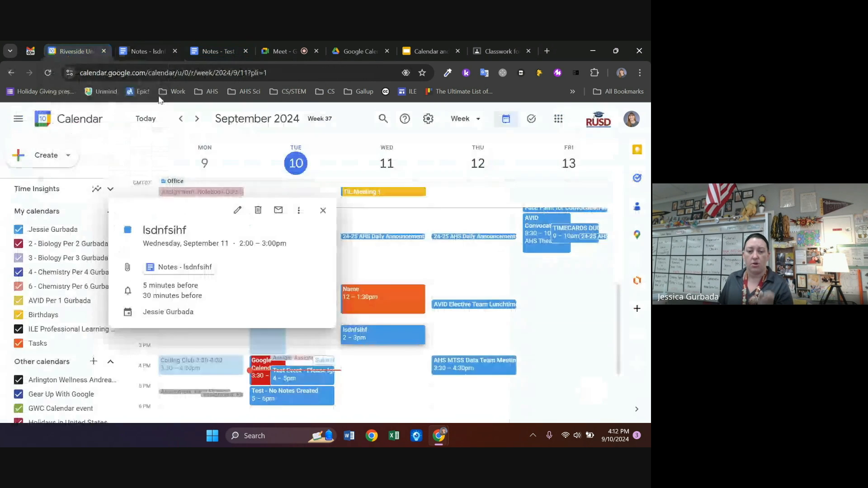
# Close the lsdnfsihf details and start meeting notes for the Test - No Notes Created event
pyautogui.click(323, 213)
pyautogui.scroll(-2, 419, 302)
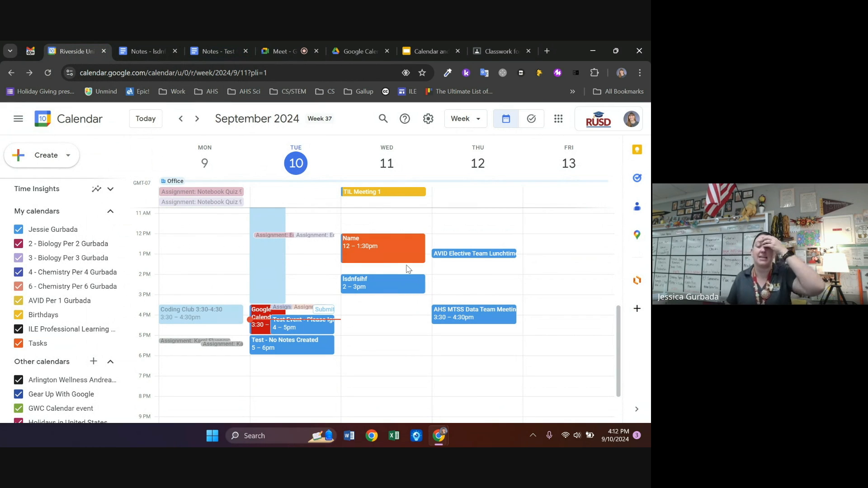
pyautogui.click(301, 344)
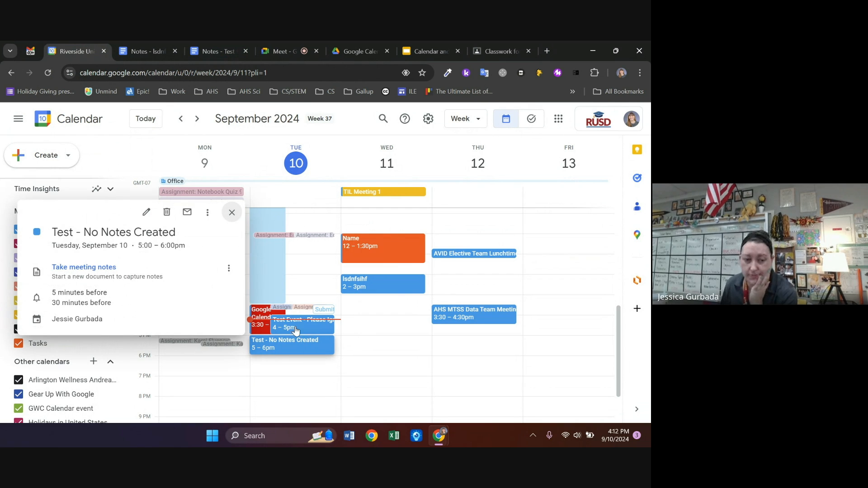
pyautogui.click(83, 271)
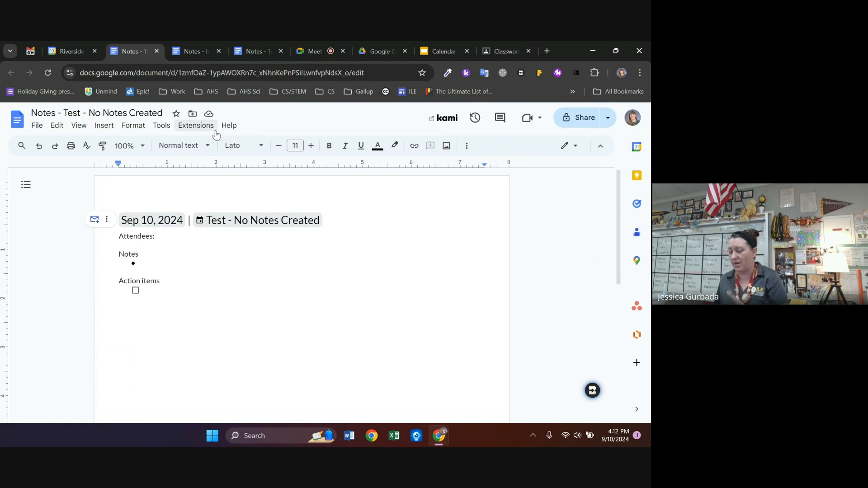
# Close the three extra notes tabs and the Test - No Notes Created event popup
pyautogui.click(156, 52)
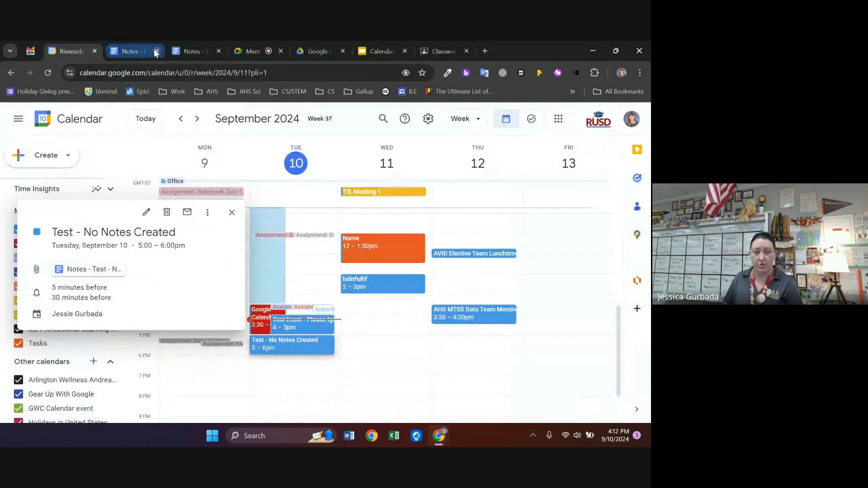
pyautogui.click(156, 52)
pyautogui.click(157, 51)
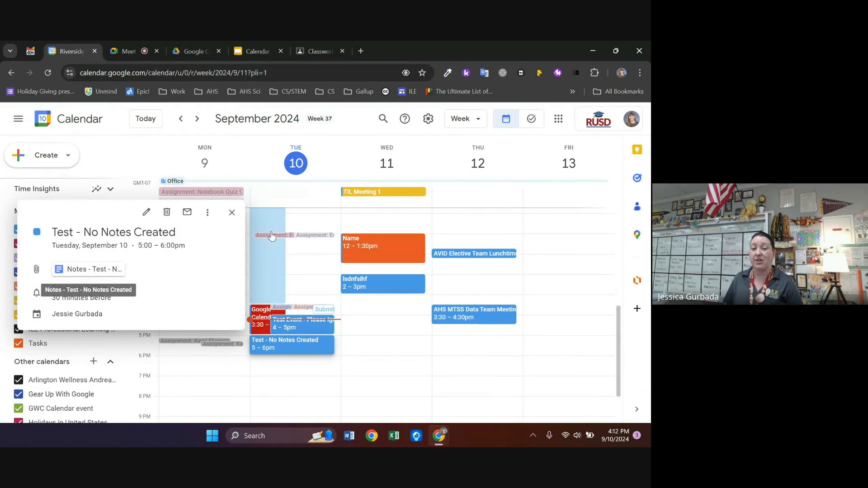
pyautogui.click(239, 213)
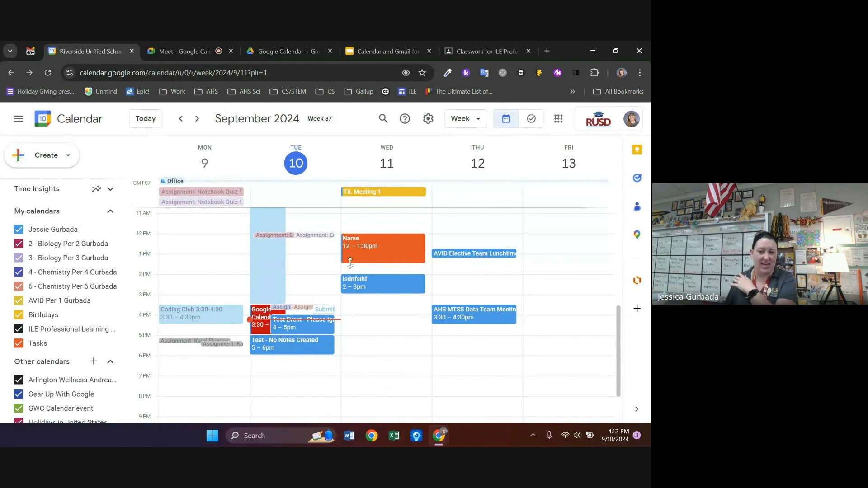
# Review details of the AHS MTSS Data Team Meeting, TIL Meeting 1 and AVID Elective Team Lunchtime events
pyautogui.click(459, 311)
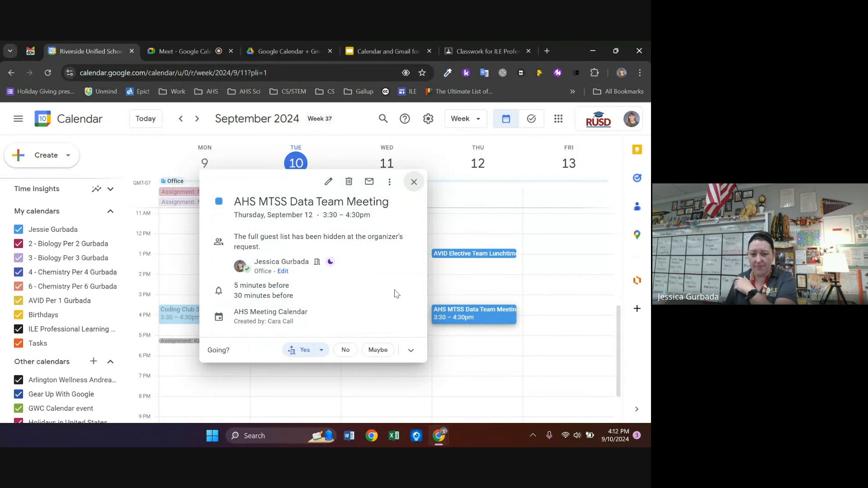
pyautogui.click(482, 254)
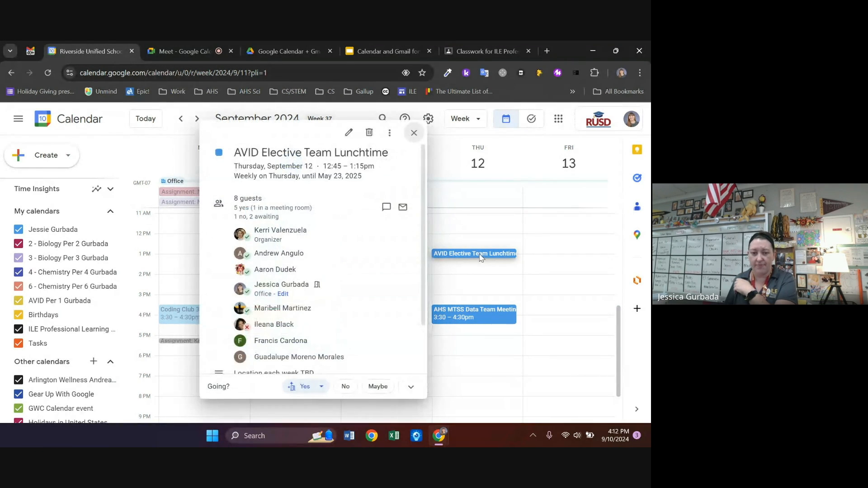
pyautogui.click(445, 158)
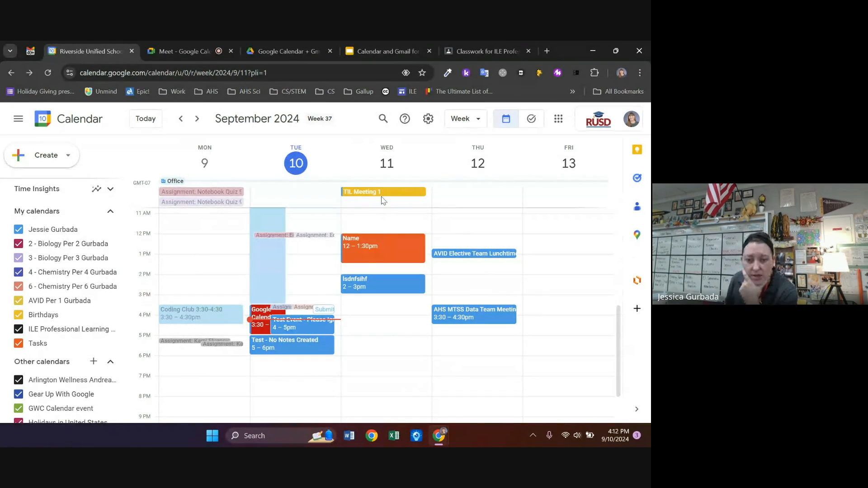
pyautogui.click(382, 192)
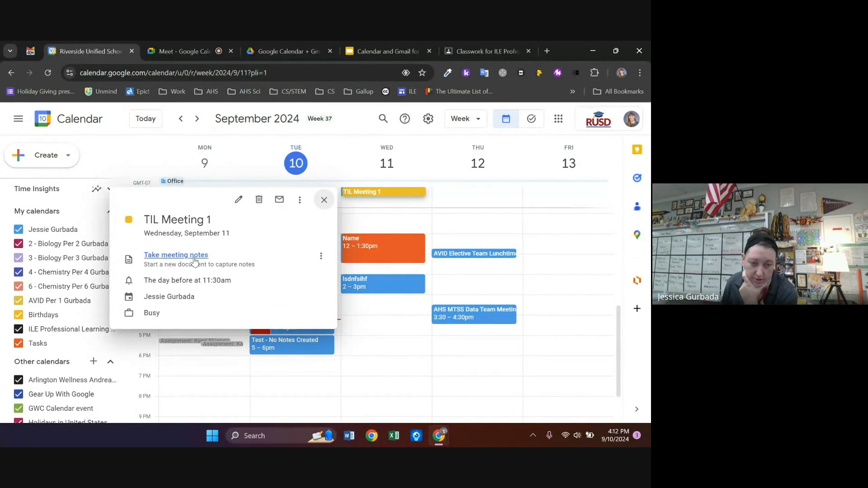
pyautogui.click(478, 256)
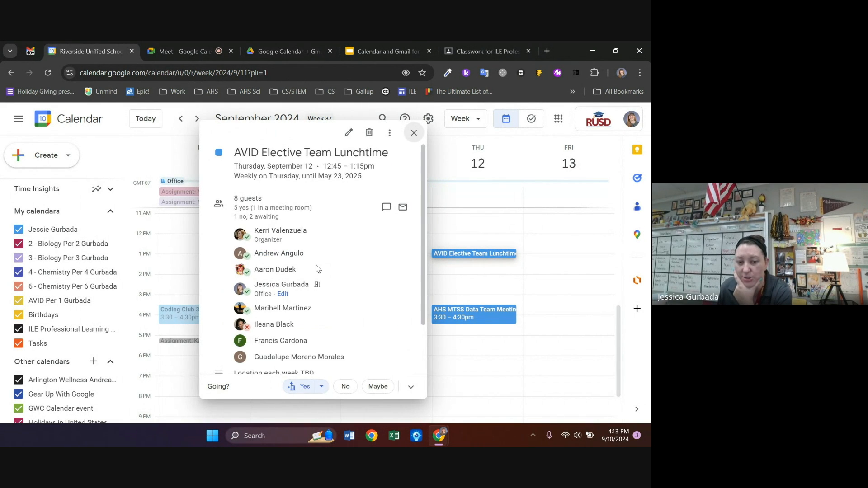
pyautogui.scroll(-2, 315, 270)
pyautogui.scroll(2, 315, 270)
pyautogui.scroll(-2, 315, 269)
pyautogui.scroll(2, 315, 270)
pyautogui.click(414, 133)
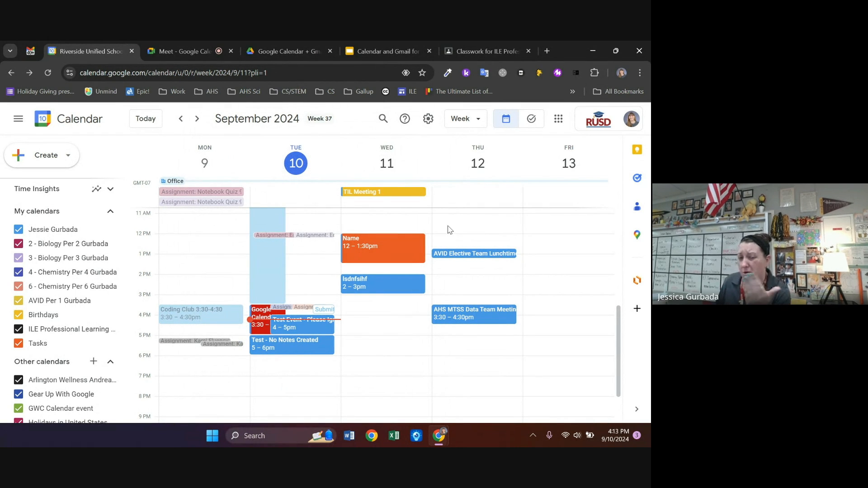
# Recheck the AHS MTSS, TIL Meeting 1 and AVID Lunchtime details, then bring up the slide deck
pyautogui.click(478, 325)
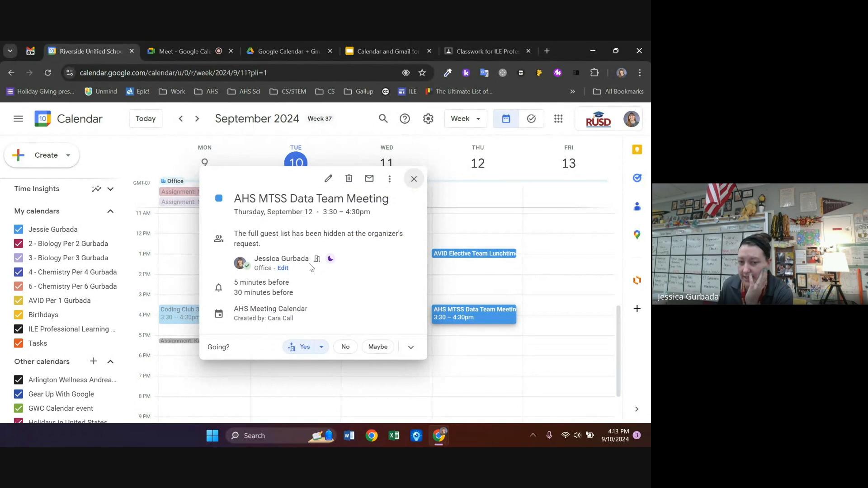
pyautogui.click(416, 179)
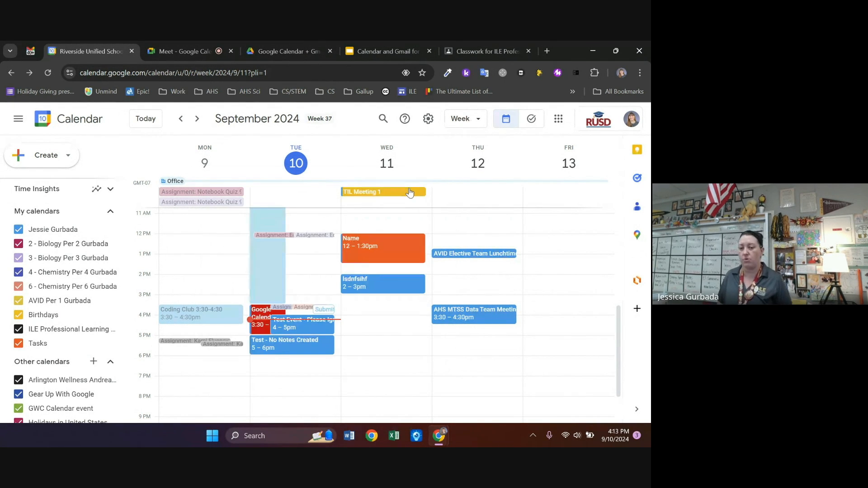
pyautogui.click(383, 192)
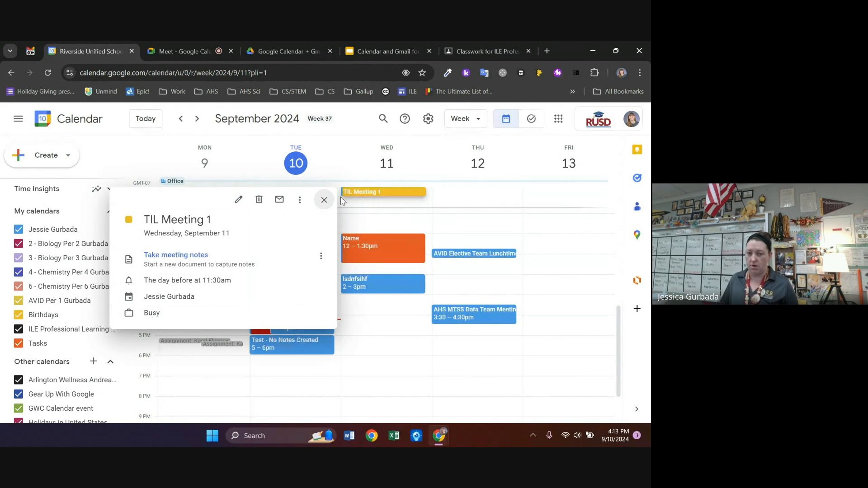
pyautogui.click(323, 207)
pyautogui.click(479, 254)
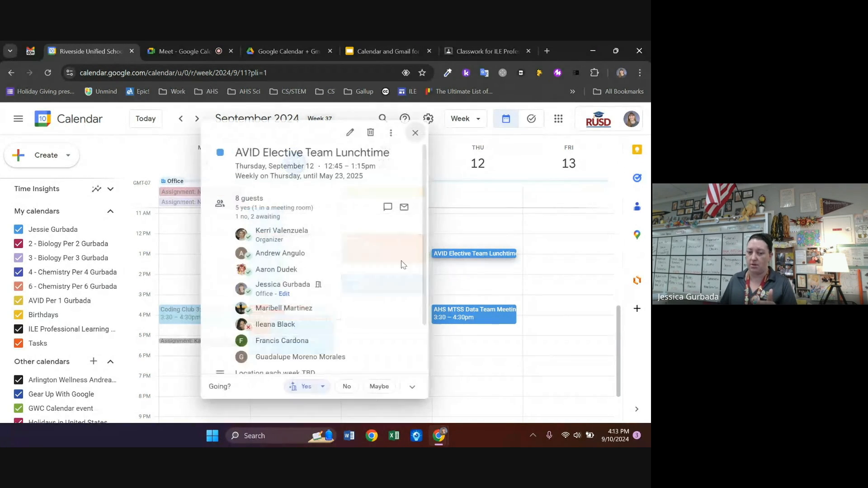
pyautogui.click(413, 133)
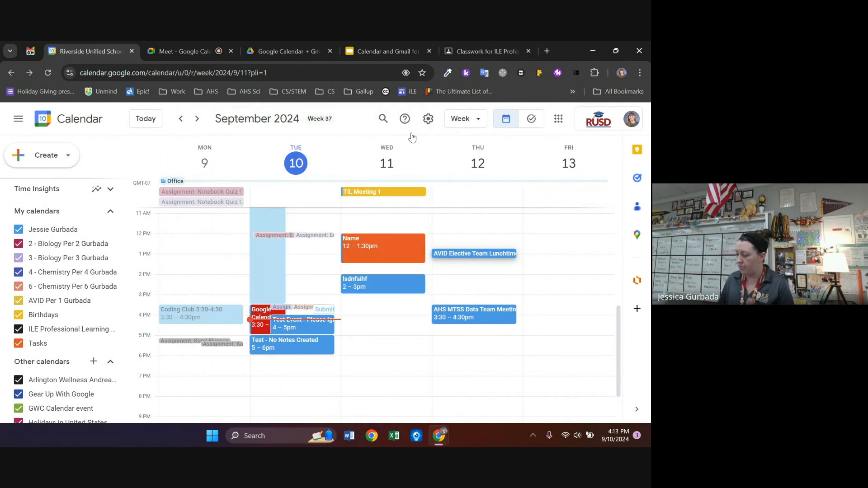
pyautogui.click(377, 49)
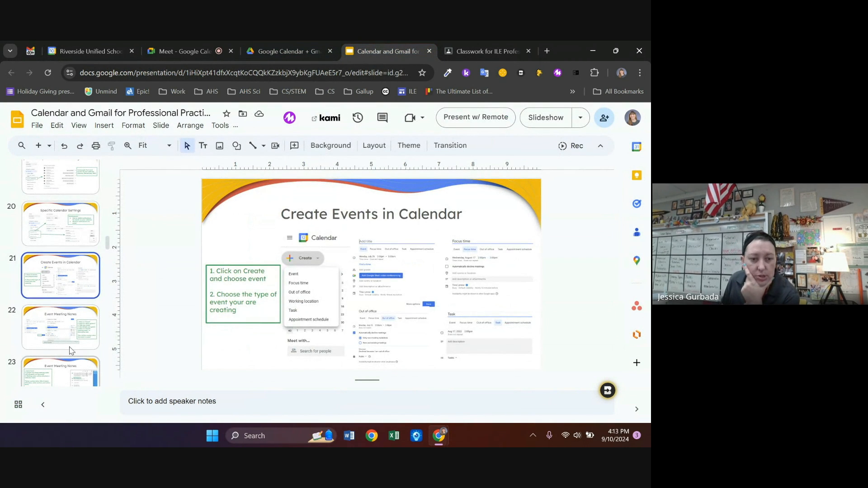
# Page through slides 22–26, Event Meeting Notes to New Calendar, then return to the Calendar week view
pyautogui.click(66, 332)
pyautogui.scroll(-1, 69, 299)
pyautogui.click(67, 327)
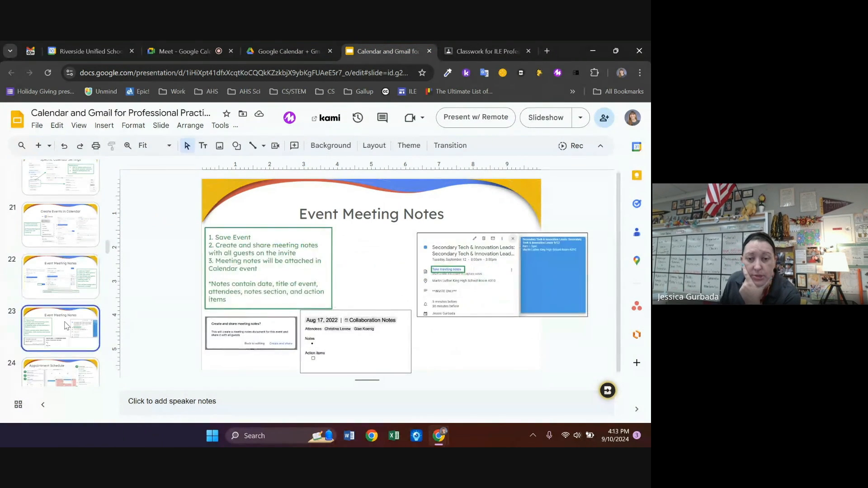
pyautogui.scroll(-1, 67, 328)
pyautogui.click(67, 328)
pyautogui.scroll(-1, 67, 327)
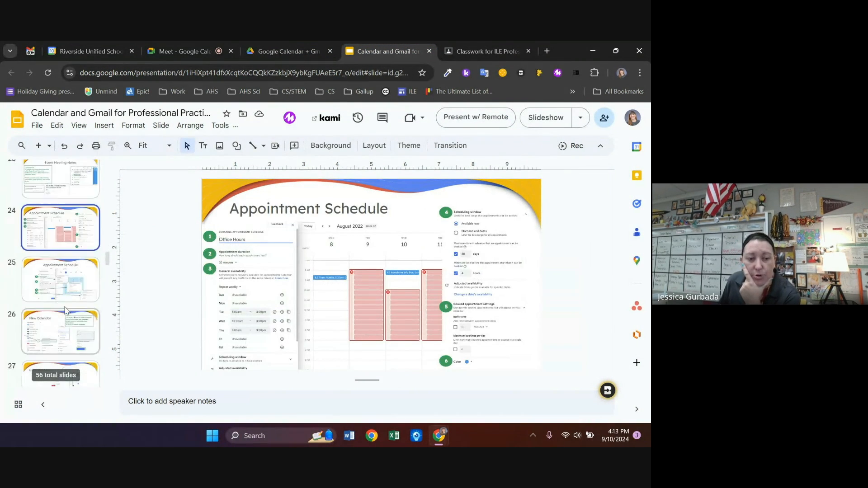
pyautogui.click(70, 288)
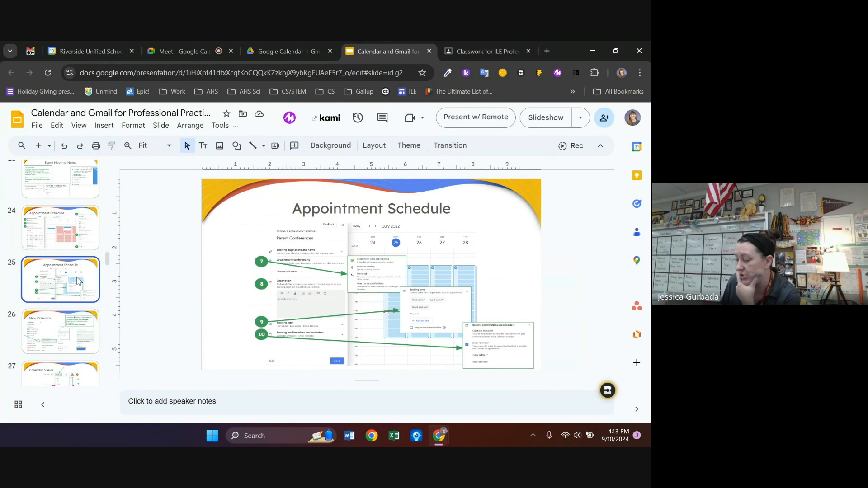
pyautogui.click(60, 344)
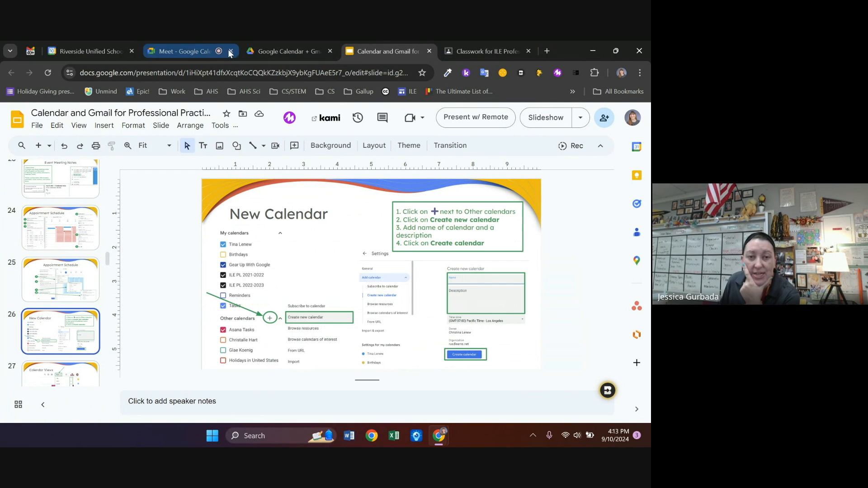
pyautogui.click(92, 50)
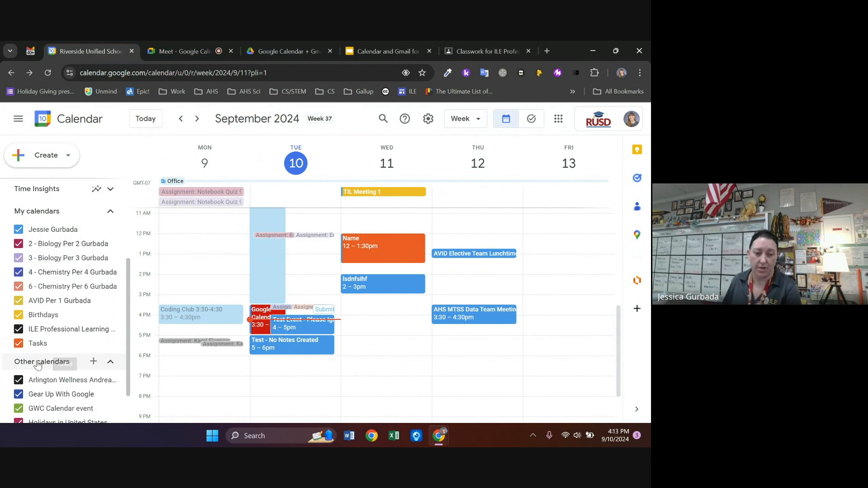
# Create a calendar named 'Test calendar for training' with the description 'asdfasdfadsf'
pyautogui.click(92, 362)
pyautogui.click(122, 273)
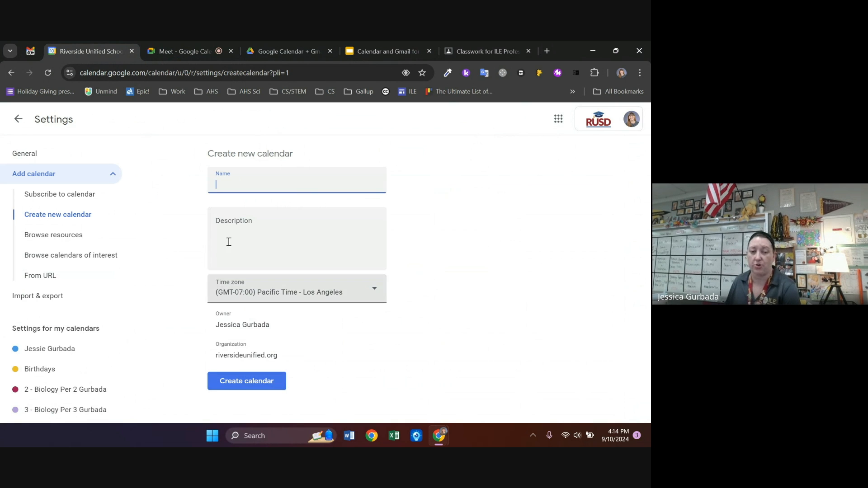
pyautogui.write('Test c')
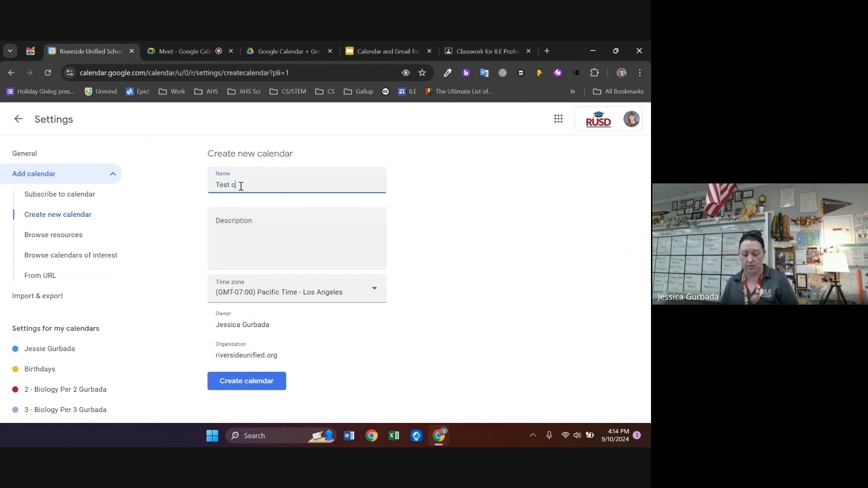
pyautogui.write('alendar for training')
pyautogui.click(253, 244)
pyautogui.write('asd')
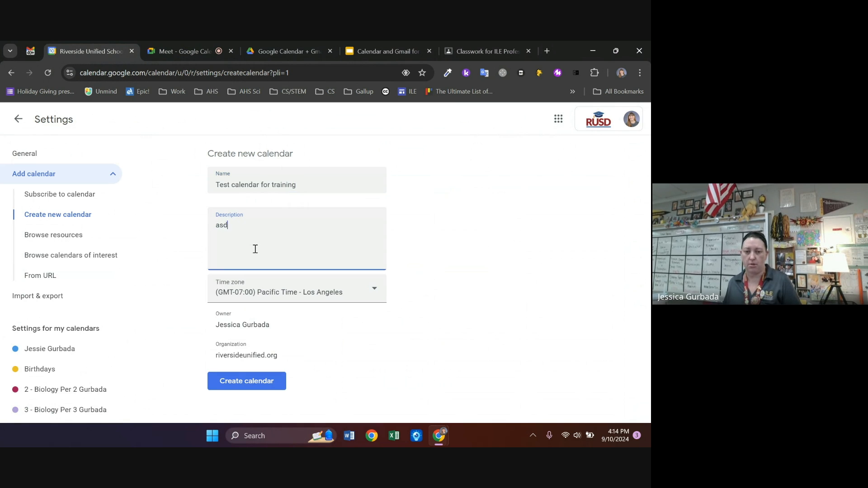
pyautogui.write('fasdfadsf')
pyautogui.click(267, 387)
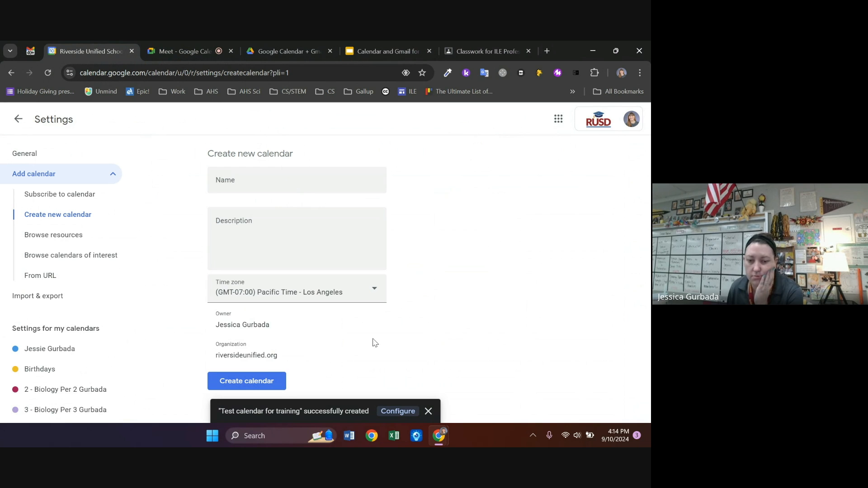
# Look through the training calendar's Settings and sharing page, then go back to the September 9–13 week
pyautogui.click(391, 413)
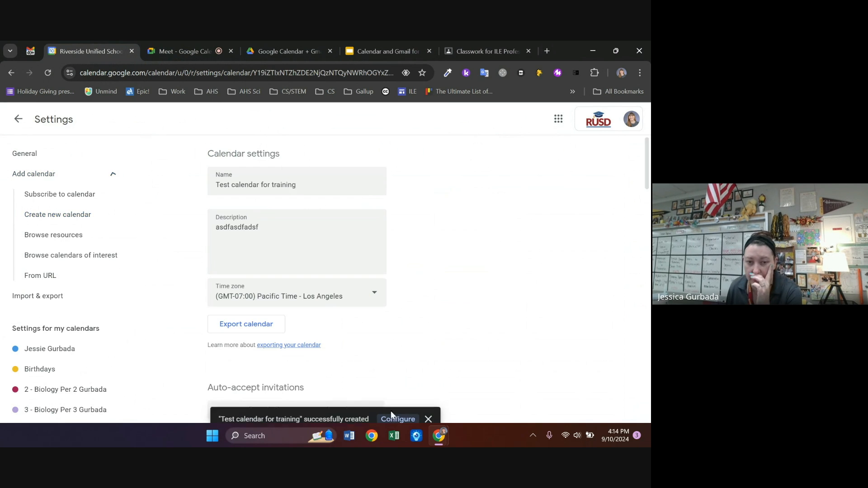
pyautogui.scroll(-12, 419, 231)
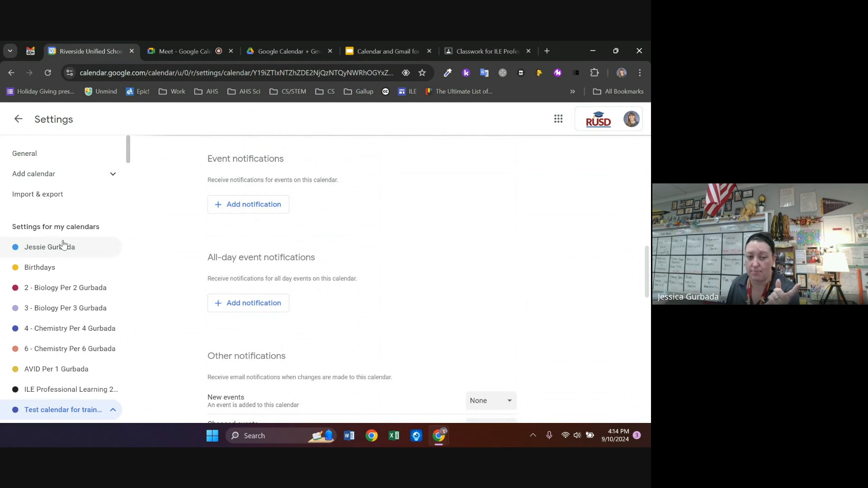
pyautogui.scroll(-5, 330, 272)
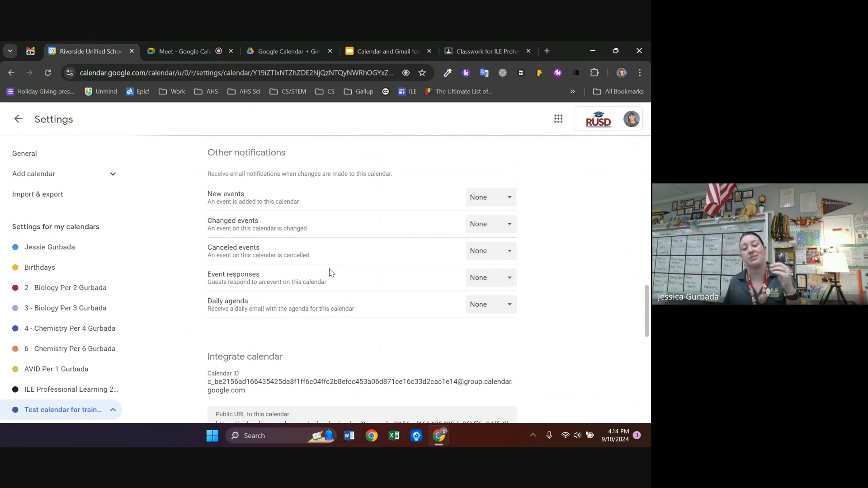
pyautogui.scroll(-5, 330, 271)
pyautogui.scroll(15, 325, 272)
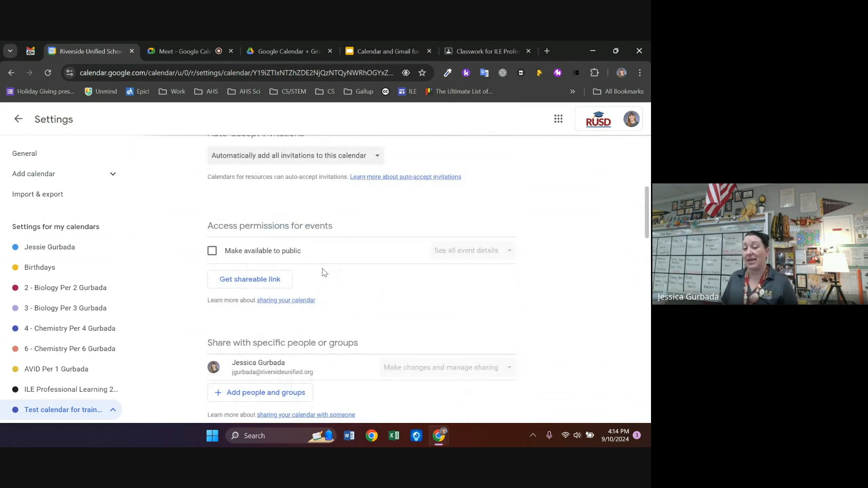
pyautogui.scroll(-3, 322, 270)
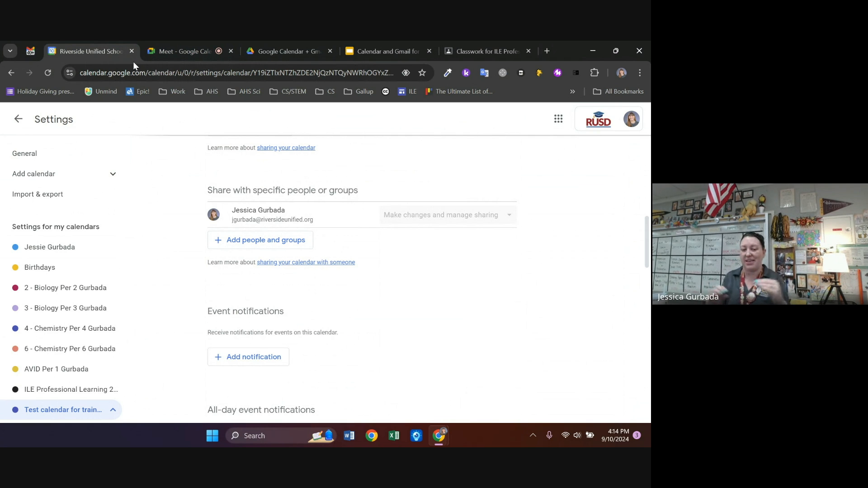
pyautogui.click(18, 119)
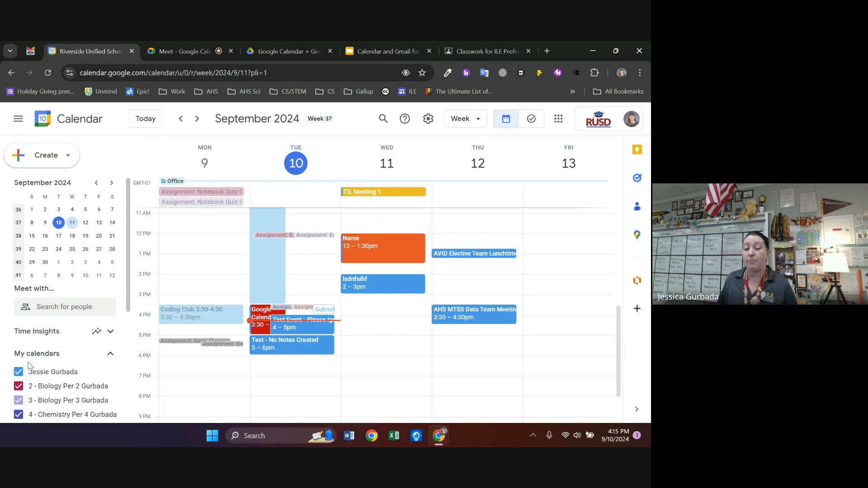
# Save an untitled Wednesday, September 11, 5–6pm event on the Test calendar for training
pyautogui.click(364, 341)
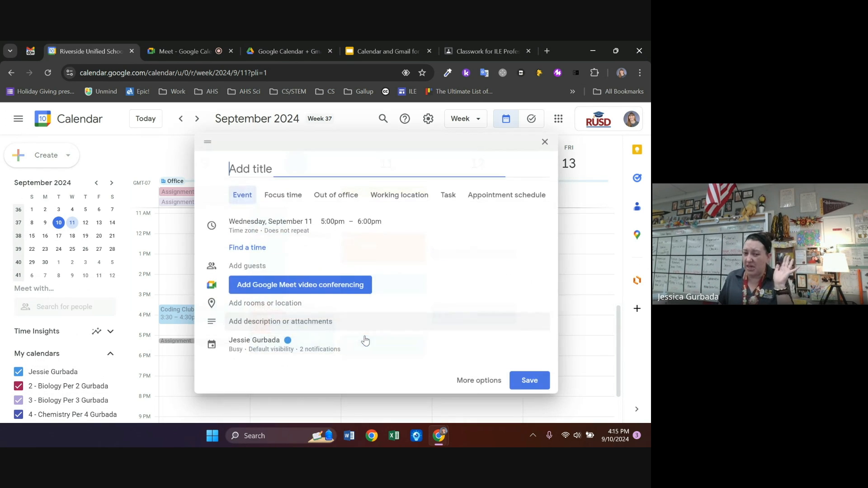
pyautogui.click(275, 343)
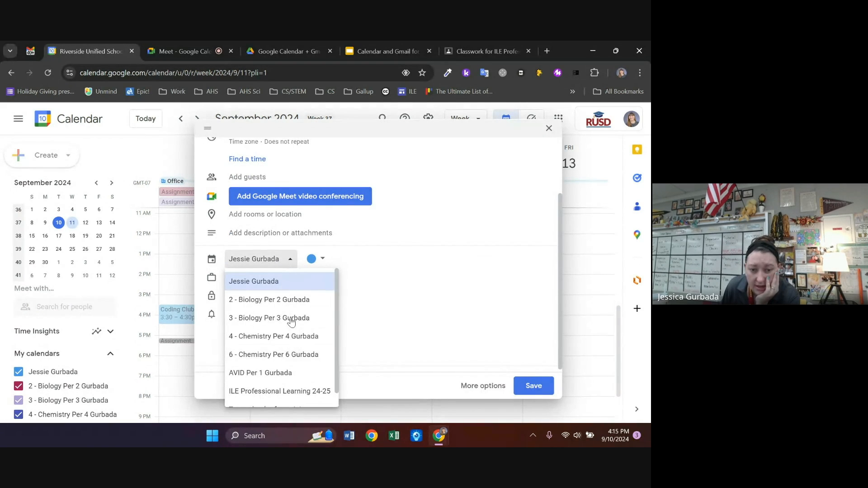
pyautogui.scroll(-1, 285, 353)
pyautogui.click(286, 392)
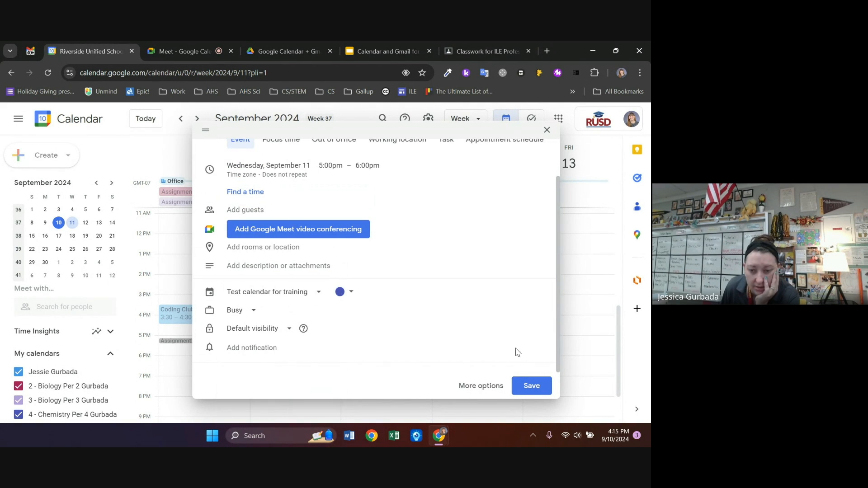
pyautogui.click(530, 385)
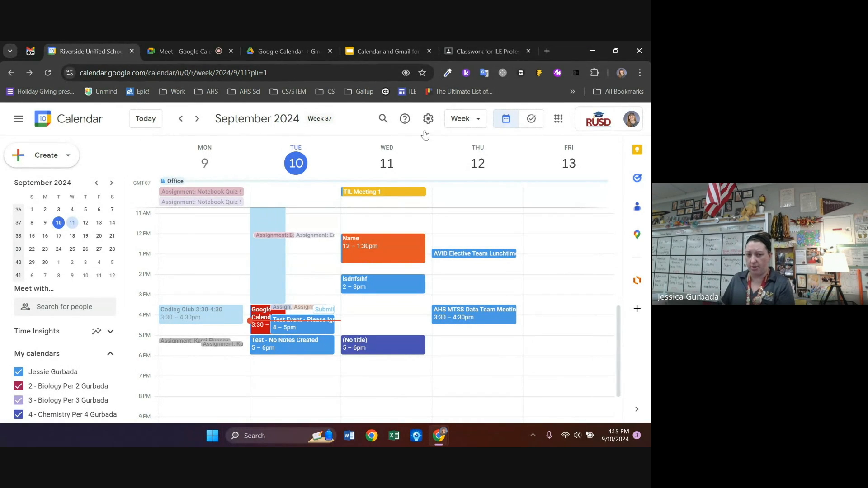
pyautogui.scroll(-5, 40, 352)
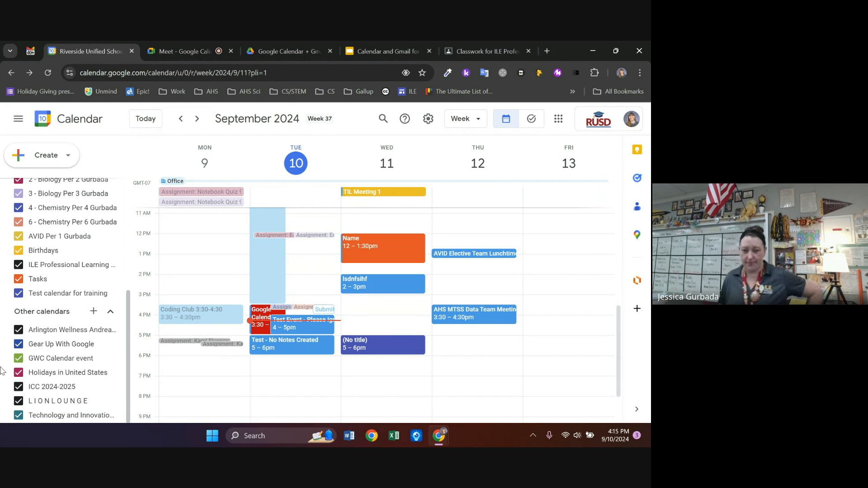
# Permanently delete the Test calendar for training via Settings and sharing, then return to the week view
pyautogui.scroll(3, 306, 310)
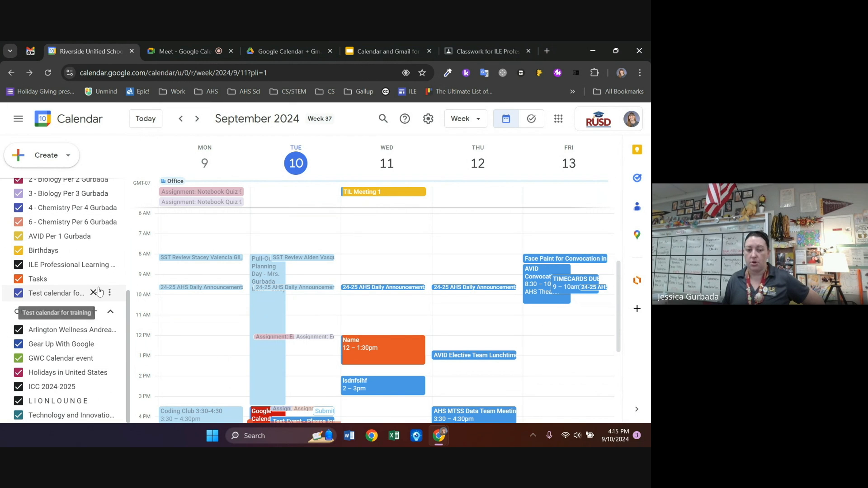
pyautogui.click(110, 294)
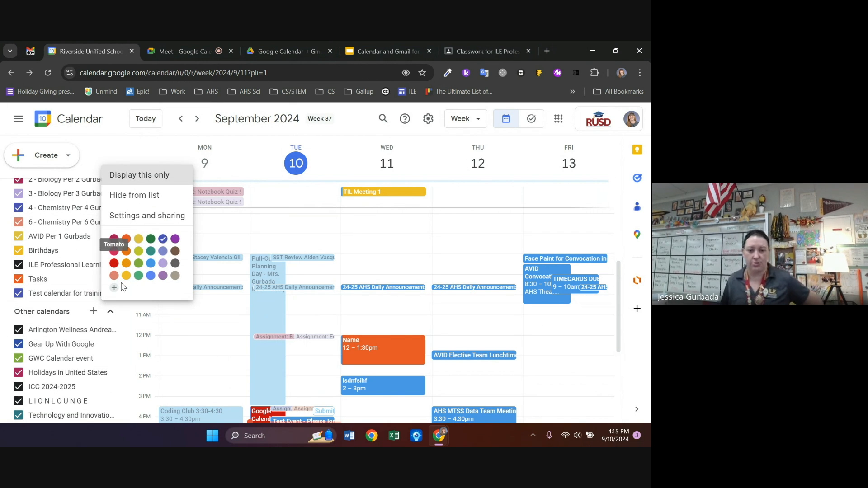
pyautogui.click(147, 216)
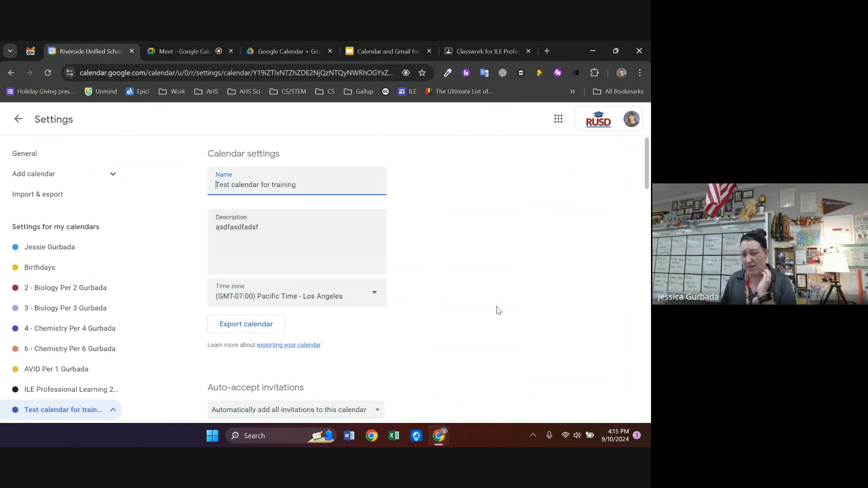
pyautogui.scroll(-10, 543, 303)
pyautogui.scroll(-10, 581, 301)
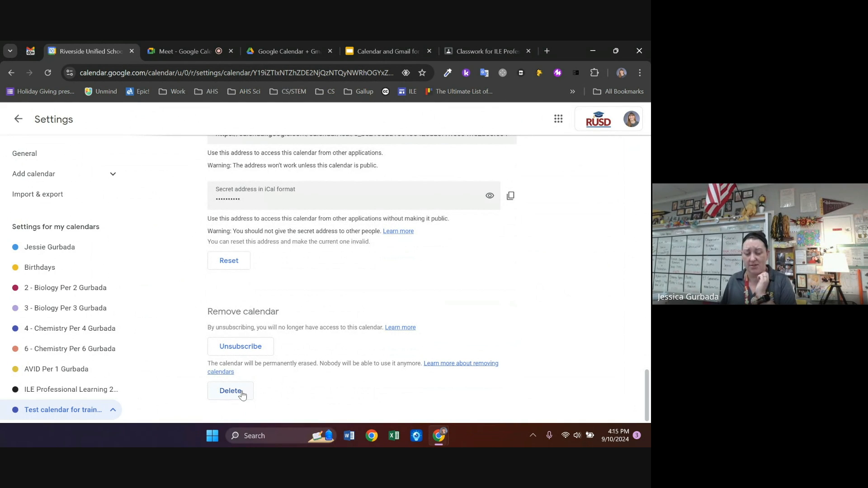
pyautogui.click(231, 391)
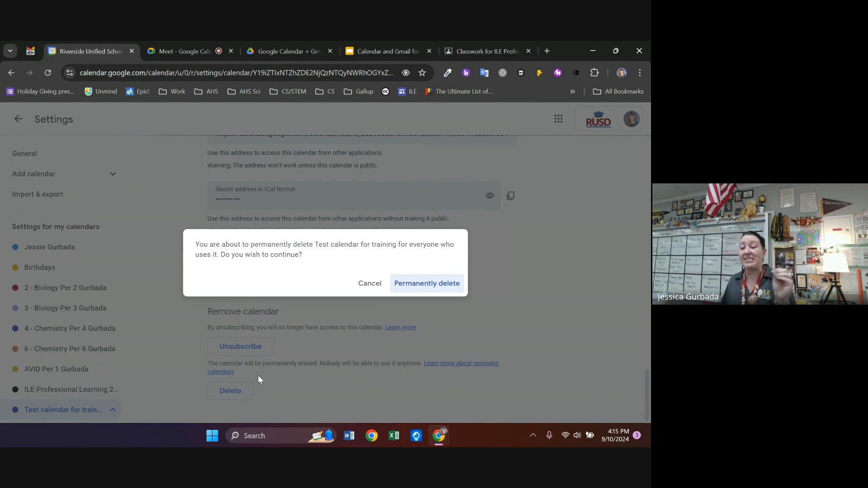
pyautogui.click(407, 285)
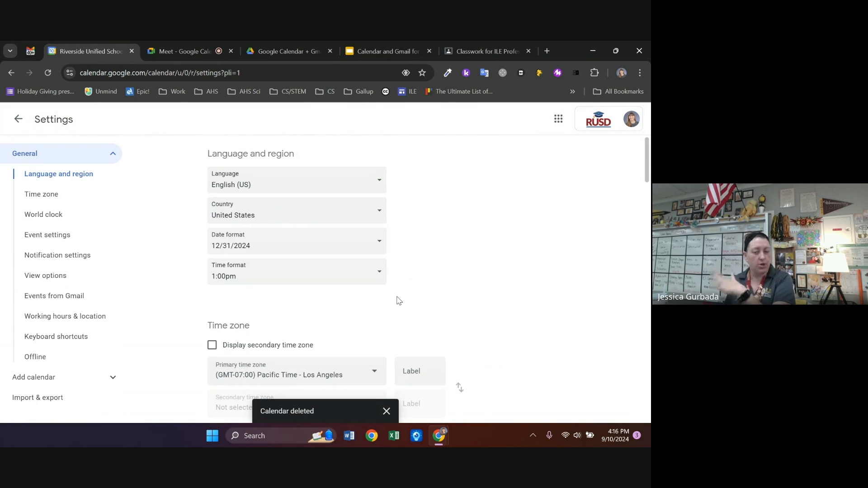
pyautogui.click(18, 119)
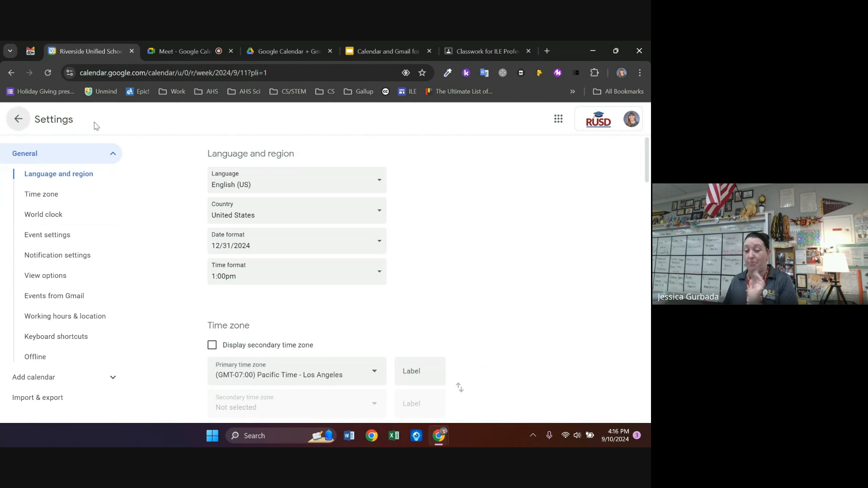
pyautogui.scroll(-3, 470, 279)
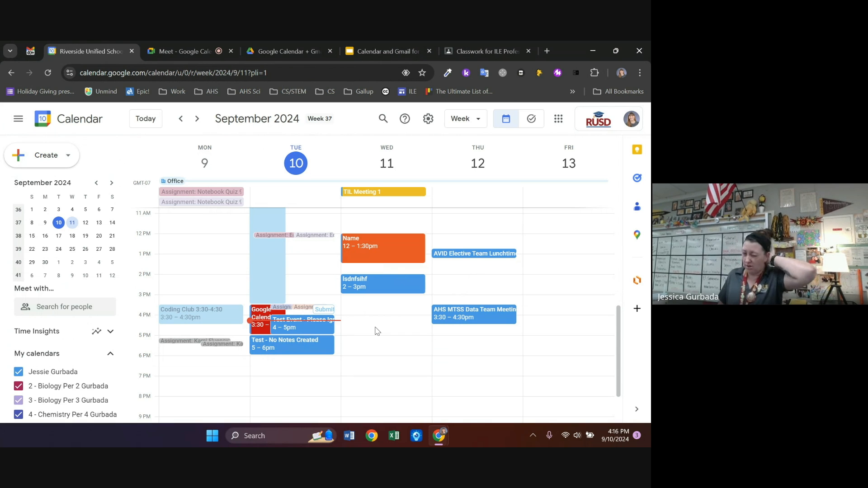
pyautogui.scroll(-5, 56, 339)
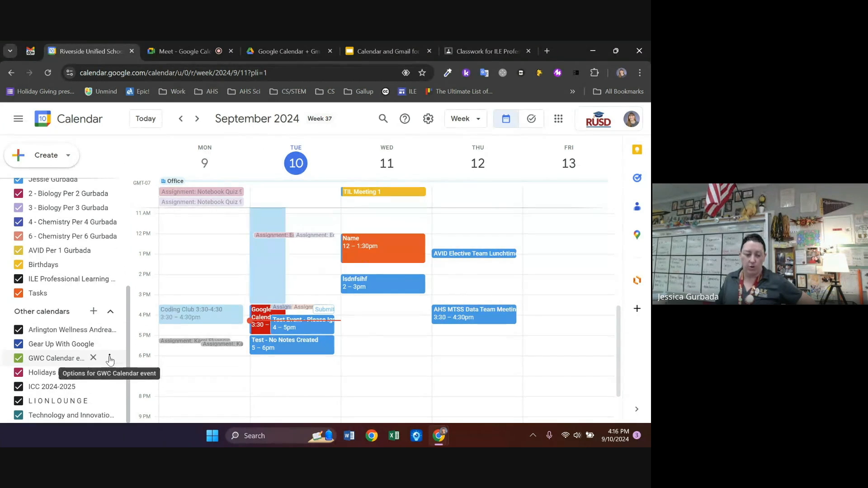
pyautogui.click(110, 358)
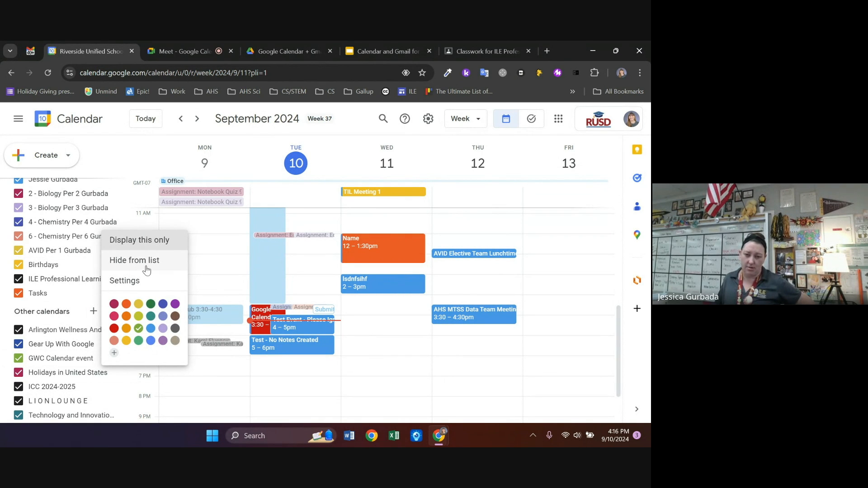
pyautogui.click(566, 290)
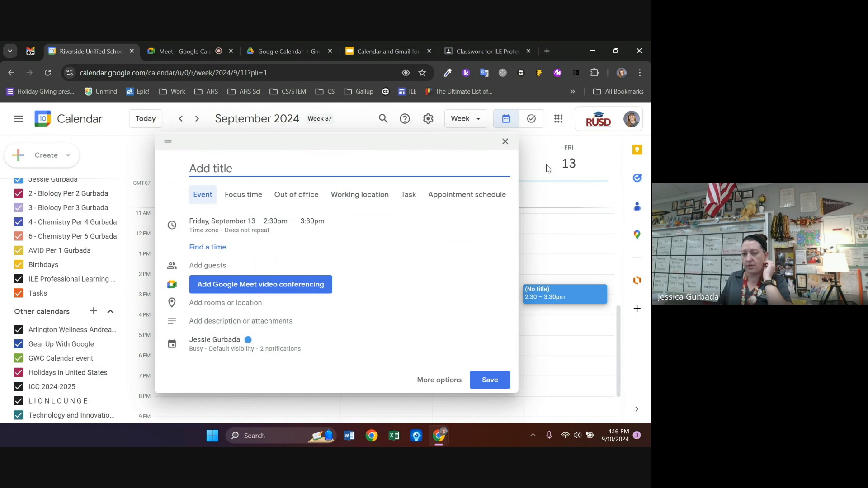
pyautogui.click(505, 142)
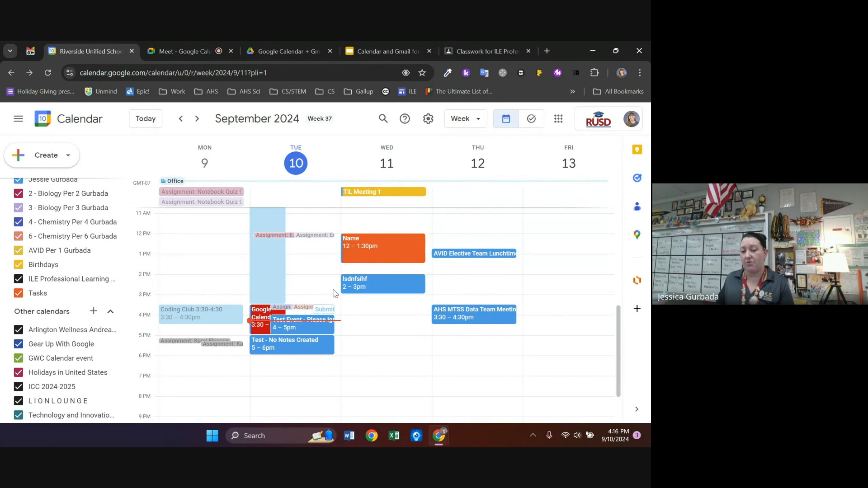
pyautogui.click(65, 155)
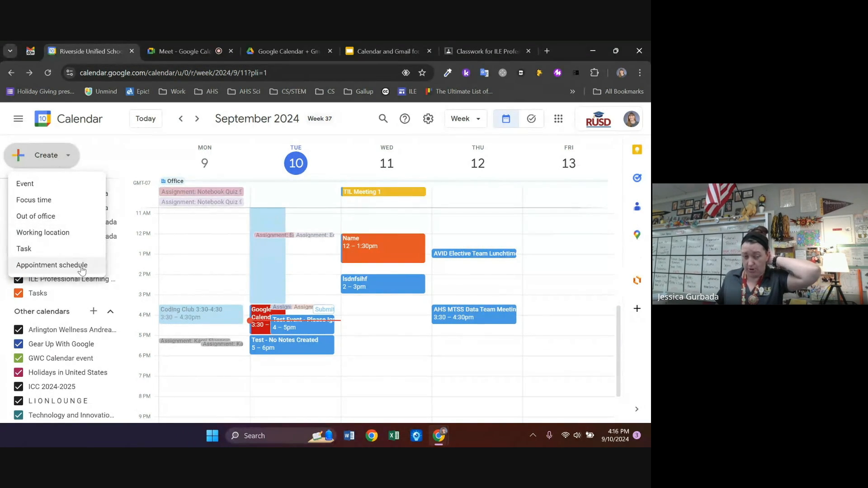
# Start an appointment schedule titled 'Test Appointments' with 15-minute appointments
pyautogui.click(82, 267)
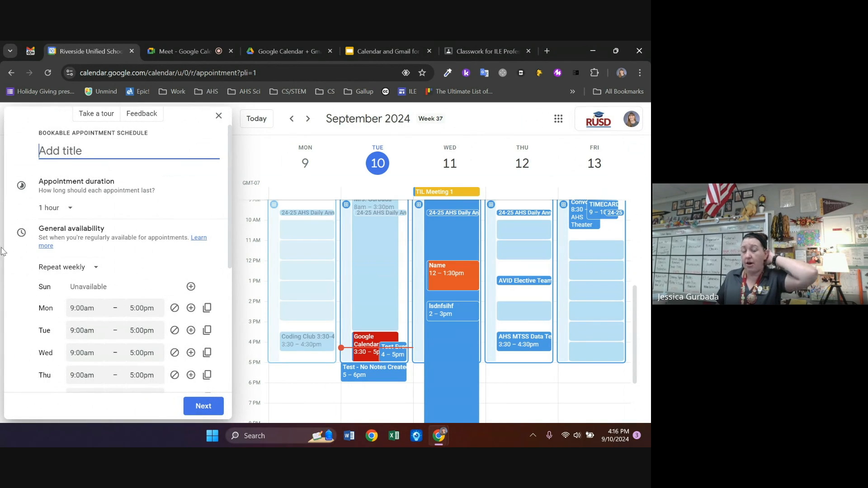
pyautogui.write('Test Appointments')
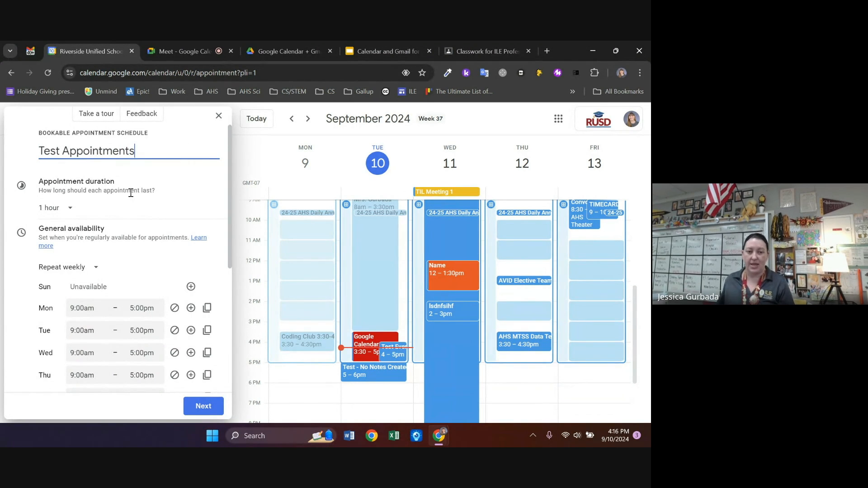
pyautogui.click(72, 208)
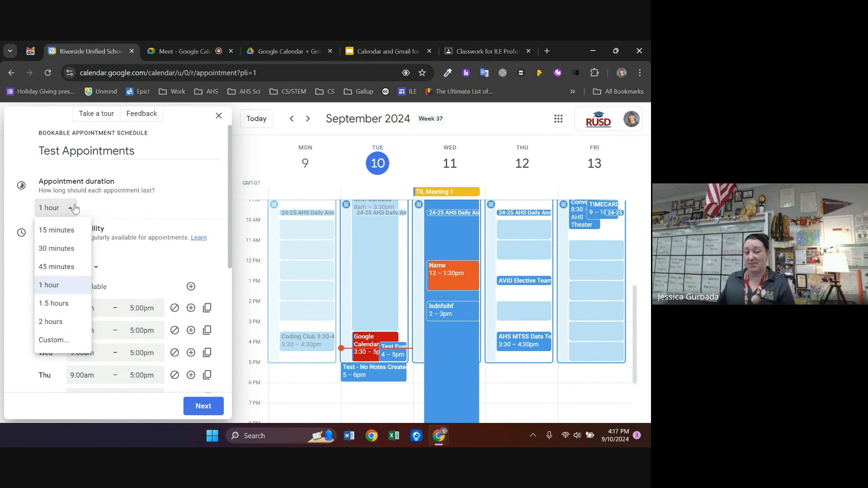
pyautogui.click(56, 230)
pyautogui.click(70, 213)
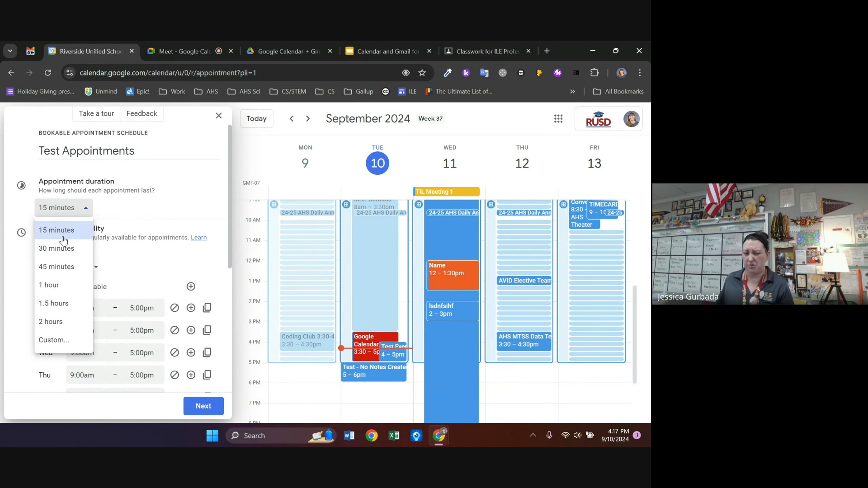
pyautogui.click(69, 226)
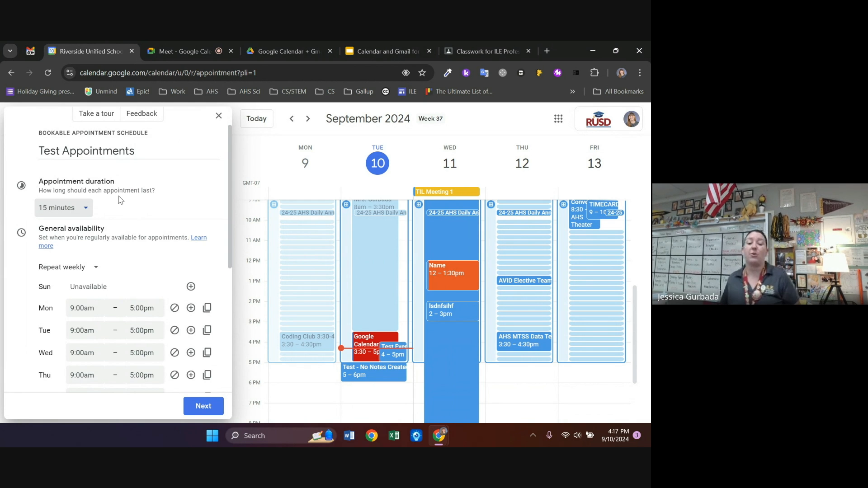
pyautogui.scroll(-2, 120, 199)
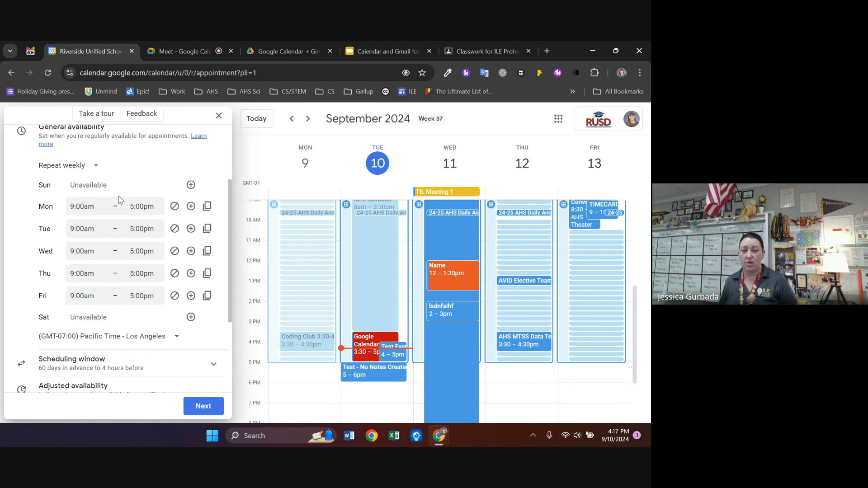
# Set availability to end Monday at 11:00am, start Tuesday at 2:00pm, and make Friday unavailable
pyautogui.click(147, 208)
pyautogui.scroll(5, 148, 246)
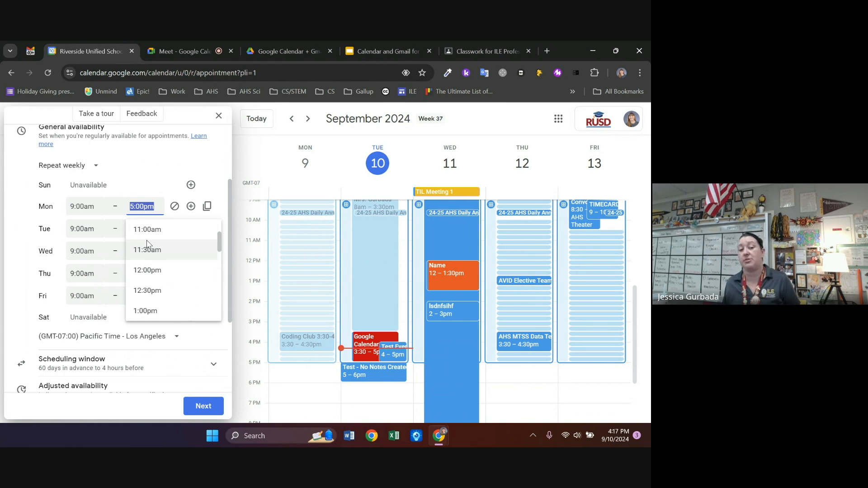
pyautogui.click(148, 230)
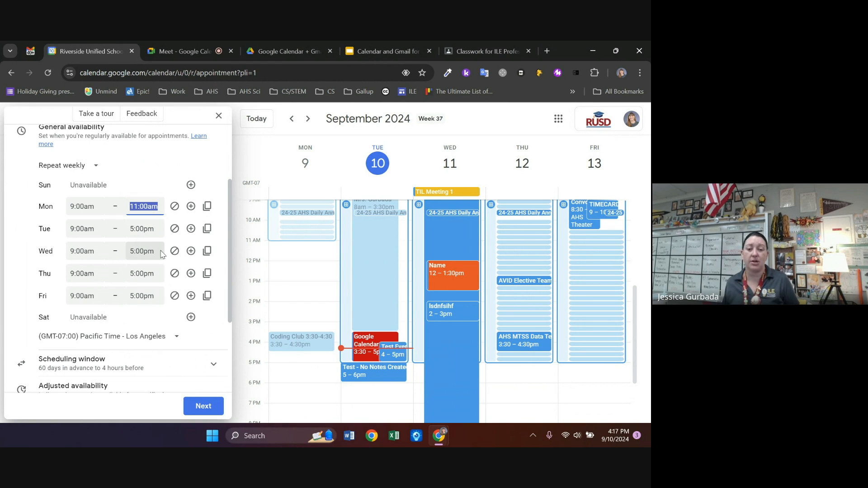
pyautogui.click(97, 229)
pyautogui.scroll(-5, 107, 289)
pyautogui.click(107, 291)
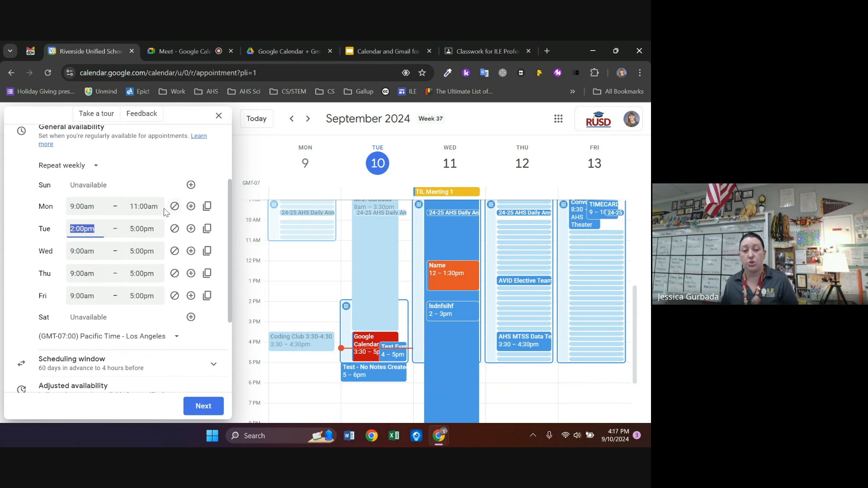
pyautogui.click(175, 296)
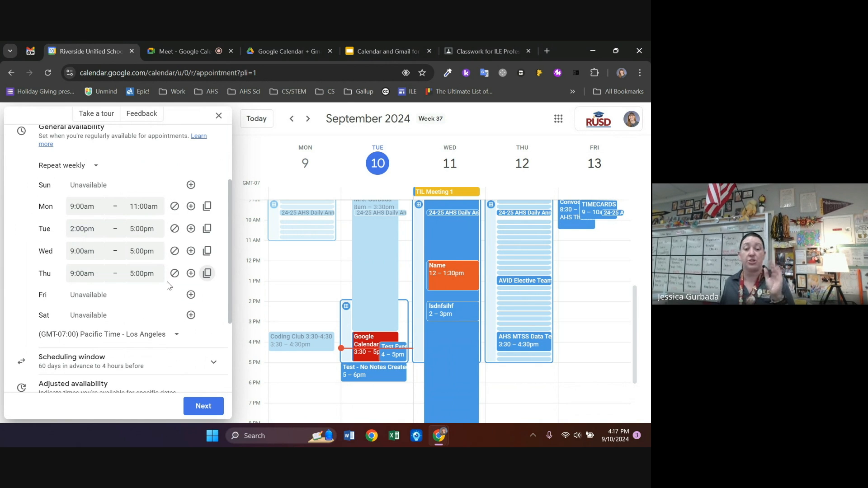
pyautogui.scroll(-3, 132, 265)
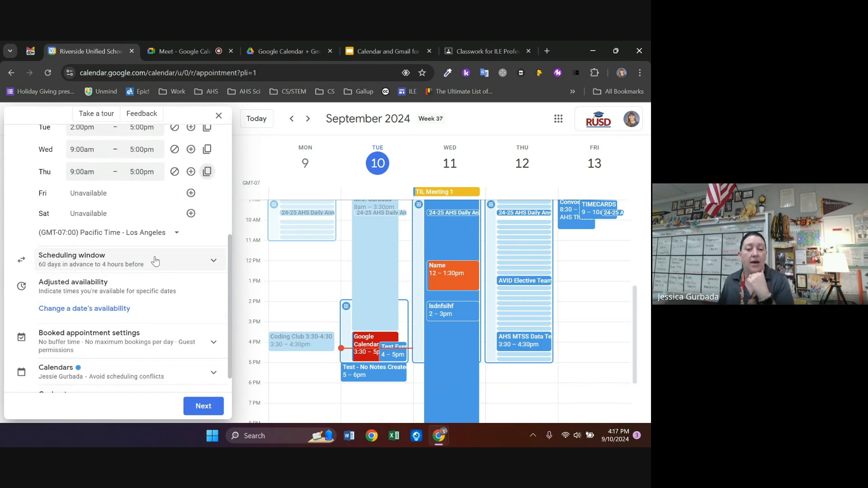
# Expand the scheduling window and booked appointment settings, and set a 30-minute buffer between slots
pyautogui.click(211, 263)
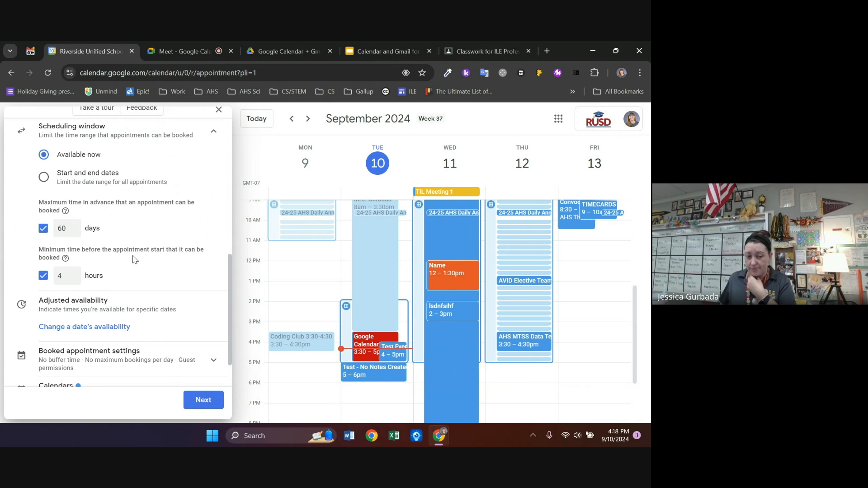
pyautogui.scroll(-1, 133, 249)
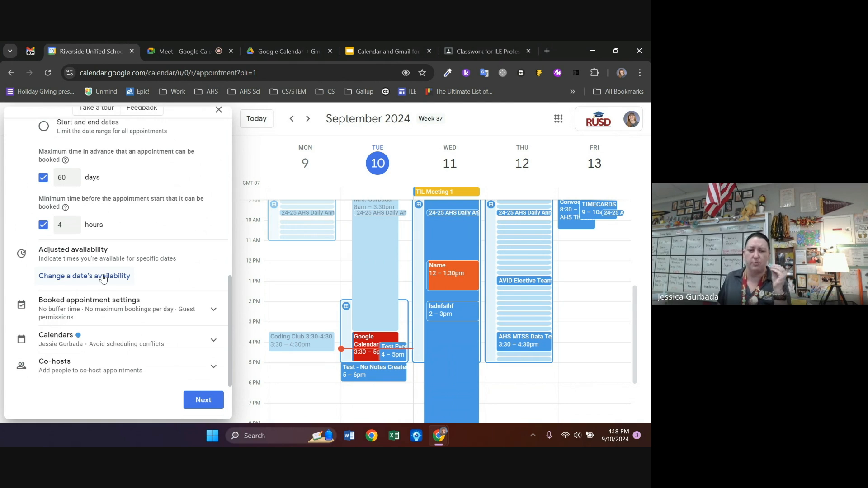
pyautogui.click(215, 309)
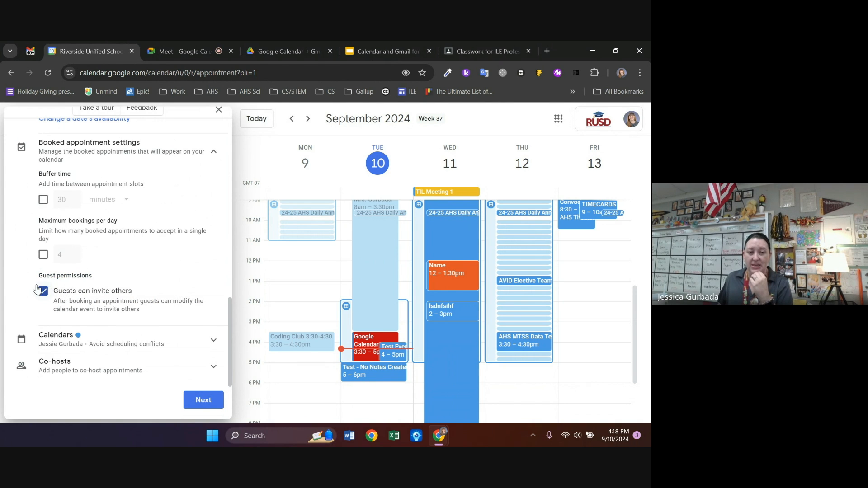
pyautogui.click(43, 200)
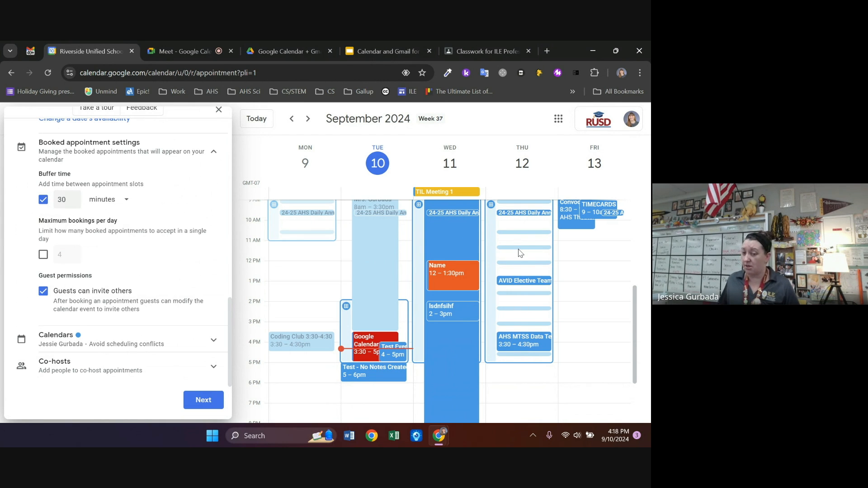
pyautogui.click(44, 200)
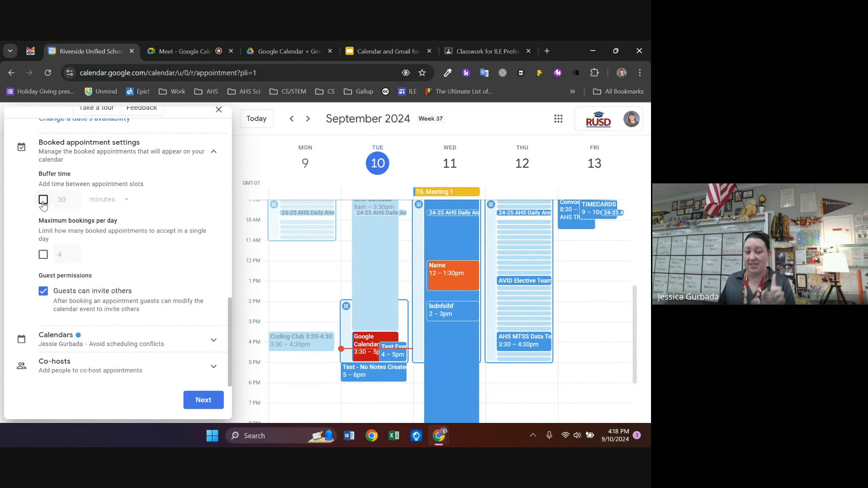
pyautogui.click(43, 200)
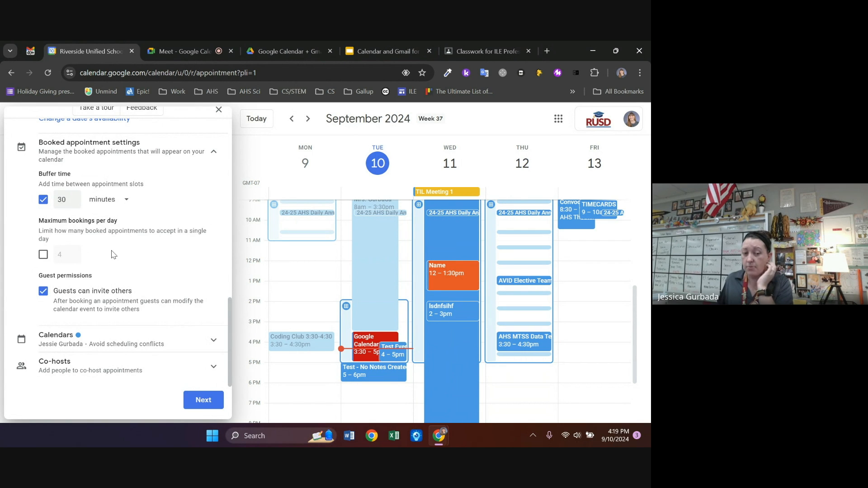
# Review the availability calendars and co-host options, then continue to the booking page settings
pyautogui.click(211, 340)
pyautogui.scroll(-3, 127, 315)
pyautogui.scroll(3, 119, 337)
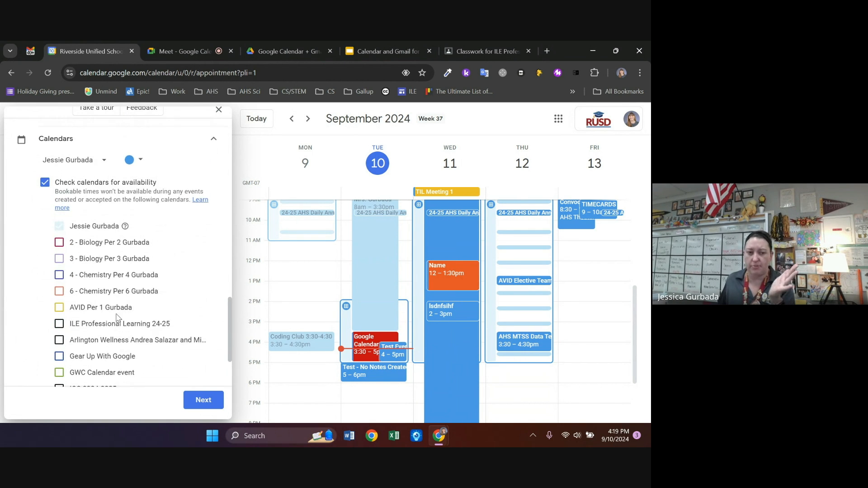
pyautogui.click(208, 149)
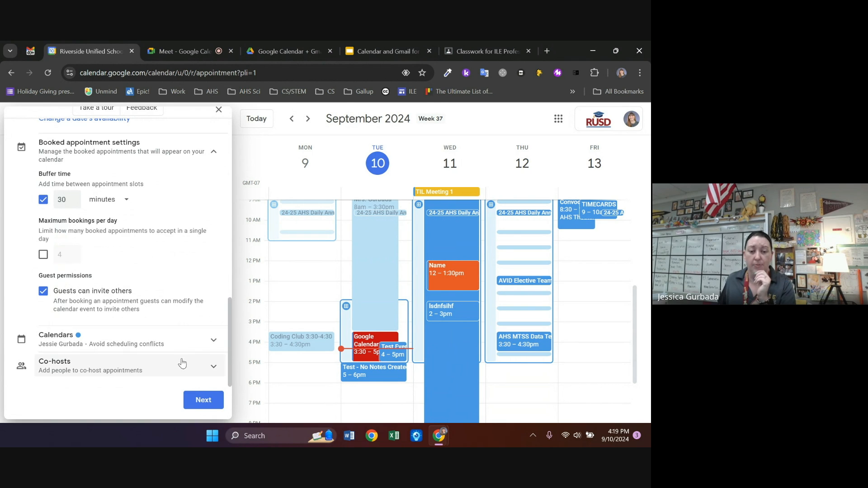
pyautogui.click(213, 368)
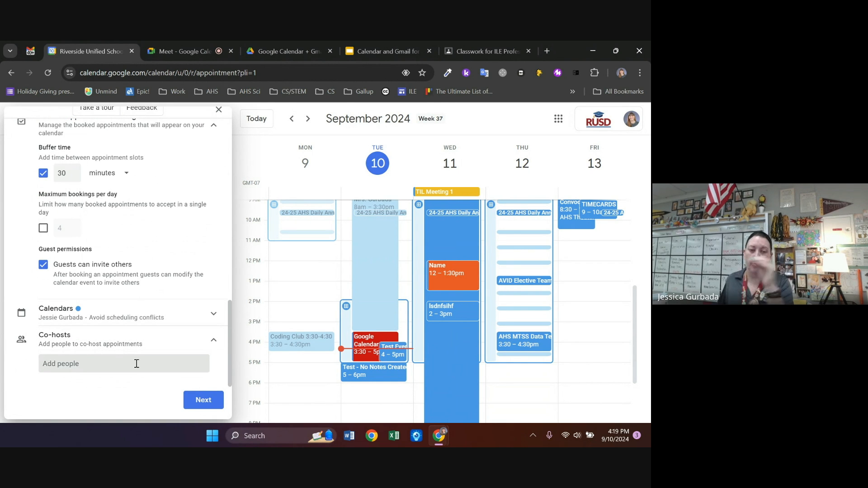
pyautogui.scroll(10, 130, 339)
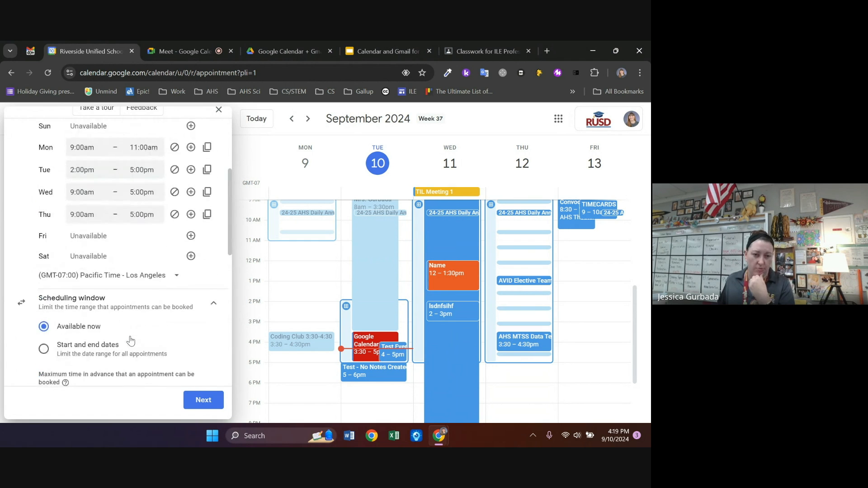
pyautogui.scroll(-10, 130, 339)
pyautogui.click(211, 401)
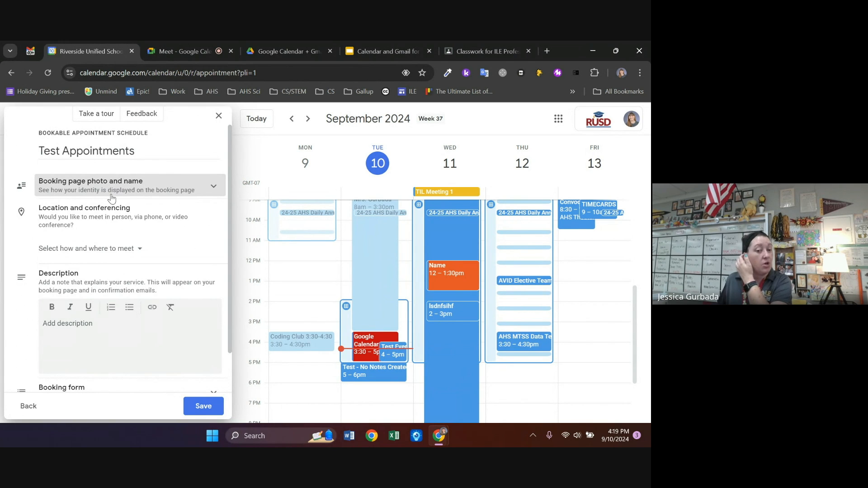
# Review the booking page photo, the meeting location choices and the description field
pyautogui.click(135, 190)
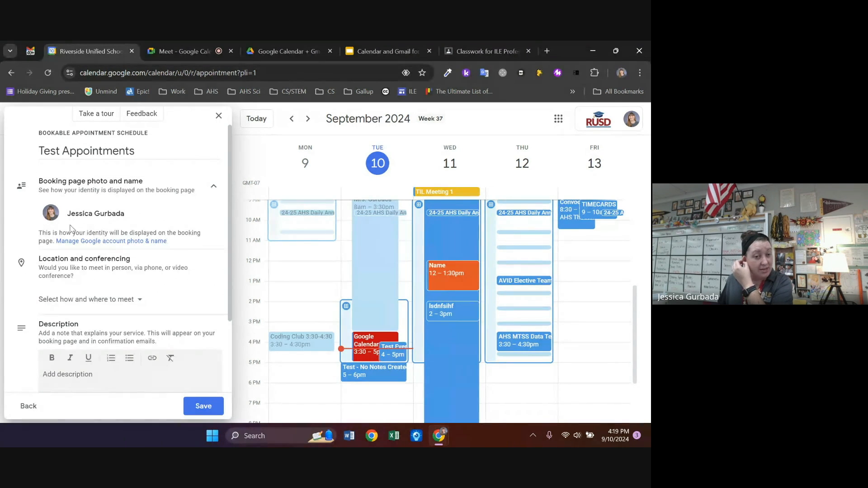
pyautogui.click(109, 298)
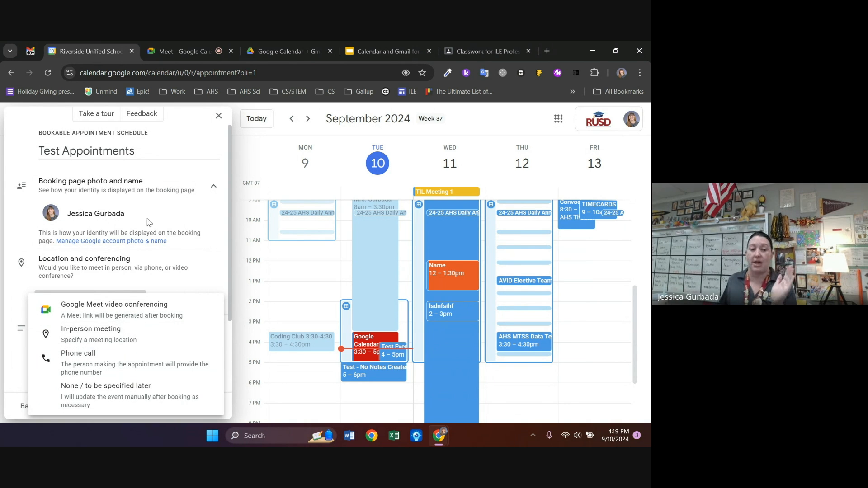
pyautogui.click(164, 215)
pyautogui.scroll(-2, 163, 305)
pyautogui.click(115, 283)
# Review the booking form and reminder options, then save the Test Appointments booking page
pyautogui.click(213, 346)
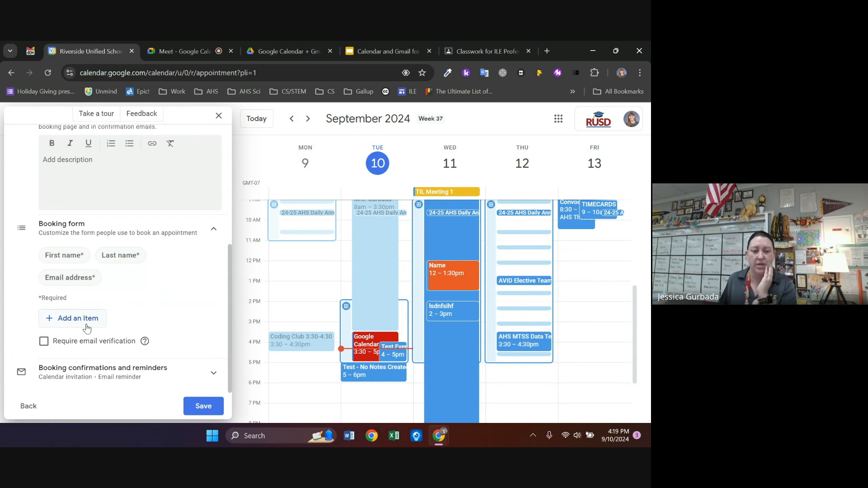
pyautogui.click(190, 372)
pyautogui.scroll(-3, 171, 243)
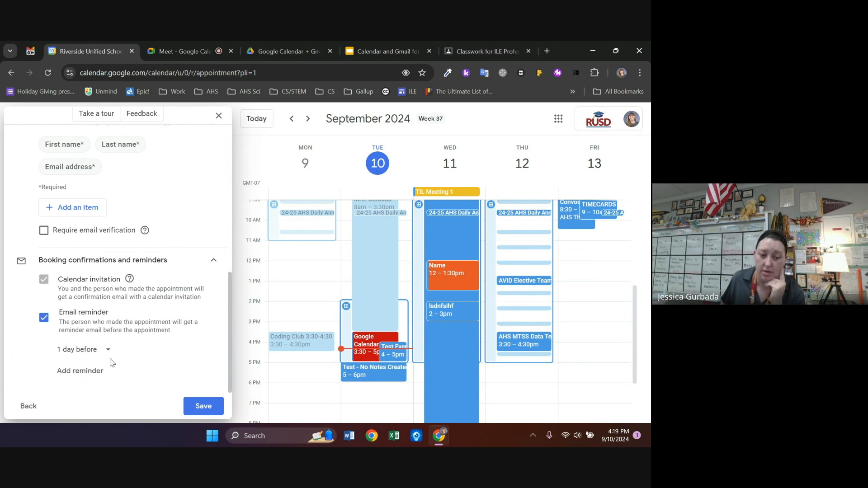
pyautogui.click(211, 407)
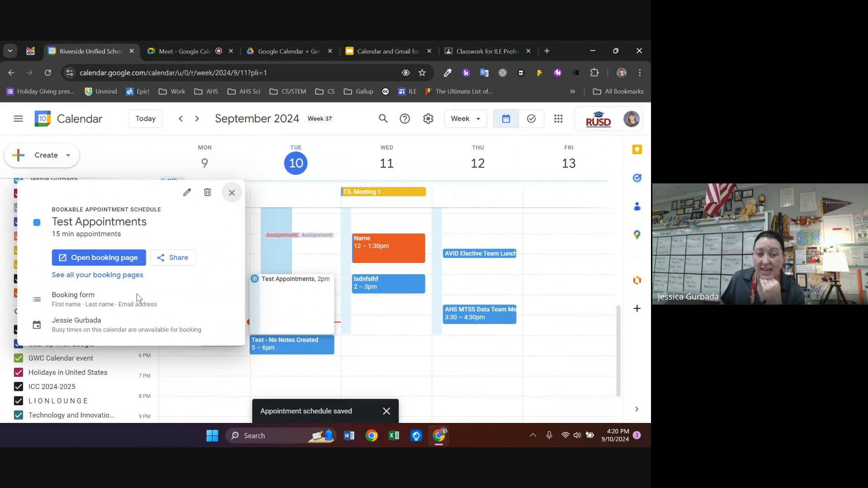
# Open the public booking page in a new tab and browse slots for Sep 12 and Sep 16–19
pyautogui.click(121, 258)
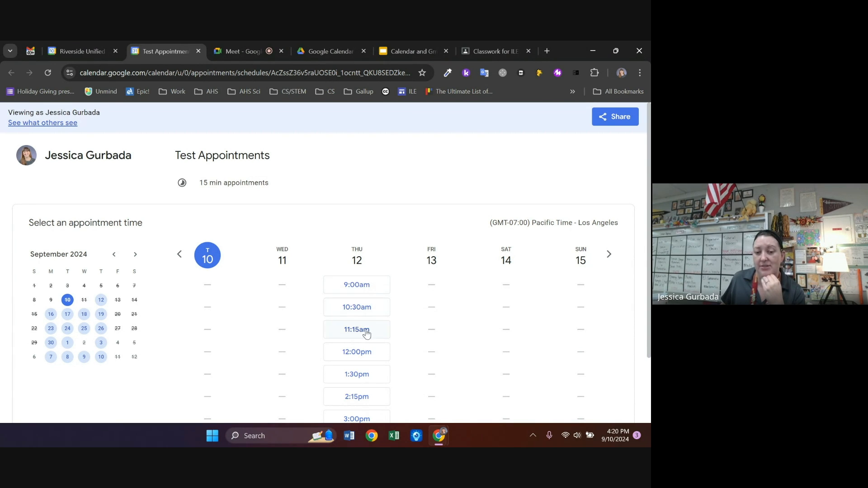
pyautogui.scroll(-2, 372, 350)
pyautogui.scroll(2, 371, 346)
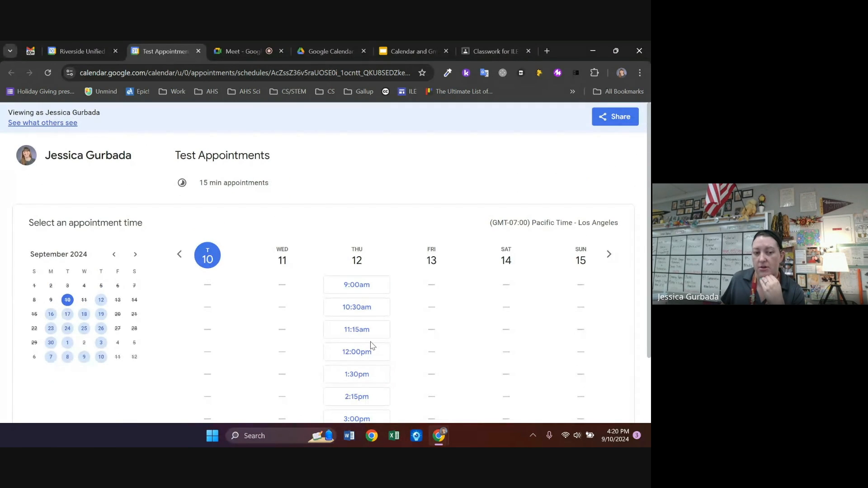
pyautogui.click(101, 302)
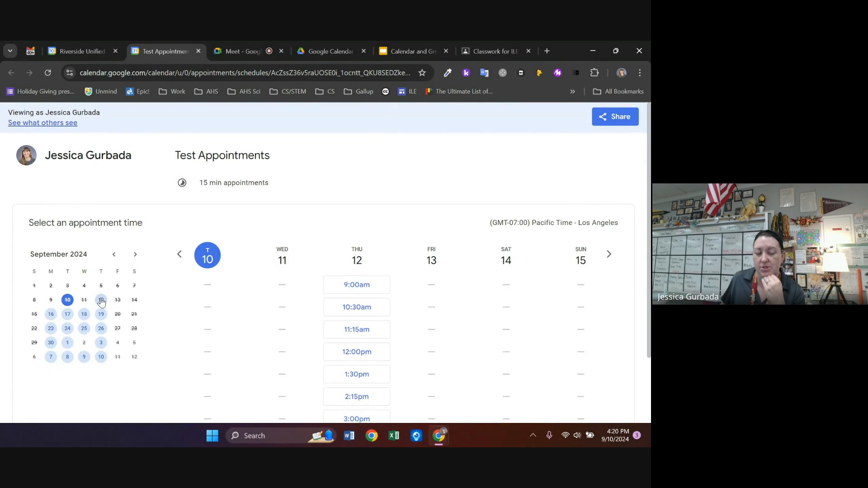
pyautogui.click(50, 315)
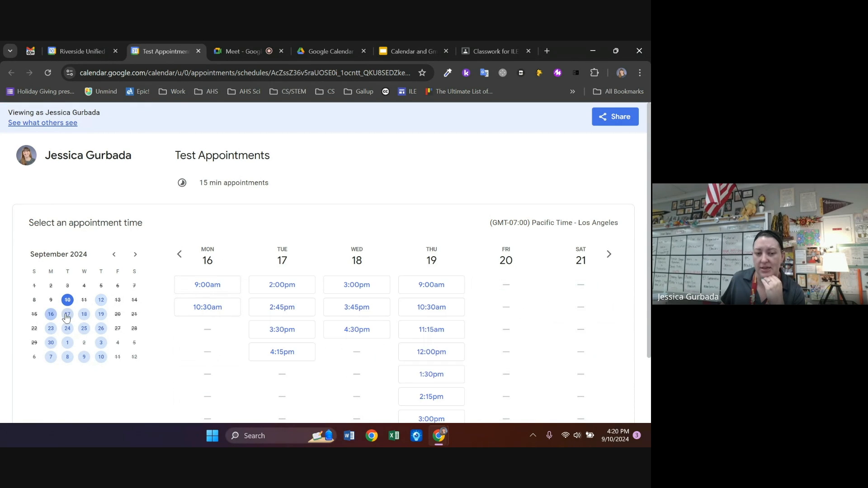
pyautogui.click(67, 314)
pyautogui.click(84, 314)
pyautogui.click(101, 314)
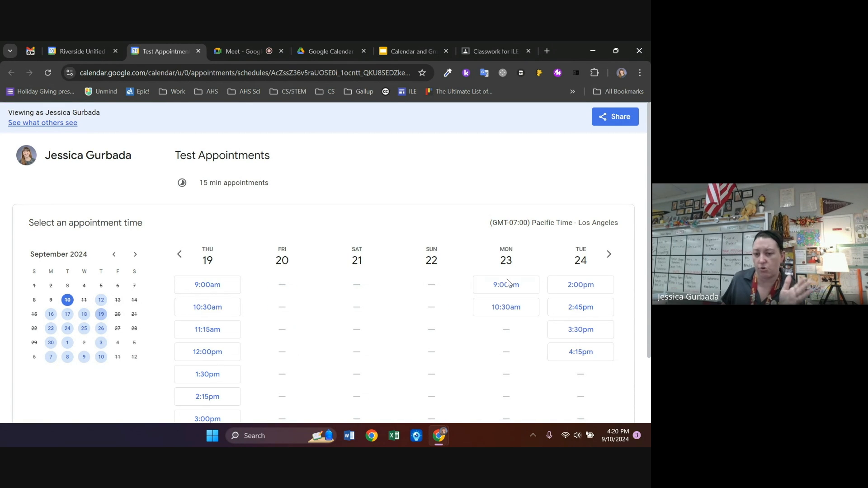
# Page the date picker to November 2024 and back, check Sep 11–12, then return to Calendar
pyautogui.click(132, 255)
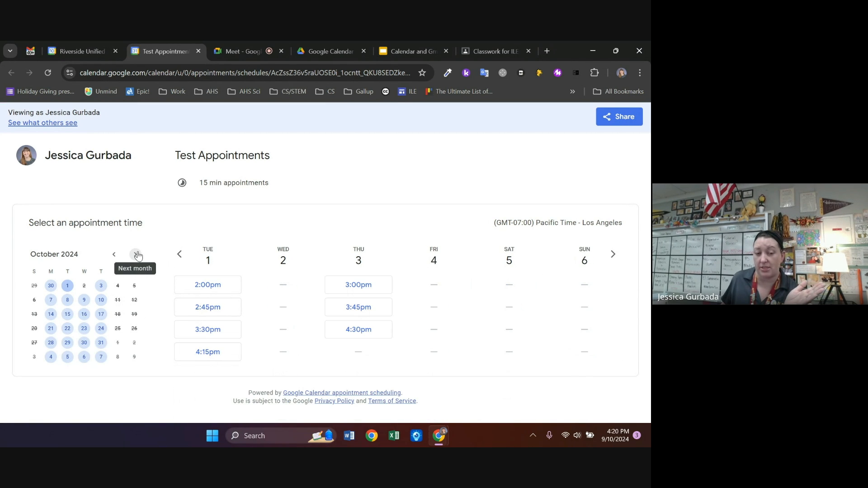
pyautogui.click(135, 255)
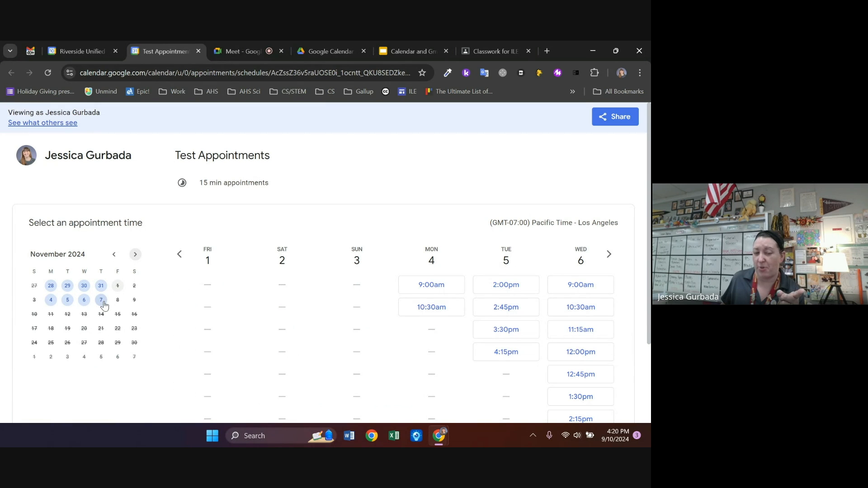
pyautogui.click(114, 255)
pyautogui.click(114, 255)
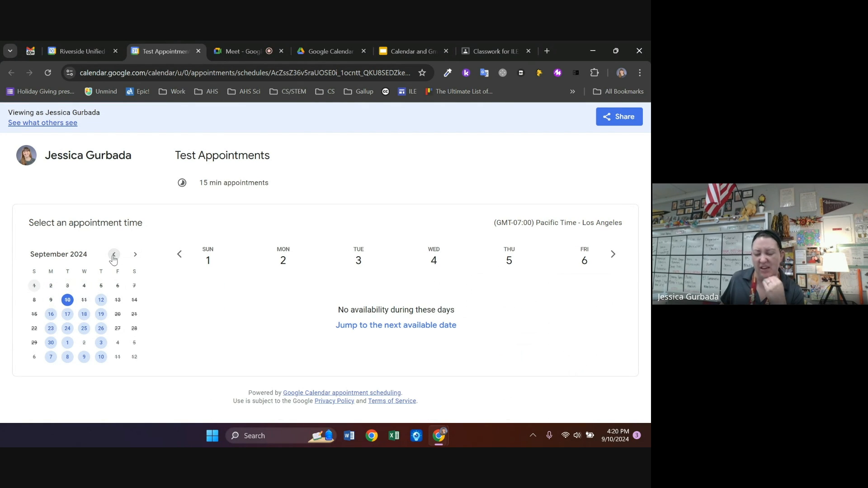
pyautogui.click(87, 303)
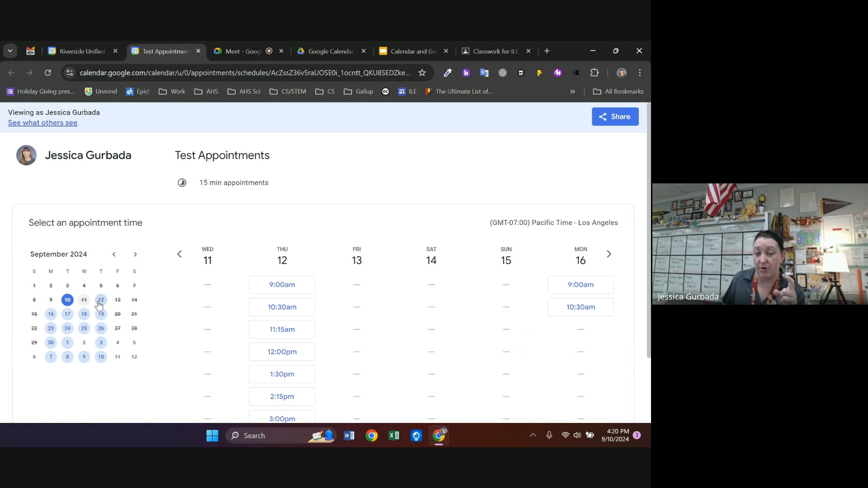
pyautogui.click(100, 301)
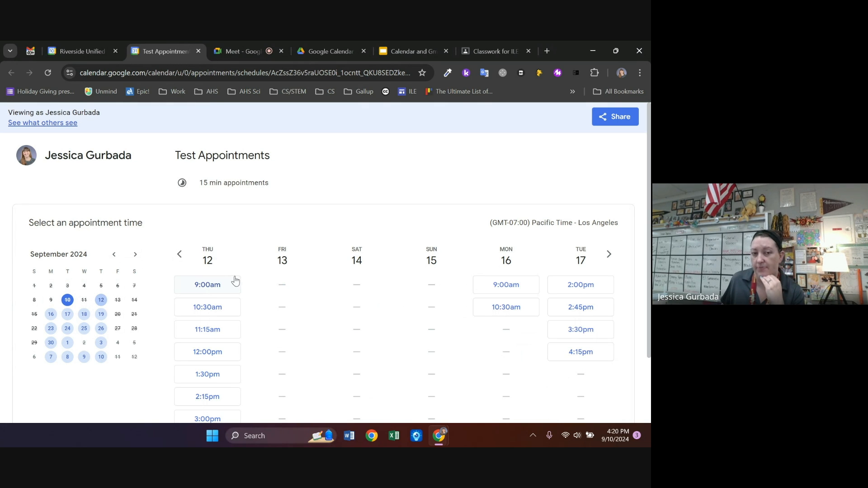
pyautogui.click(90, 49)
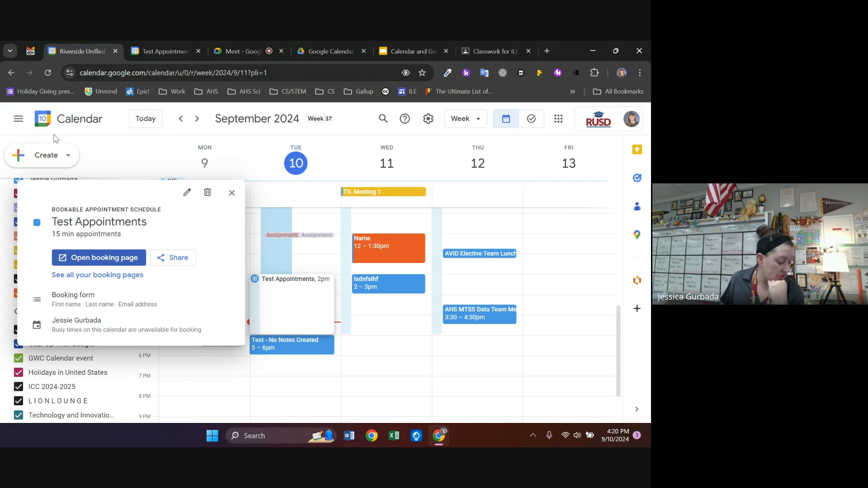
# Copy the Test Appointments booking link and load it in a new browser tab
pyautogui.click(177, 258)
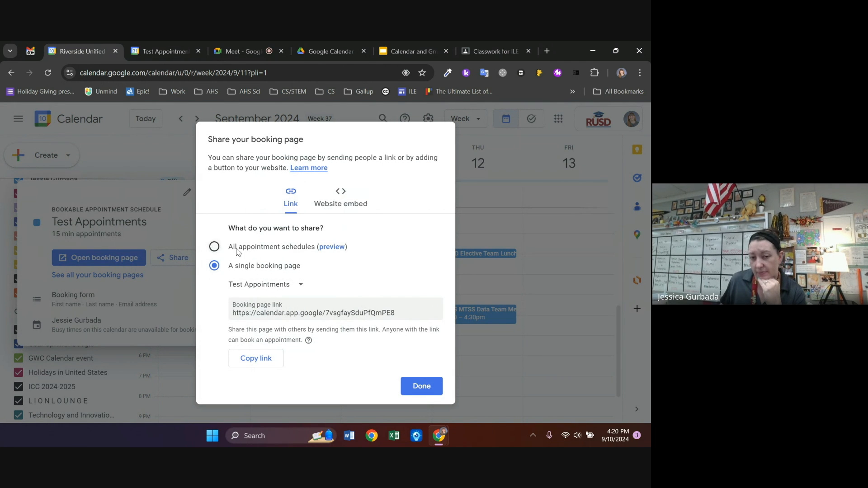
pyautogui.click(253, 360)
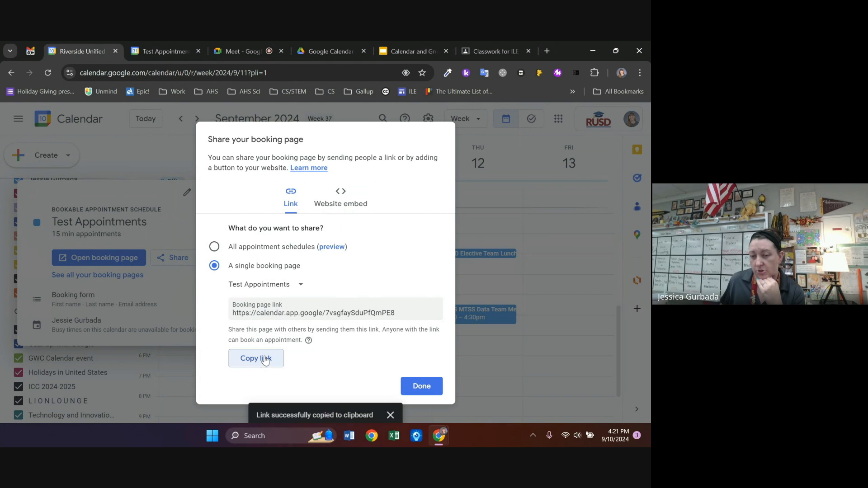
pyautogui.click(547, 51)
pyautogui.hotkey('ctrl', 'v')
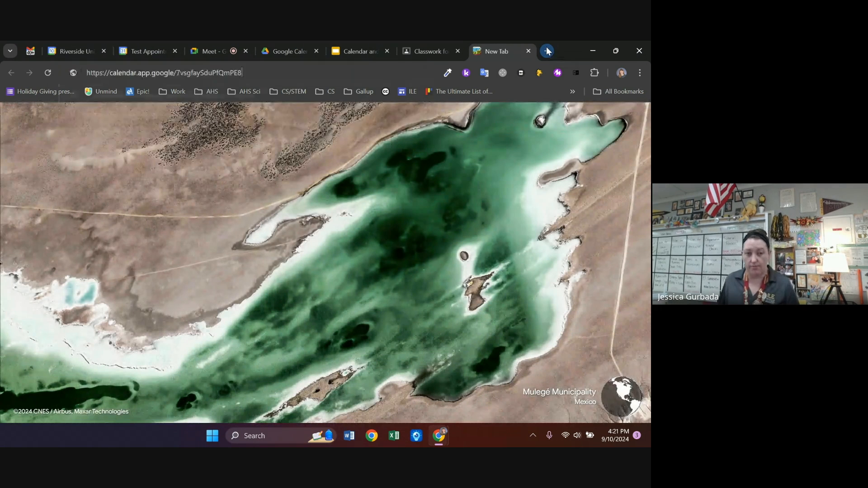
pyautogui.press('Return')
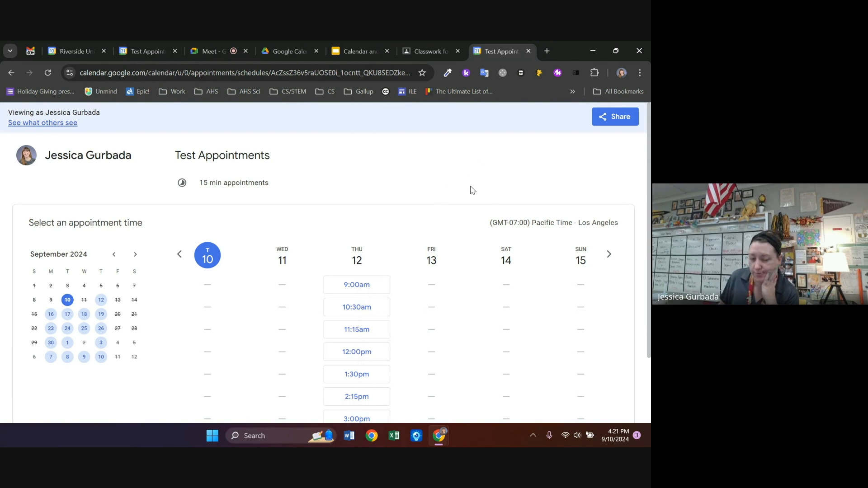
# Close the preview tab, dismiss the share dialog, and switch to the Calendar and Gmail slides
pyautogui.click(532, 48)
pyautogui.click(419, 385)
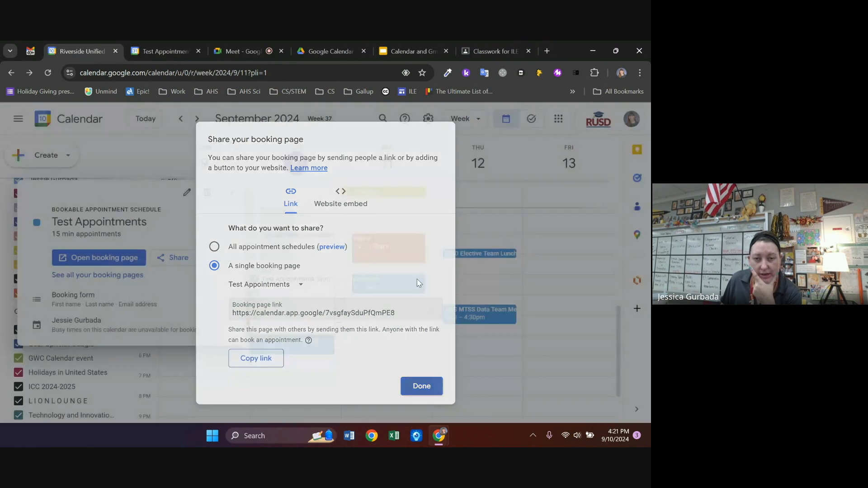
pyautogui.click(405, 51)
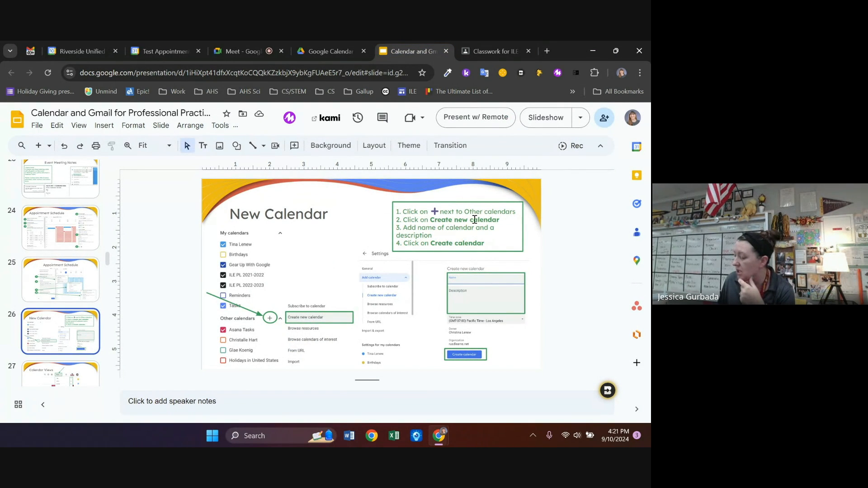
# Show slide 27, Calendar Views, then bring the Test Appointments booking page to the front
pyautogui.scroll(-2, 71, 284)
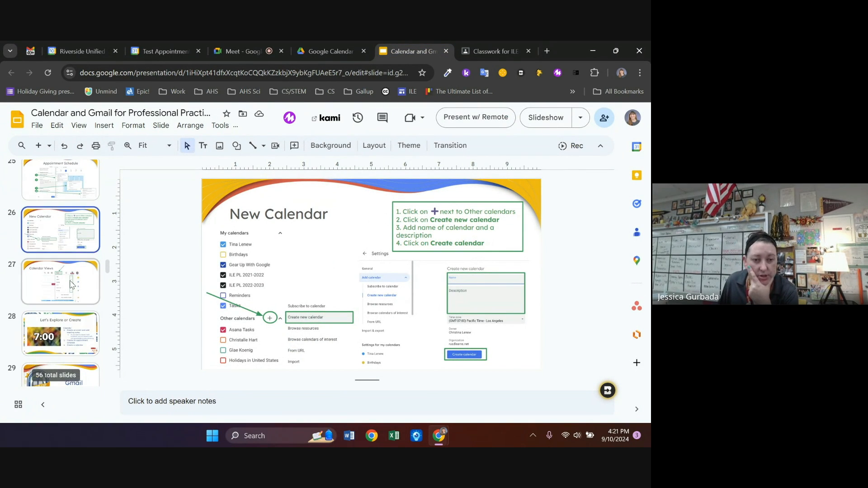
pyautogui.click(71, 285)
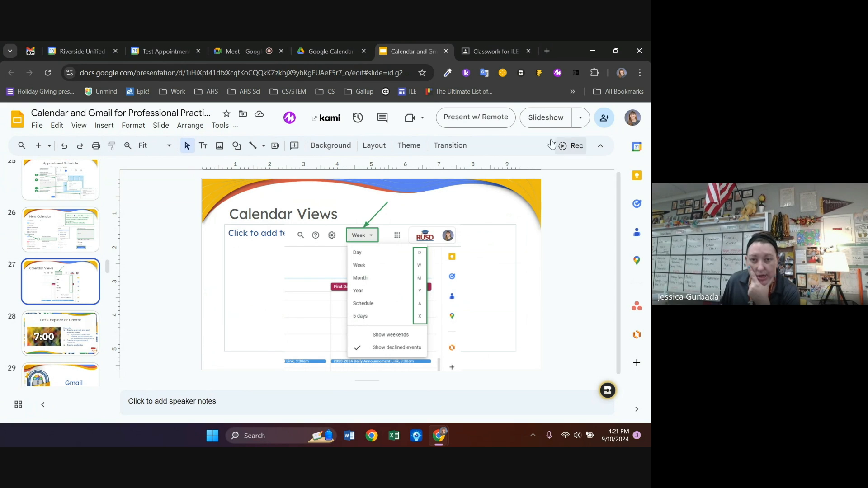
pyautogui.click(151, 52)
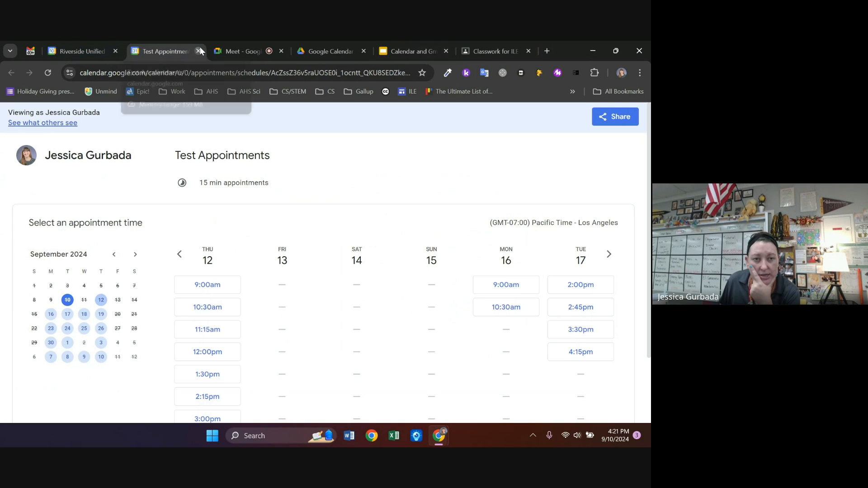
# Close the booking tab and details popup, then switch to Day view and step back to September 10
pyautogui.click(199, 51)
pyautogui.click(98, 50)
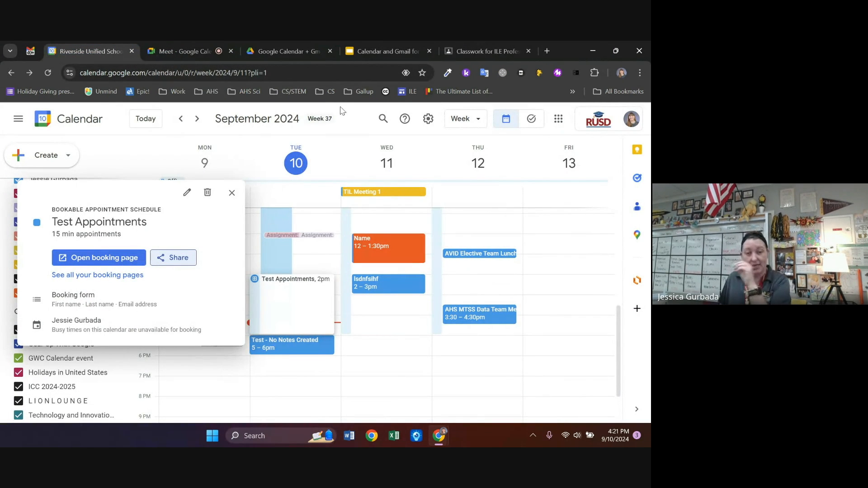
pyautogui.click(232, 193)
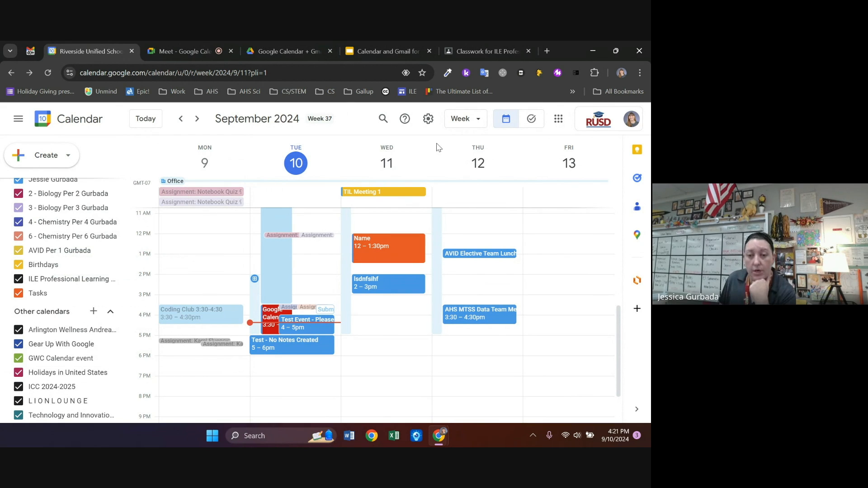
pyautogui.click(481, 122)
pyautogui.click(472, 144)
pyautogui.scroll(5, 407, 303)
pyautogui.scroll(-5, 408, 307)
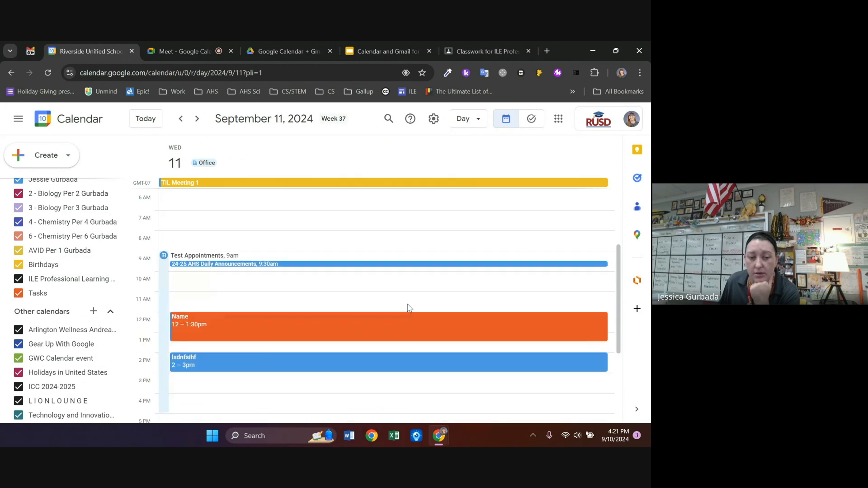
pyautogui.scroll(5, 408, 307)
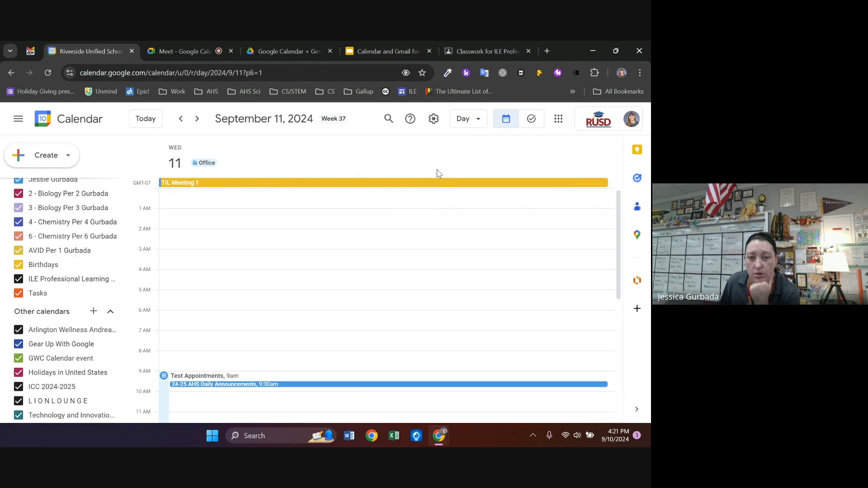
pyautogui.click(180, 119)
pyautogui.scroll(-4, 412, 265)
pyautogui.scroll(2, 412, 265)
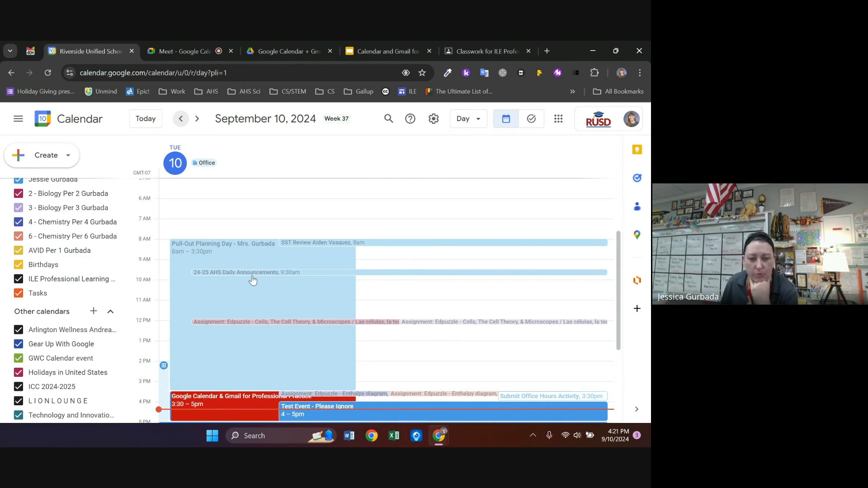
pyautogui.scroll(-2, 304, 261)
pyautogui.scroll(2, 304, 262)
# Cycle through Week, Month, Year, Schedule and 5-day views, ending back in Week view
pyautogui.click(474, 121)
pyautogui.click(470, 165)
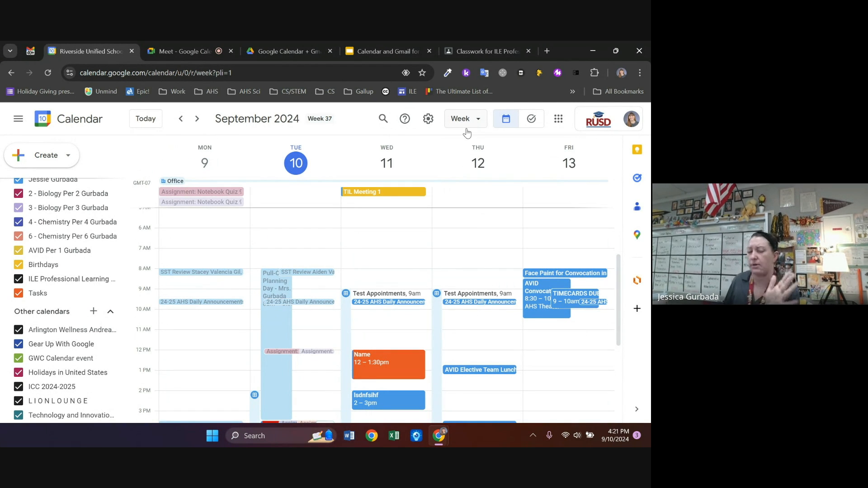
pyautogui.click(466, 128)
pyautogui.click(471, 189)
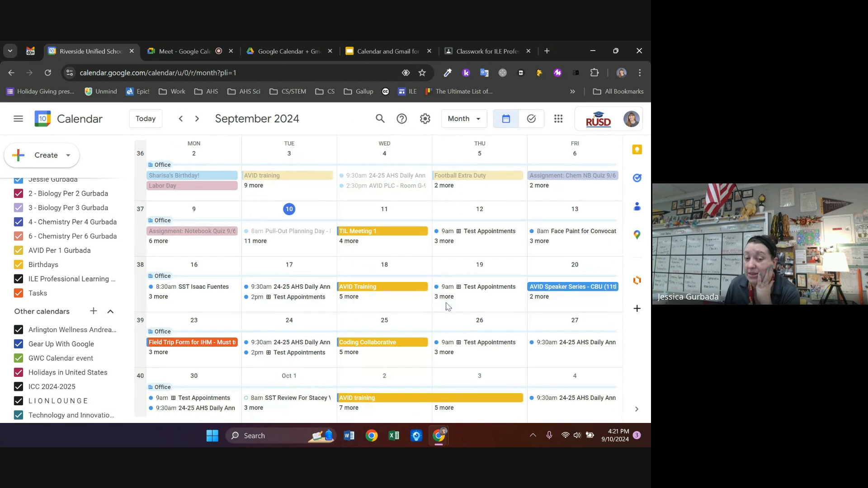
pyautogui.click(466, 119)
pyautogui.click(476, 206)
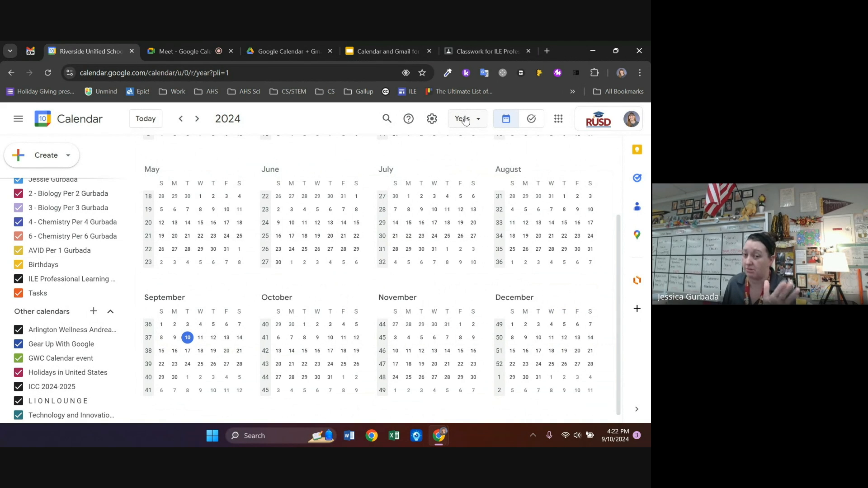
pyautogui.click(465, 119)
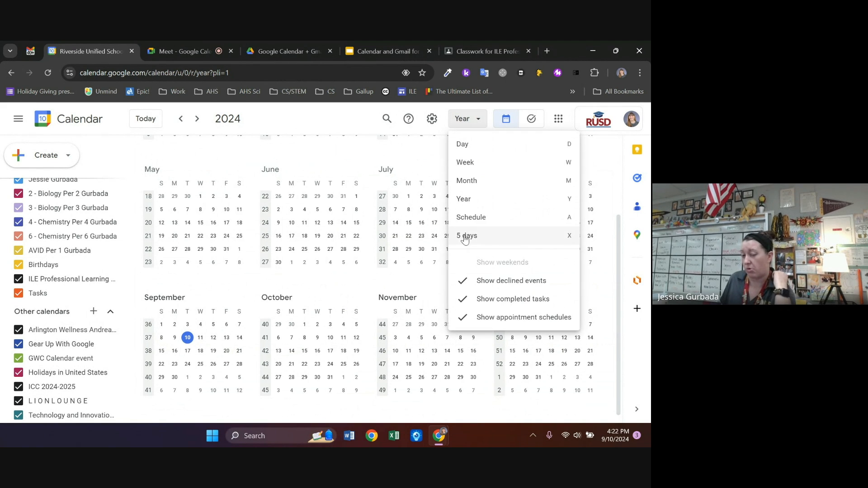
pyautogui.click(465, 217)
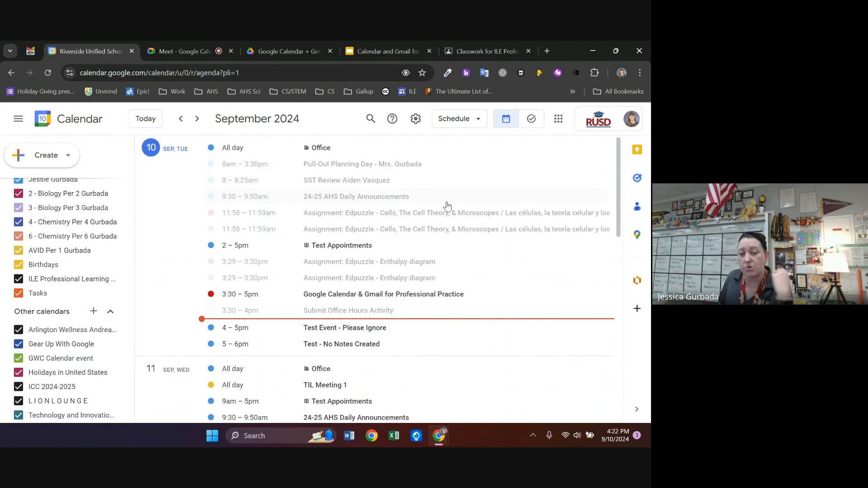
pyautogui.click(467, 128)
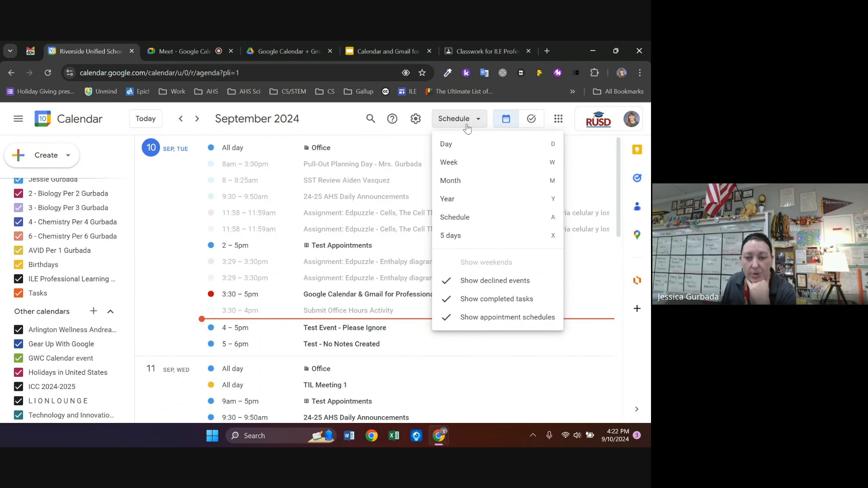
pyautogui.click(471, 235)
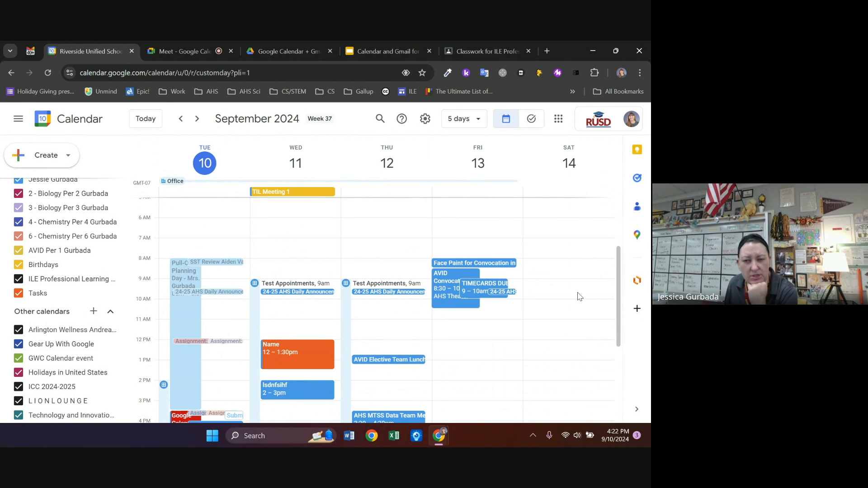
pyautogui.click(463, 122)
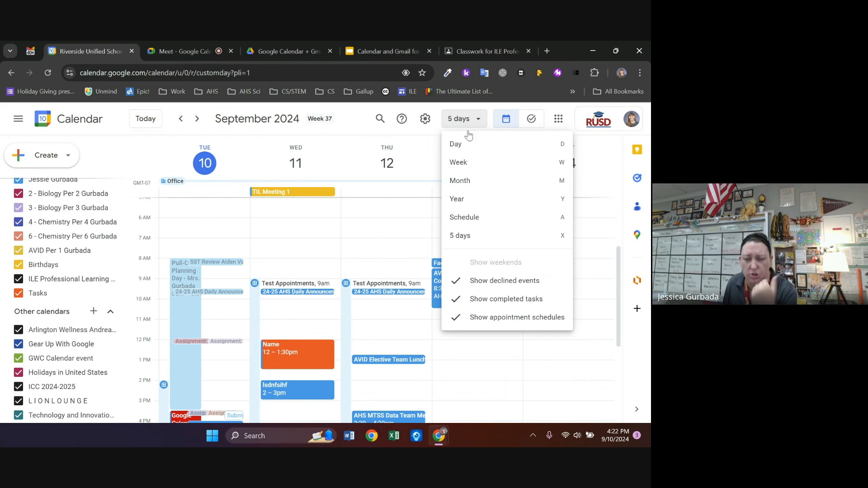
pyautogui.click(469, 173)
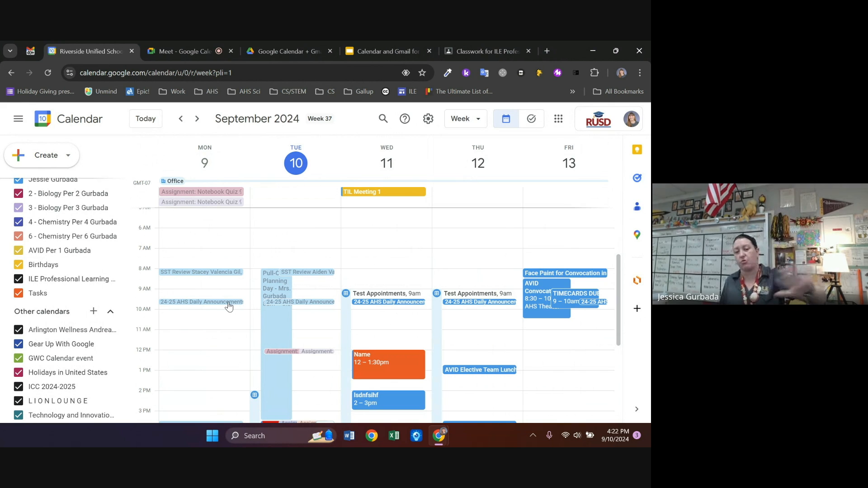
pyautogui.scroll(-2, 296, 301)
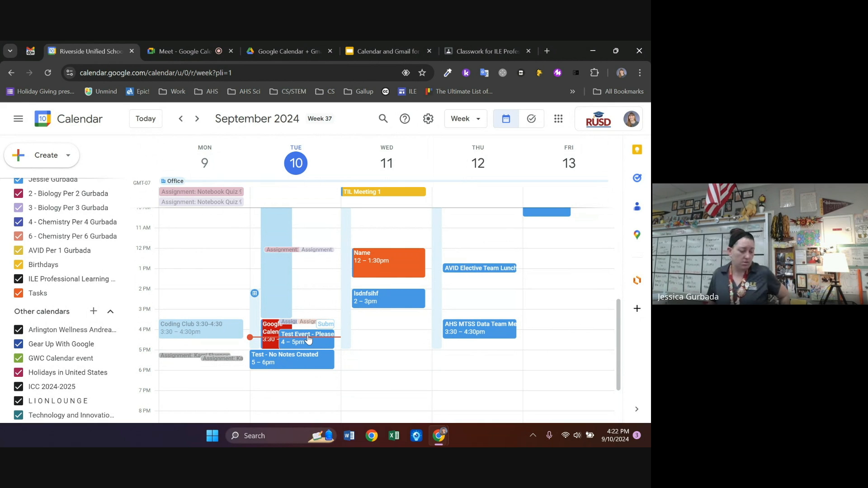
# Step the slide deck through slides 29, 30 and 31 (Gmail Search), then bring up Gmail
pyautogui.click(379, 51)
pyautogui.click(61, 376)
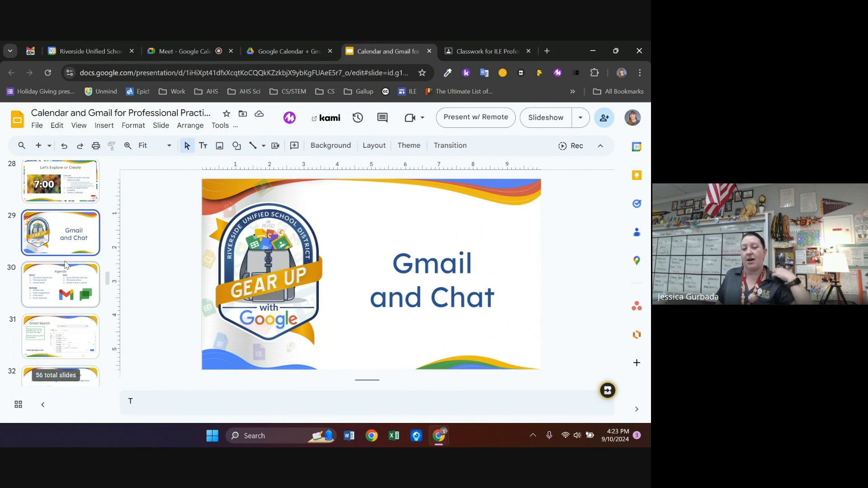
pyautogui.click(50, 289)
pyautogui.scroll(-3, 41, 262)
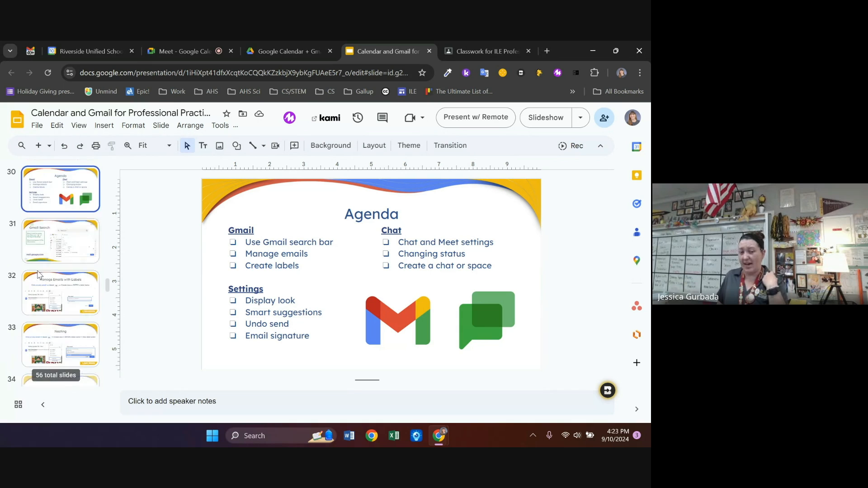
pyautogui.click(47, 251)
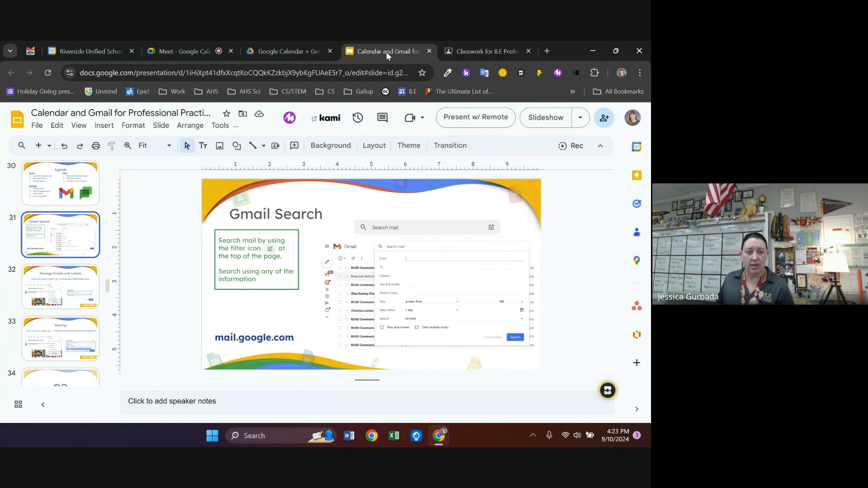
pyautogui.click(27, 49)
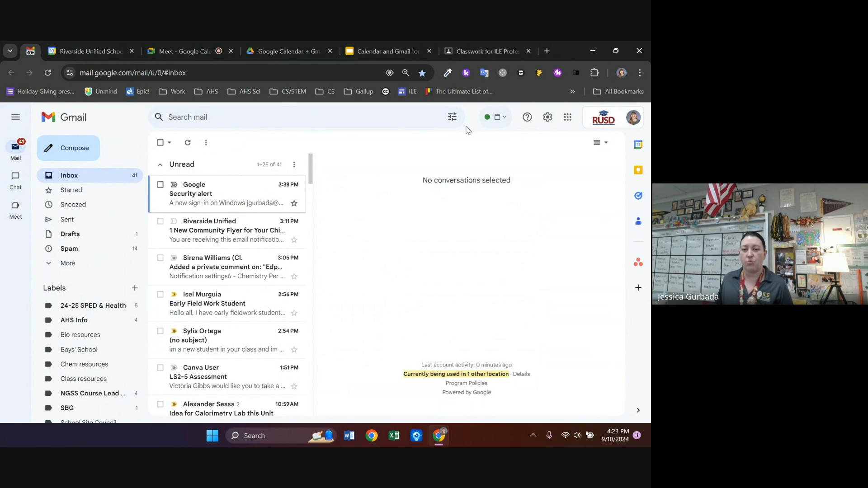
# Run an advanced Gmail search for mail from the colleague's e-mail address
pyautogui.click(451, 118)
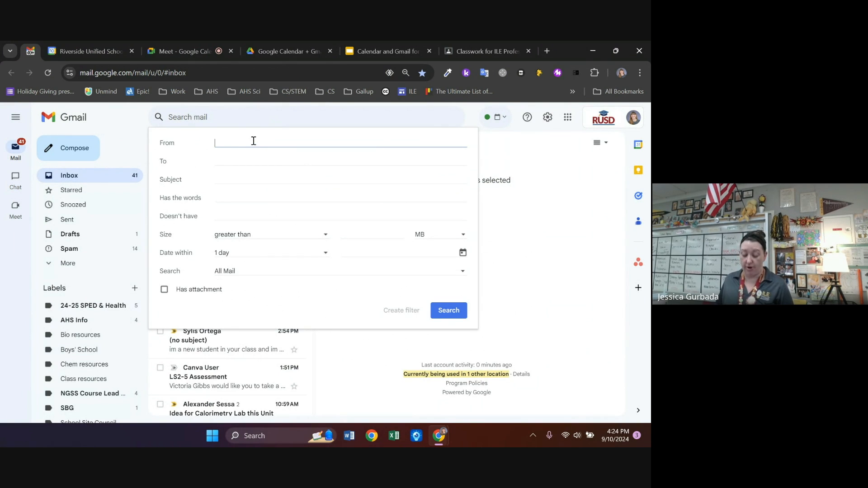
pyautogui.press('Return')
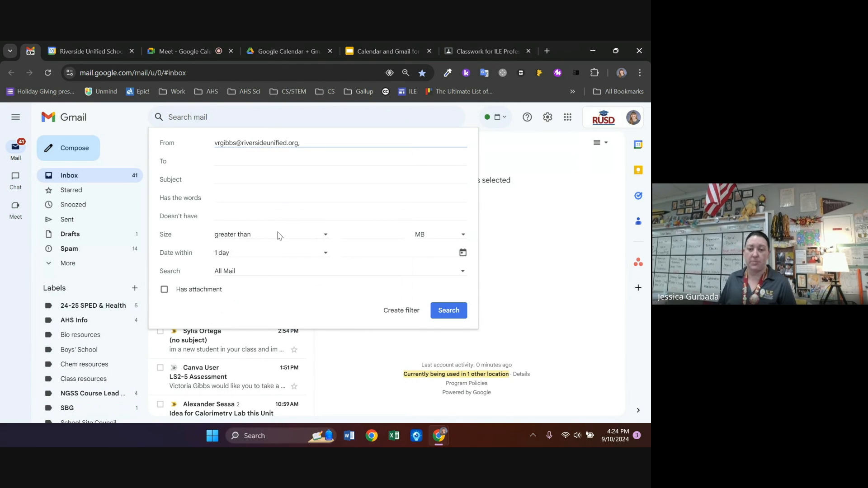
pyautogui.click(449, 310)
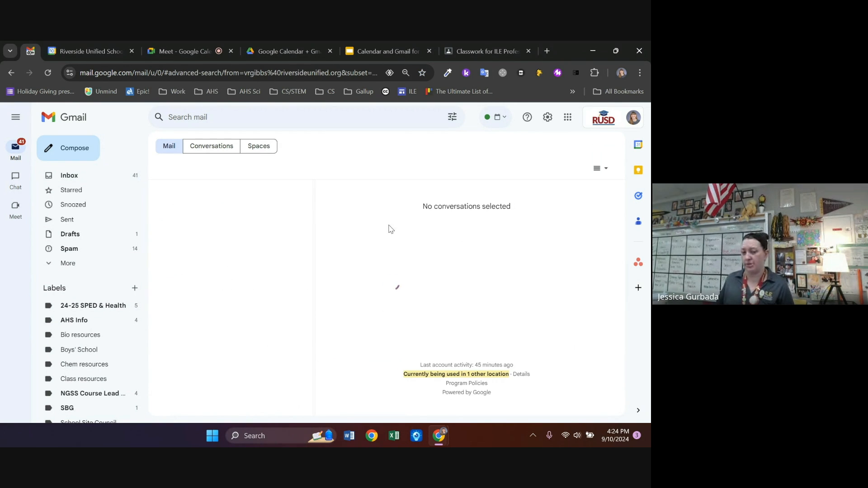
pyautogui.scroll(-6, 228, 291)
pyautogui.scroll(2, 226, 289)
pyautogui.scroll(4, 226, 290)
# Limit the sender search to within 2 months, then clear it and return to the Inbox
pyautogui.click(452, 117)
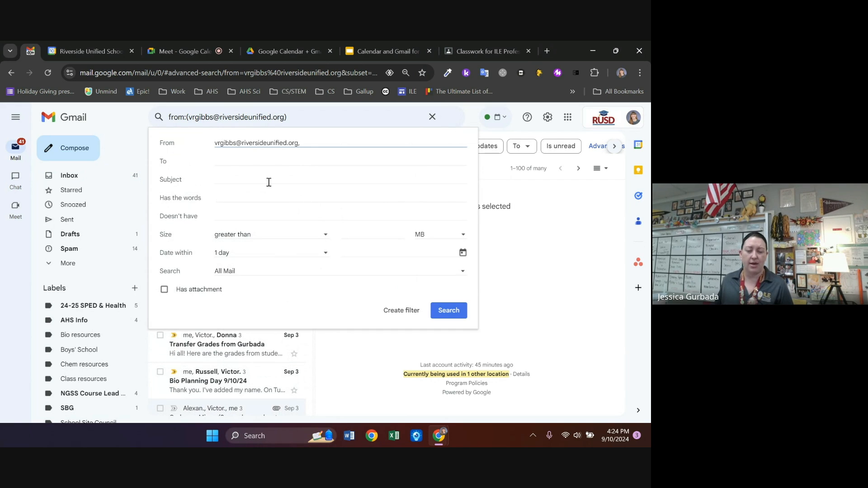
pyautogui.click(243, 199)
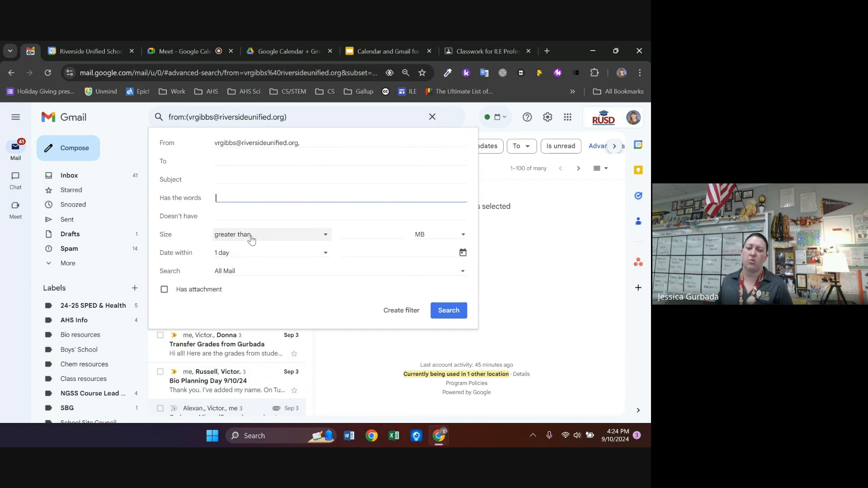
pyautogui.click(249, 252)
pyautogui.click(250, 330)
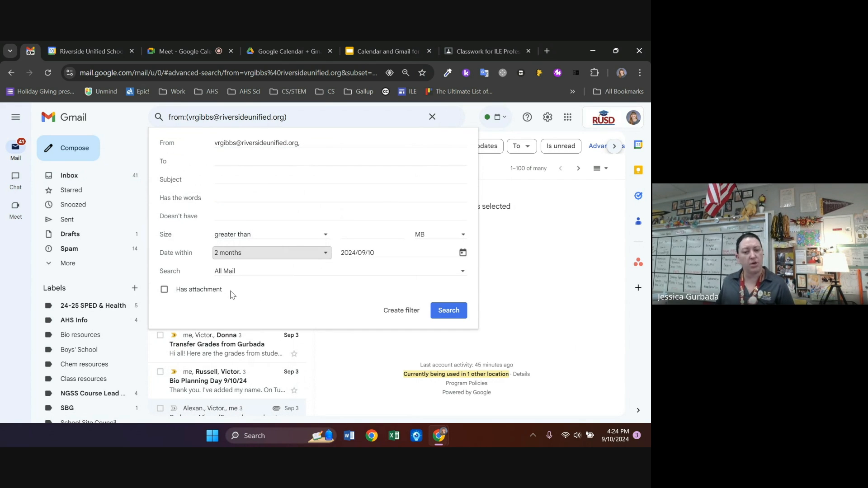
pyautogui.click(455, 314)
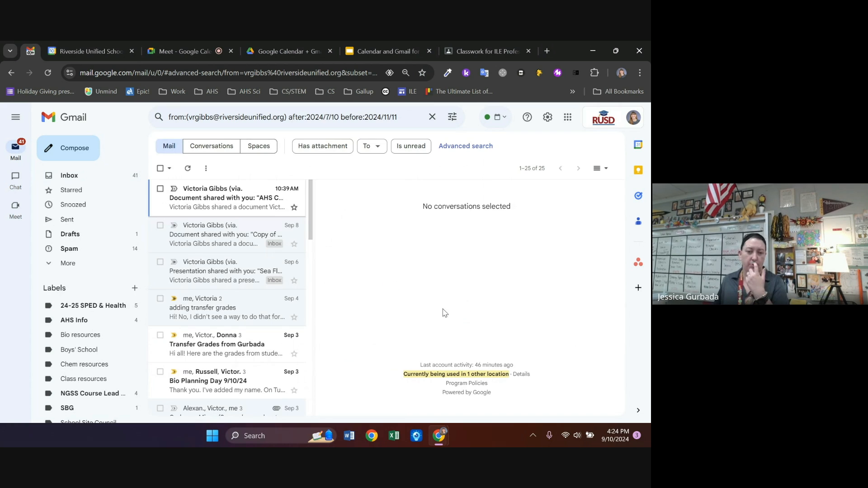
pyautogui.scroll(-3, 278, 289)
pyautogui.scroll(3, 278, 290)
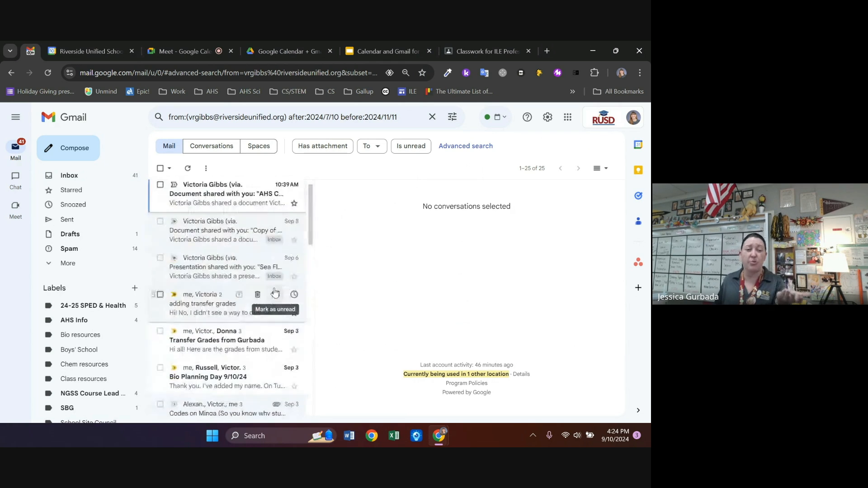
pyautogui.click(433, 117)
pyautogui.moveTo(16, 179)
pyautogui.click(101, 175)
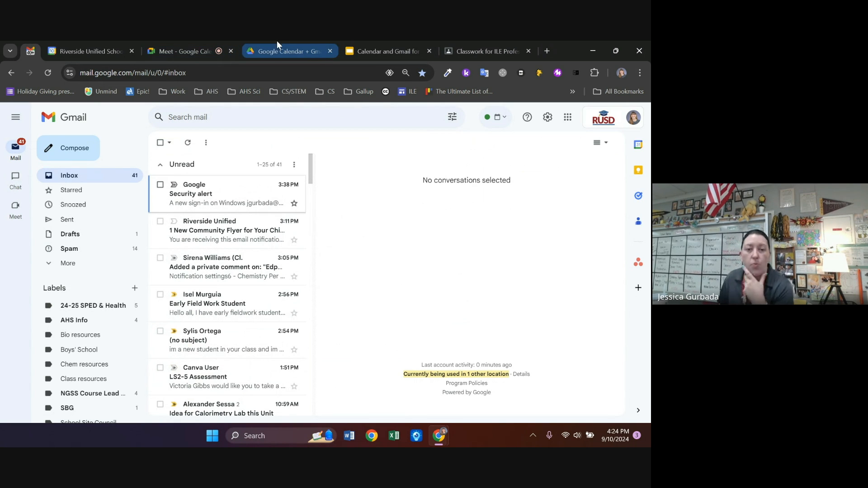
# Show slide 32, Manage Emails with Labels, close the school calendar tab, and return to Gmail
pyautogui.click(362, 50)
pyautogui.click(75, 283)
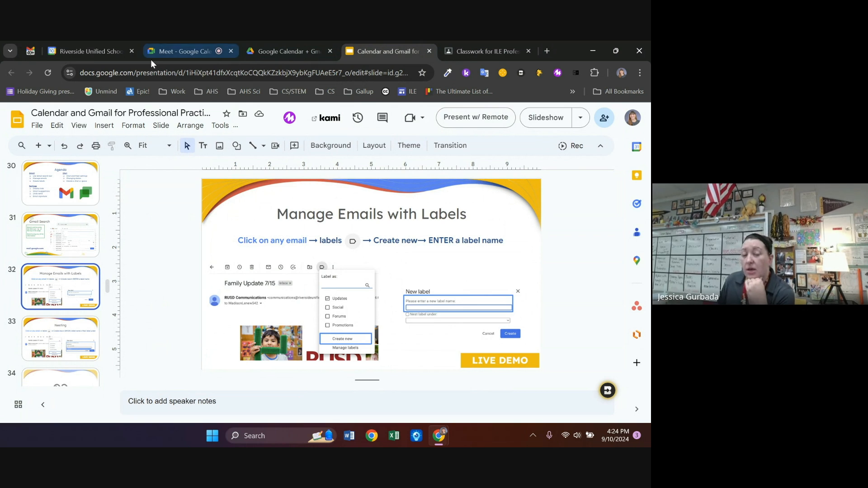
pyautogui.click(91, 50)
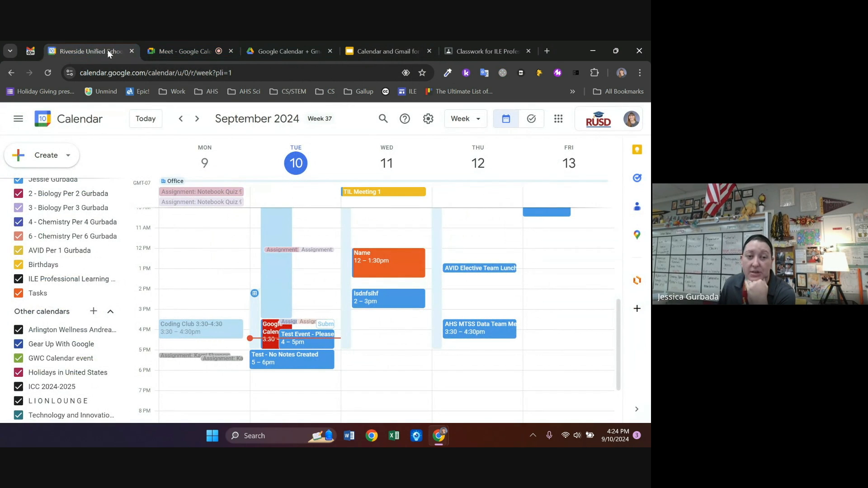
pyautogui.click(132, 51)
pyautogui.click(30, 51)
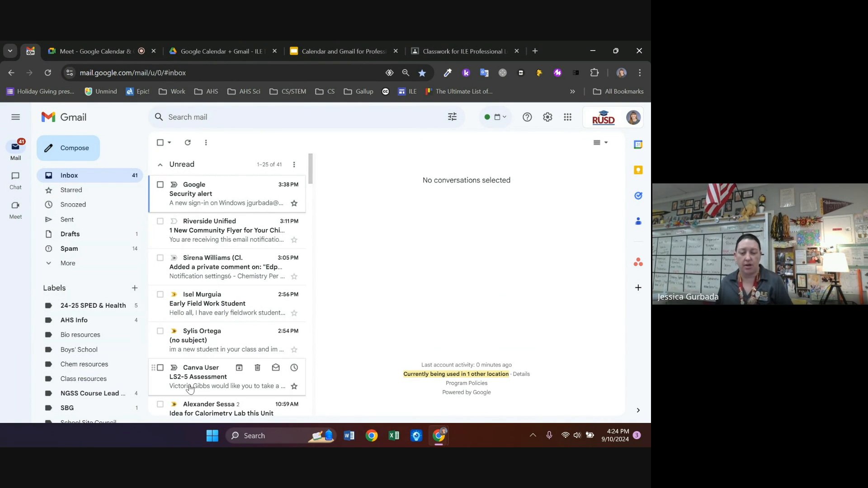
# Open the LS2-5 Assessment email, drag it toward AHS Info, mark it unread, and reopen it
pyautogui.click(222, 382)
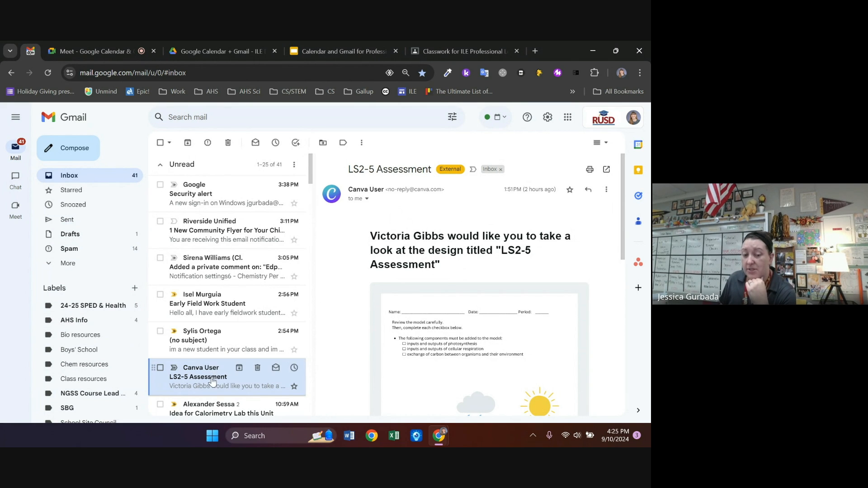
pyautogui.moveTo(197, 368); pyautogui.dragTo(68, 322)
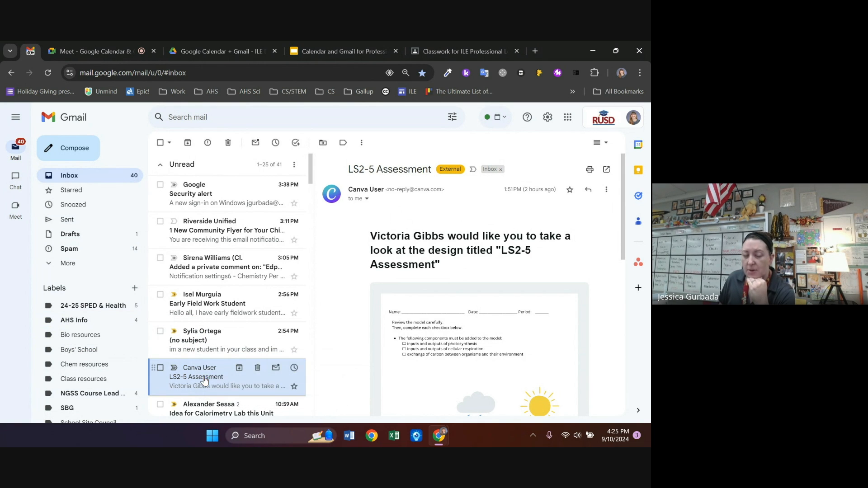
pyautogui.click(276, 371)
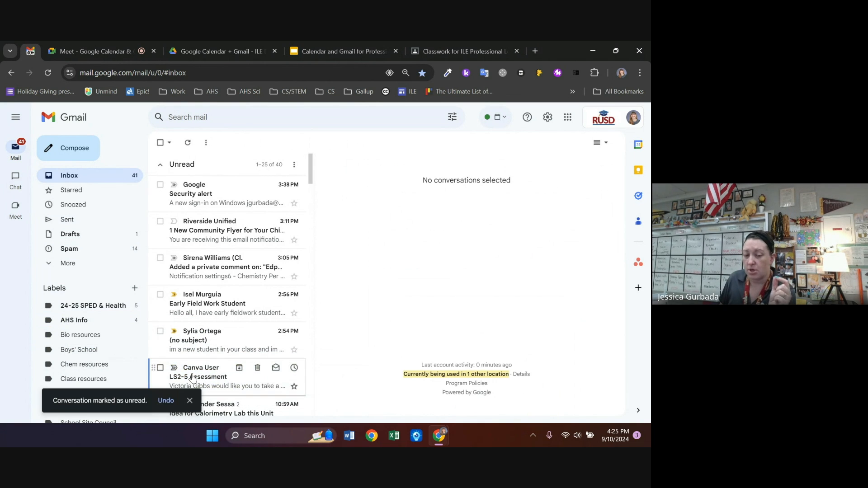
pyautogui.click(267, 375)
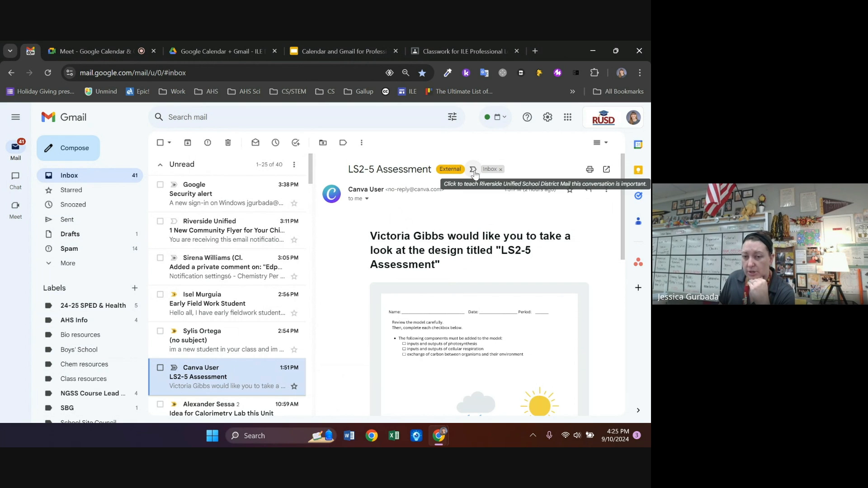
# Tick the AHS Info and SBG labels for the LS2-5 Assessment email and apply them
pyautogui.click(344, 145)
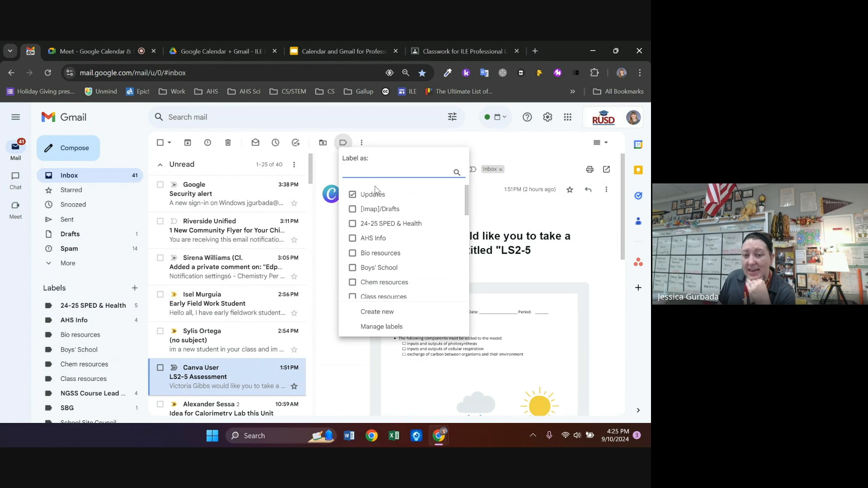
pyautogui.click(368, 238)
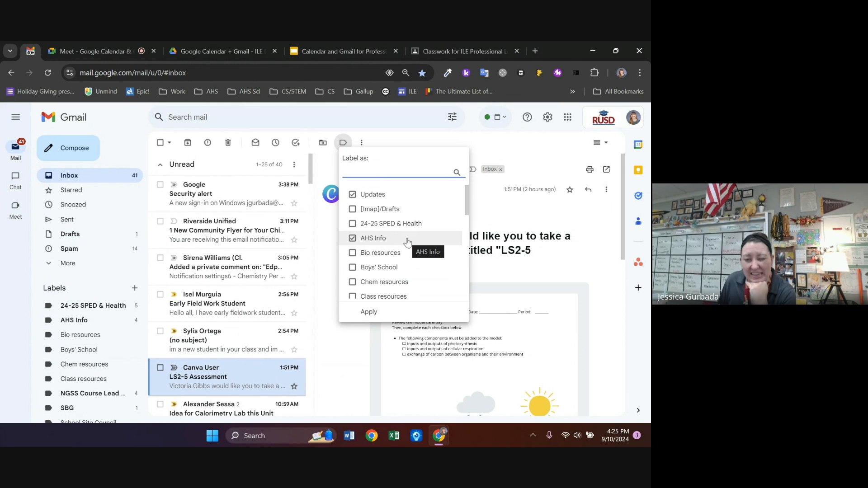
pyautogui.scroll(-3, 407, 241)
pyautogui.scroll(-2, 407, 243)
pyautogui.scroll(2, 371, 240)
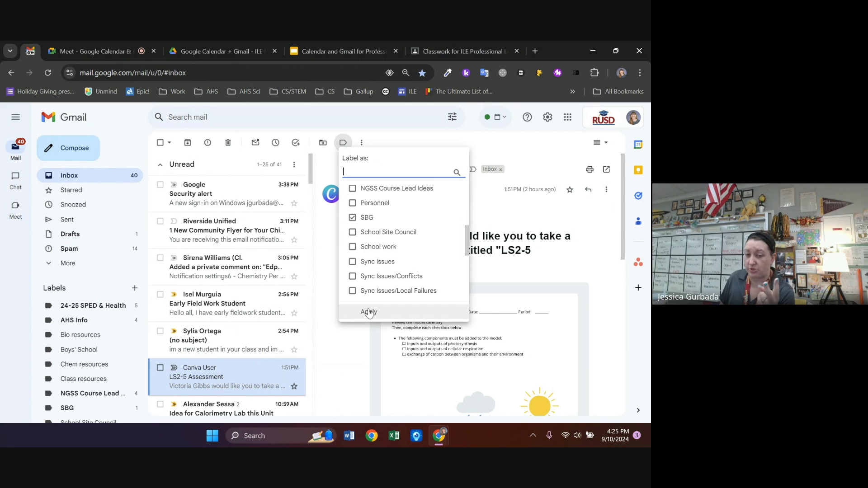
pyautogui.scroll(5, 362, 298)
pyautogui.click(354, 240)
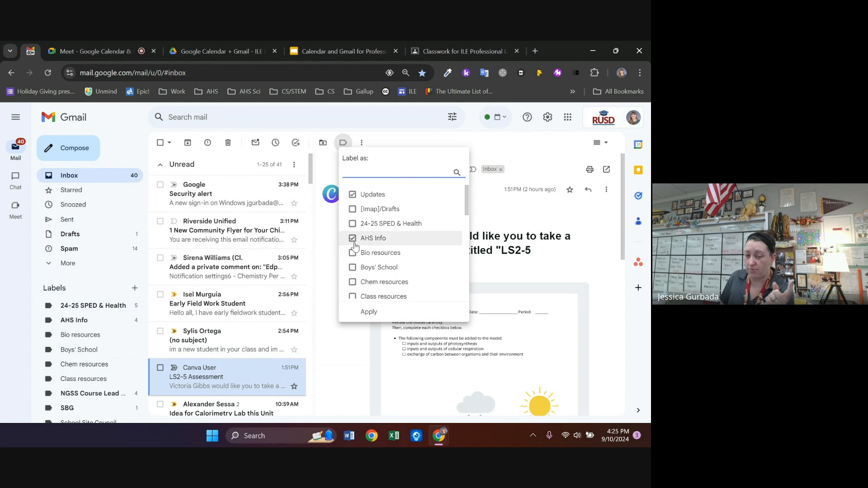
pyautogui.click(369, 312)
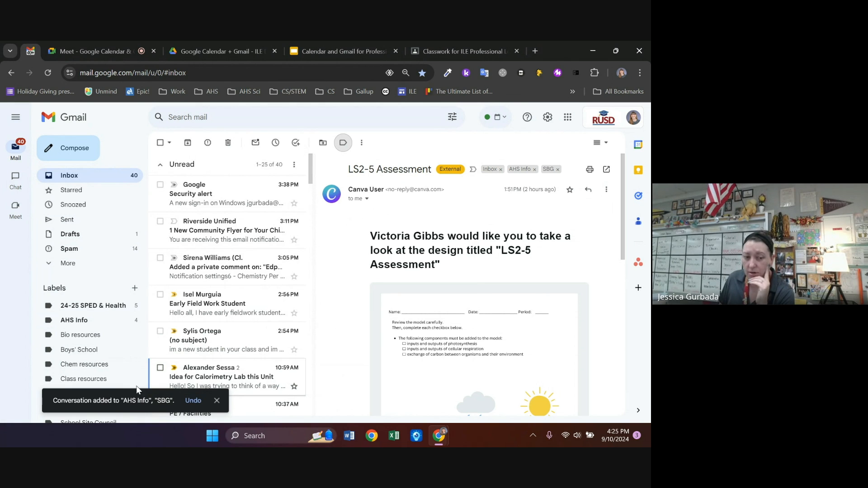
pyautogui.click(93, 320)
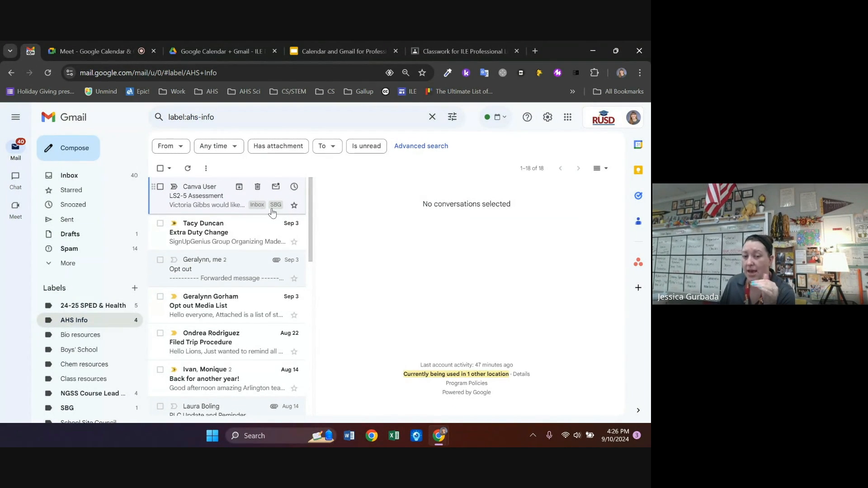
pyautogui.click(72, 408)
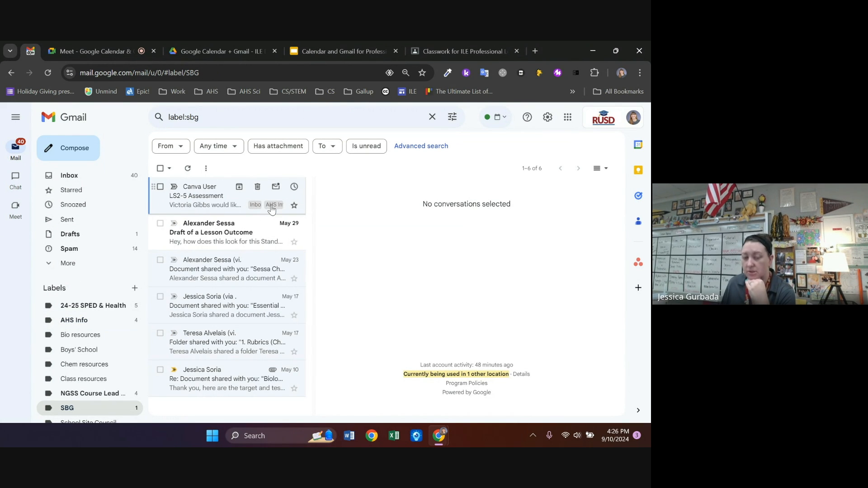
pyautogui.click(88, 182)
pyautogui.scroll(-20, 212, 252)
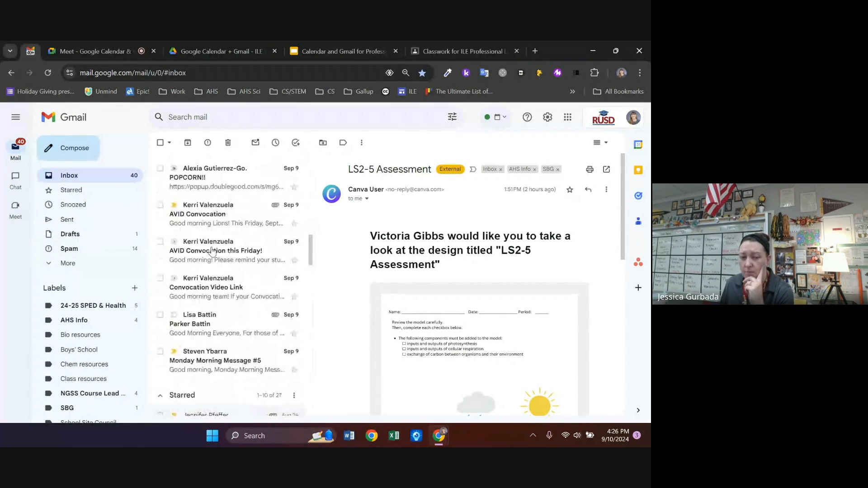
pyautogui.scroll(-9, 224, 252)
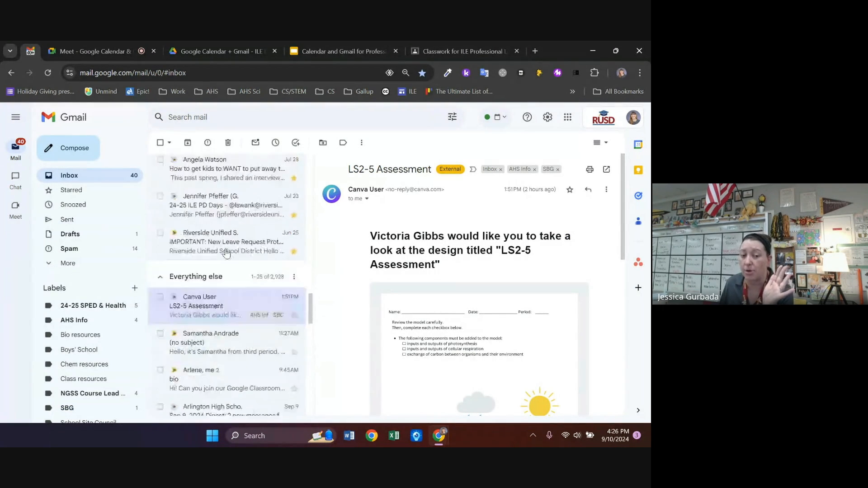
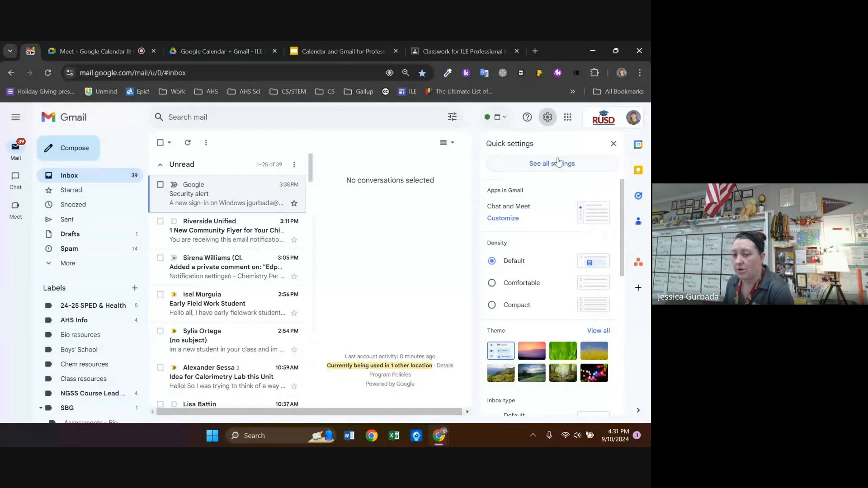
# Open Gmail's full General settings and keep the send cancellation period at 30 seconds
pyautogui.click(559, 169)
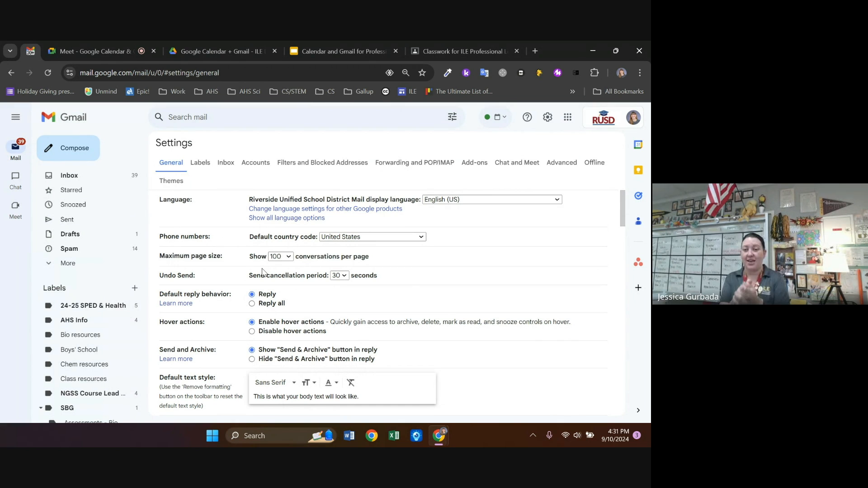
pyautogui.click(63, 117)
pyautogui.click(548, 117)
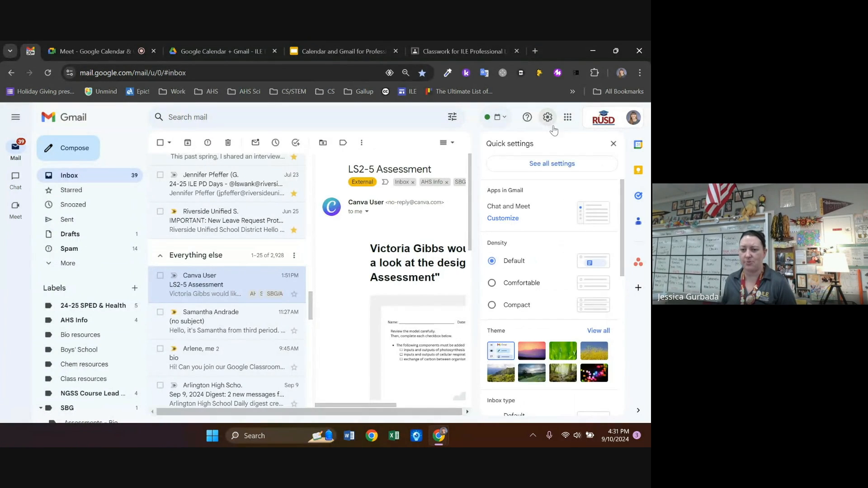
pyautogui.click(560, 165)
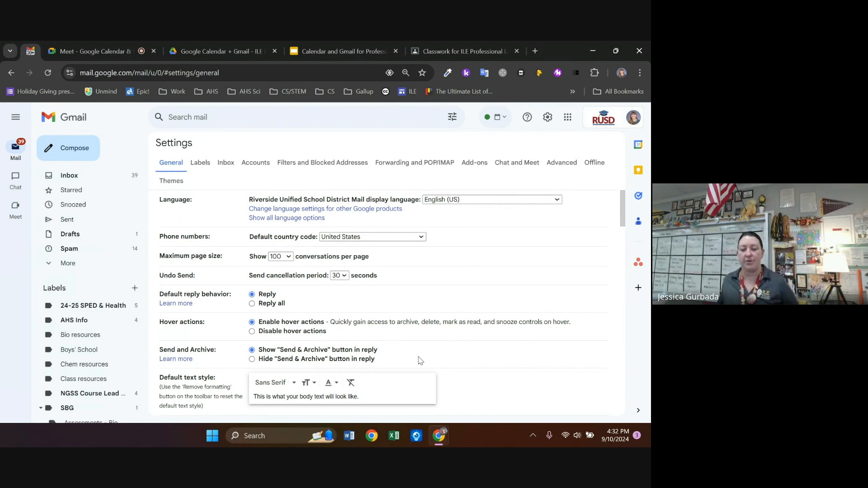
pyautogui.click(339, 276)
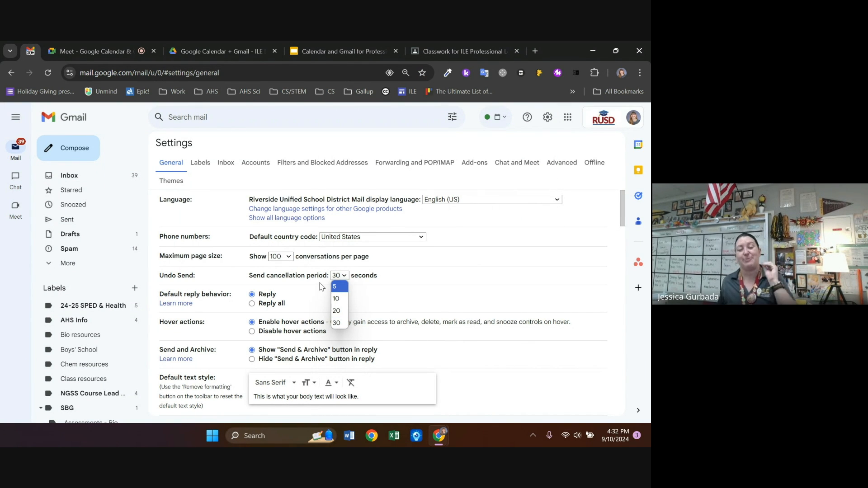
pyautogui.click(341, 323)
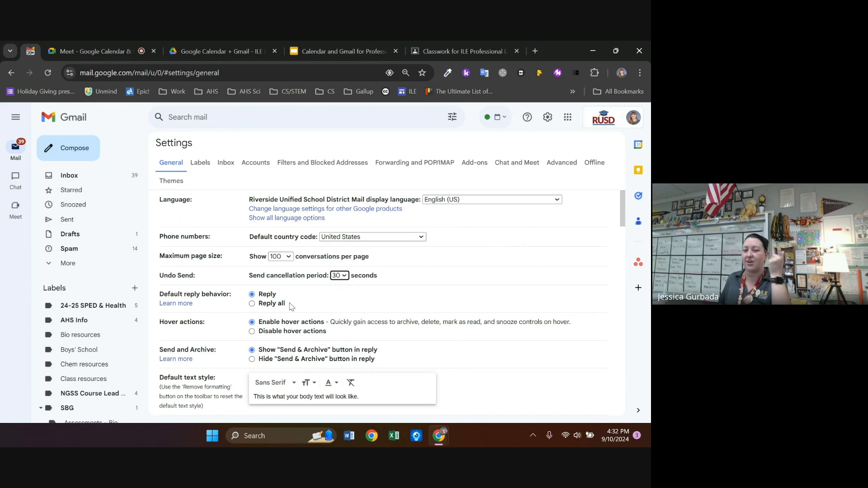
# Send a message titled 'test email', undo the send, and discard the reopened draft
pyautogui.click(71, 154)
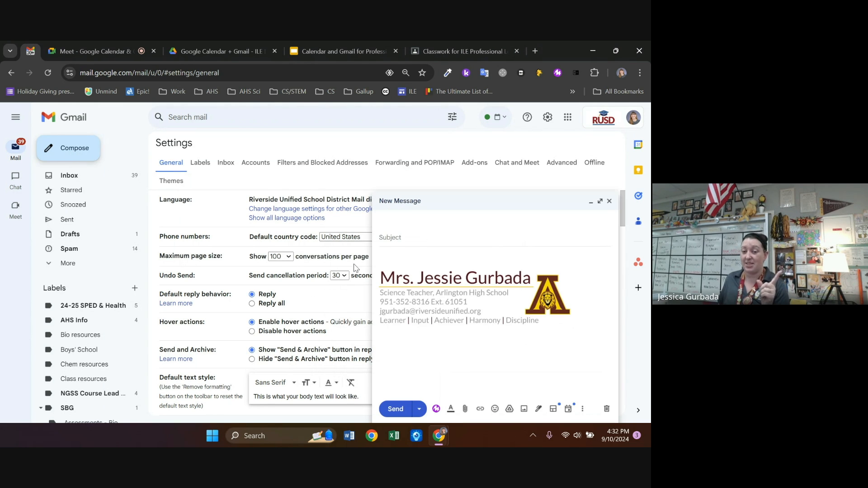
pyautogui.click(422, 249)
pyautogui.write('te')
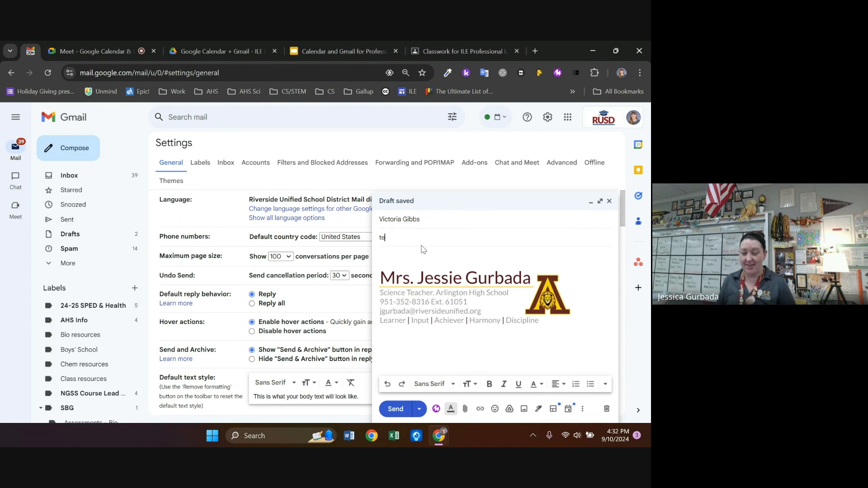
pyautogui.write('st email')
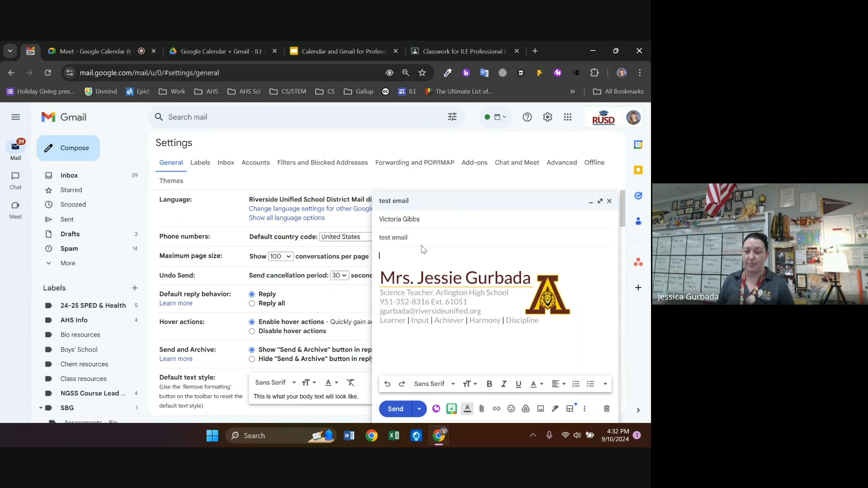
pyautogui.click(395, 409)
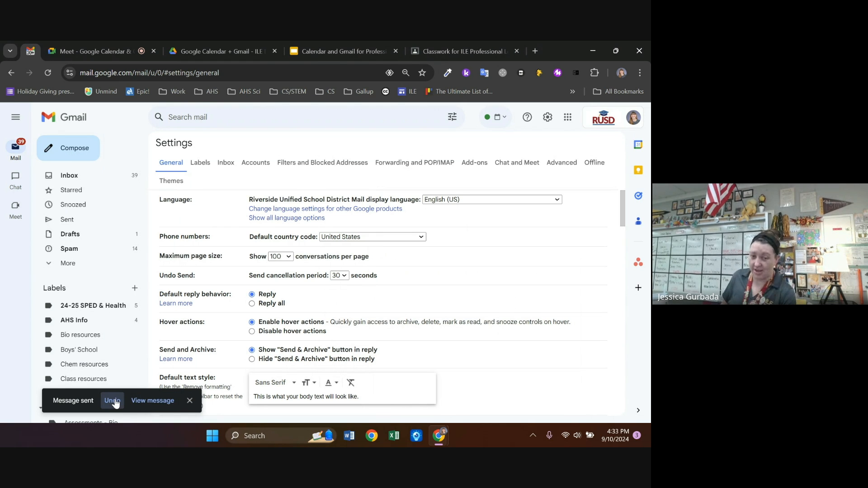
pyautogui.click(113, 401)
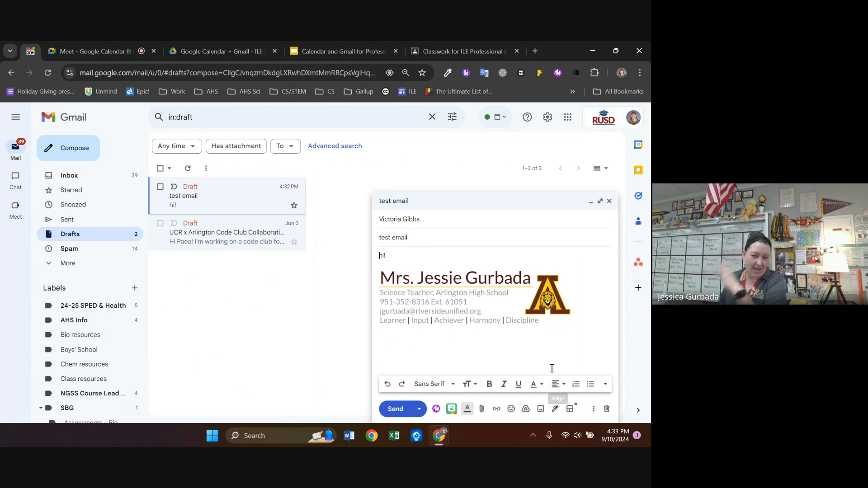
pyautogui.click(606, 409)
pyautogui.moveTo(39, 173)
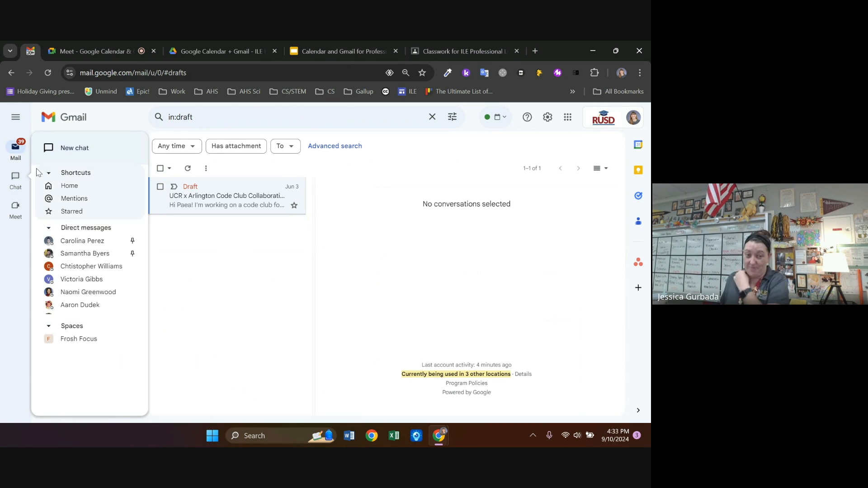
# Reopen General settings, confirm the 30-second send cancellation period, and review the settings below
pyautogui.click(548, 117)
pyautogui.click(564, 166)
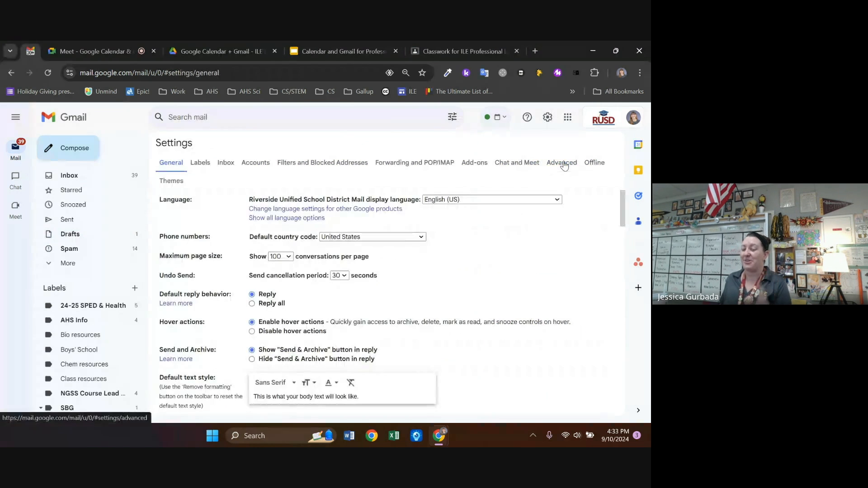
pyautogui.click(347, 277)
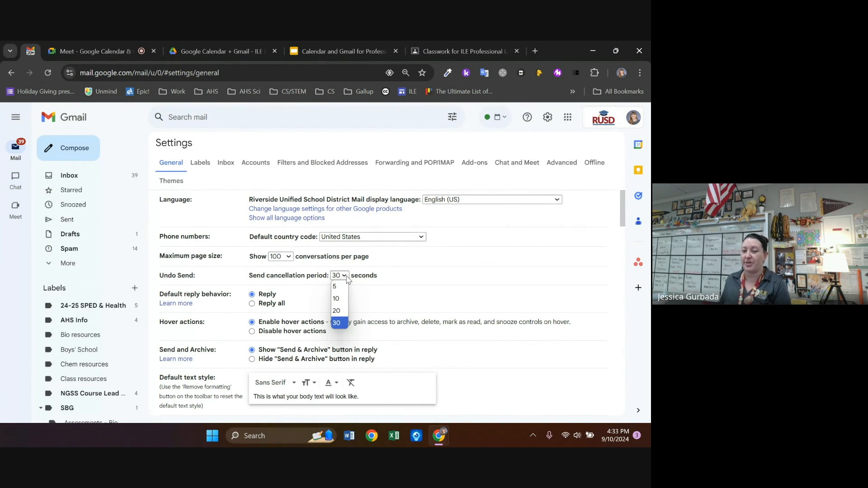
pyautogui.click(408, 283)
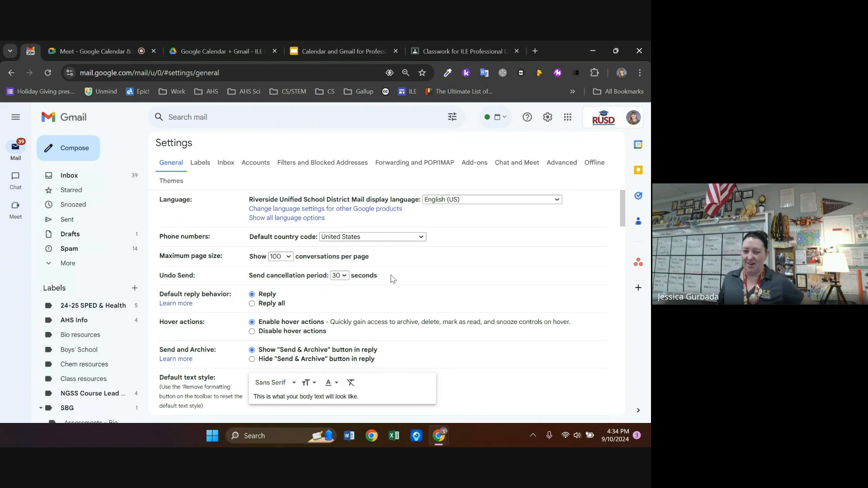
pyautogui.scroll(-1, 416, 279)
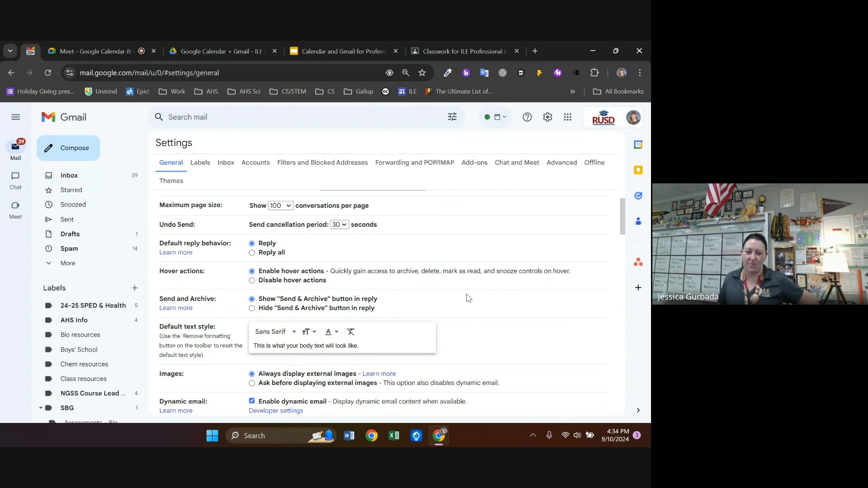
pyautogui.scroll(-1, 351, 311)
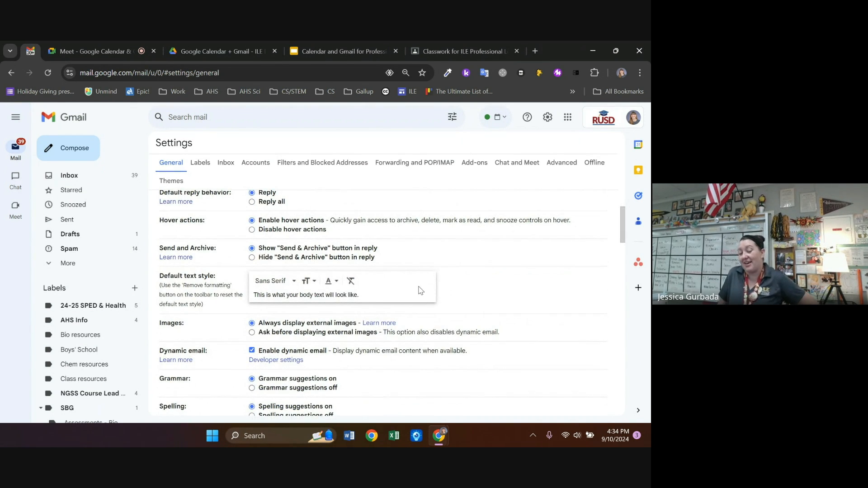
pyautogui.scroll(-2, 421, 289)
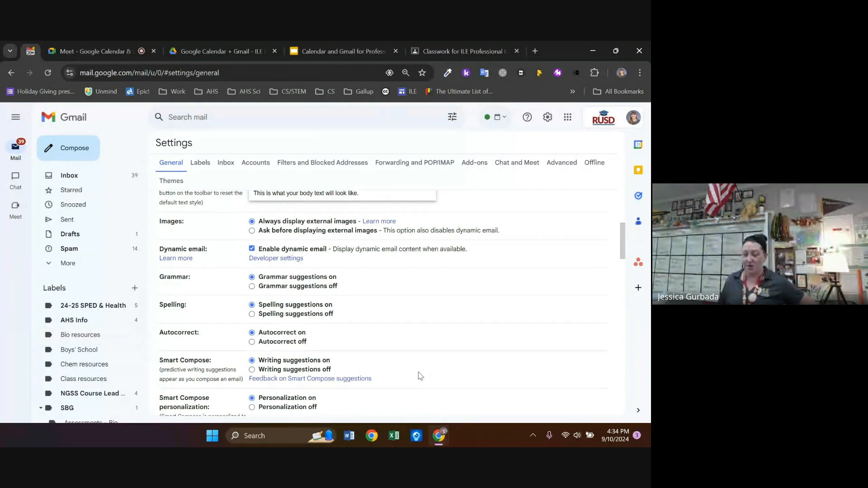
pyautogui.scroll(-1, 453, 337)
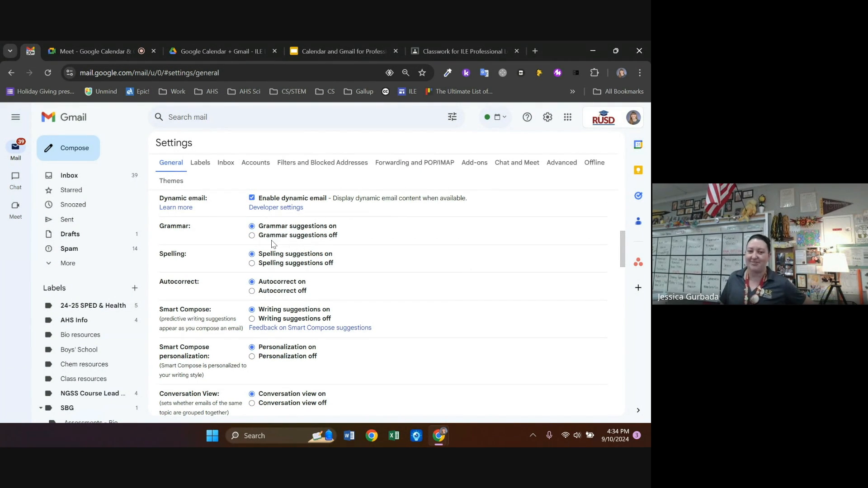
pyautogui.scroll(-2, 486, 283)
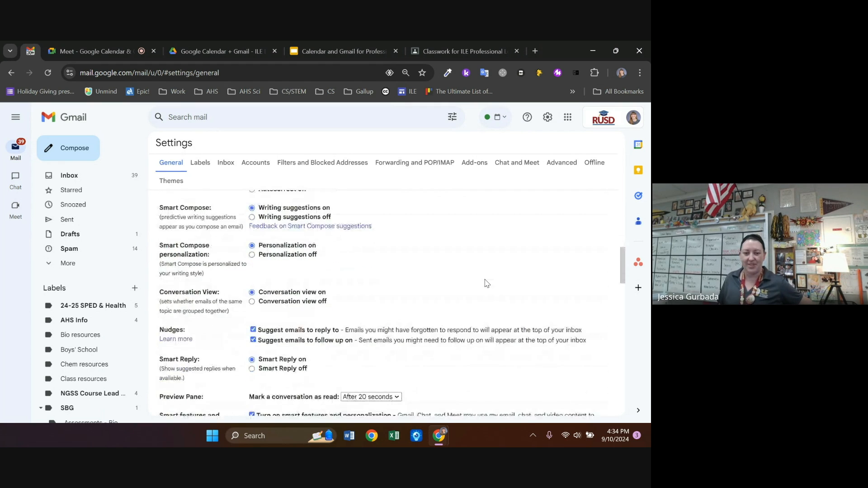
pyautogui.scroll(-1, 488, 281)
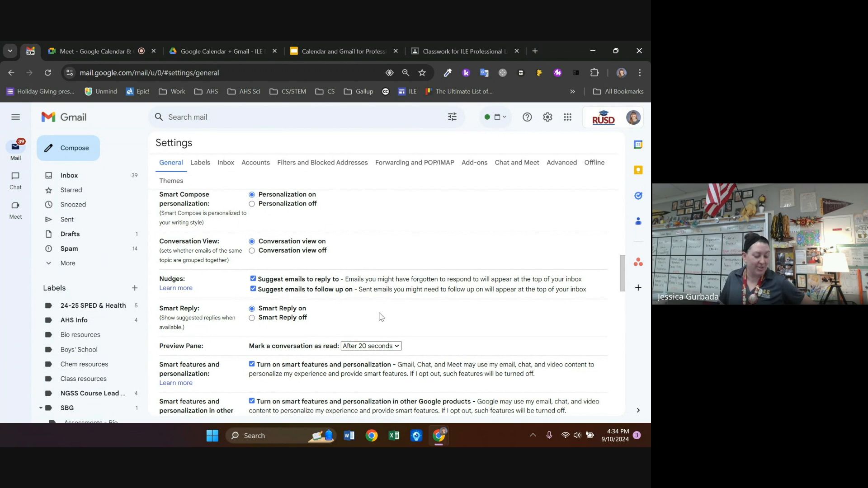
pyautogui.scroll(-2, 403, 279)
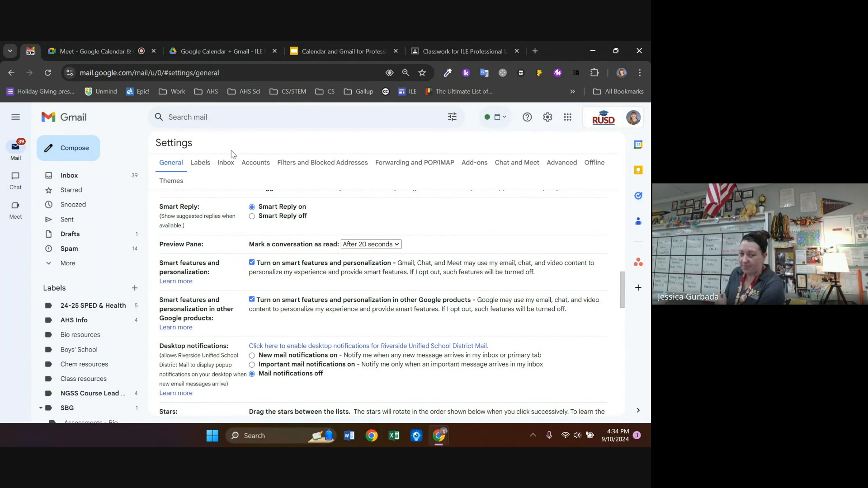
# Keep 'Mark a conversation as read' at After 20 seconds and move down to Signature
pyautogui.click(352, 245)
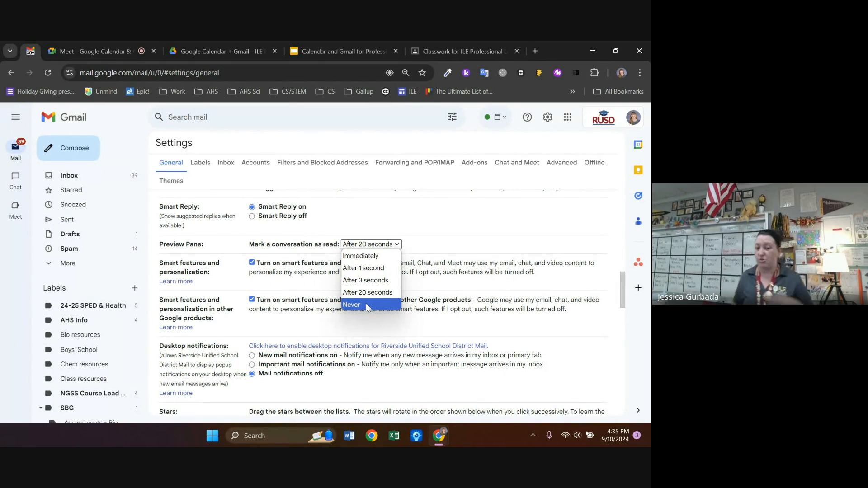
pyautogui.click(378, 293)
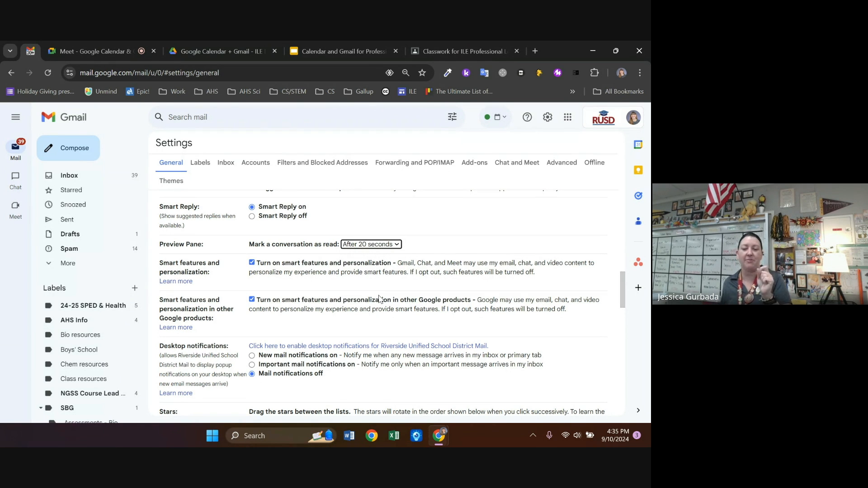
pyautogui.scroll(-1, 425, 233)
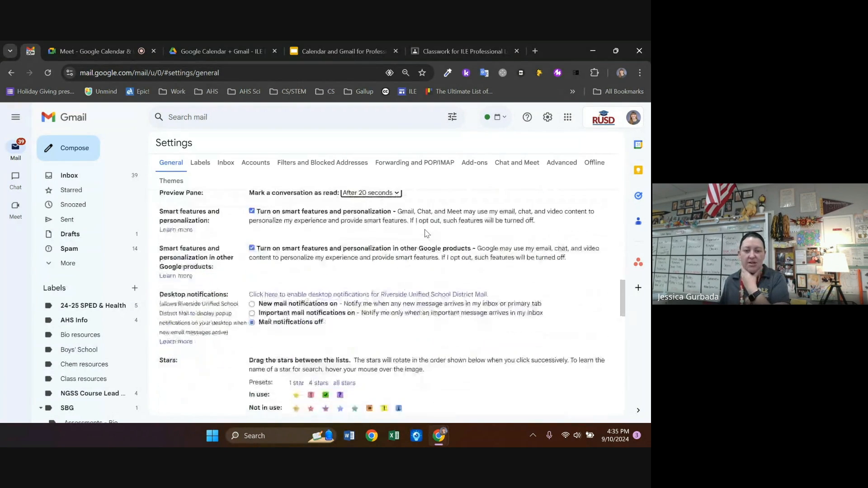
pyautogui.scroll(-4, 425, 233)
pyautogui.scroll(-1, 441, 217)
pyautogui.scroll(1, 441, 217)
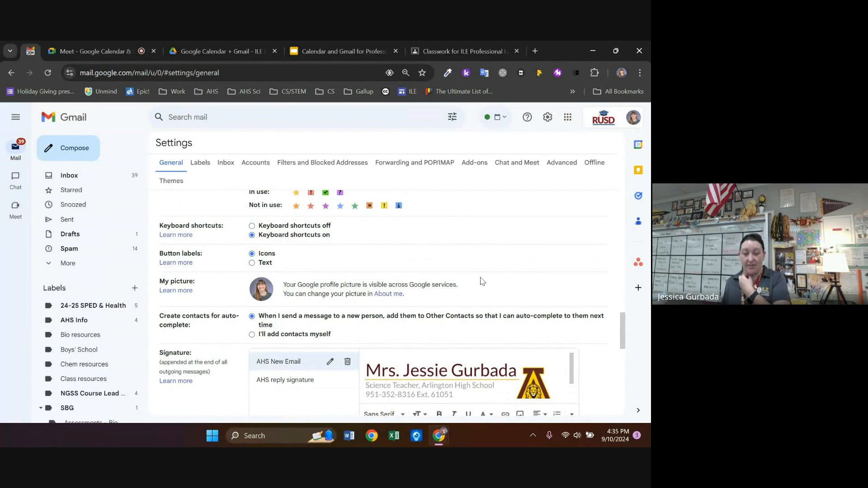
pyautogui.scroll(-2, 480, 281)
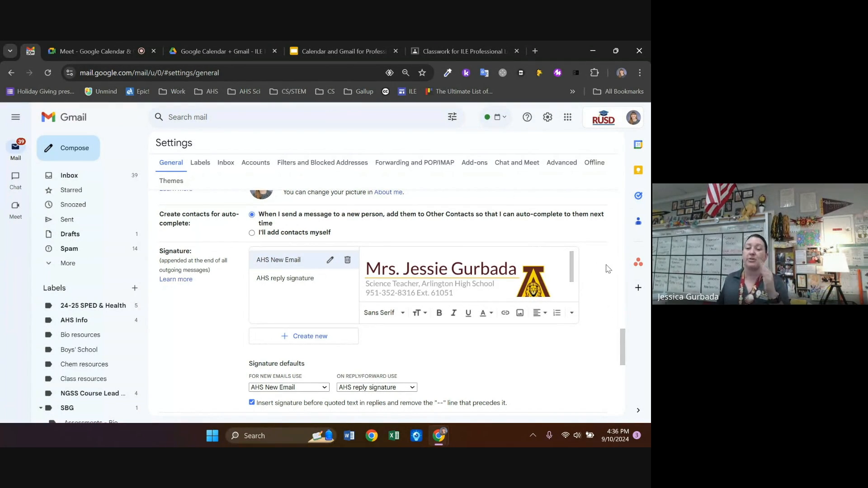
# Open the AHS reply signature to view its compact version with the school logo
pyautogui.scroll(-1, 607, 268)
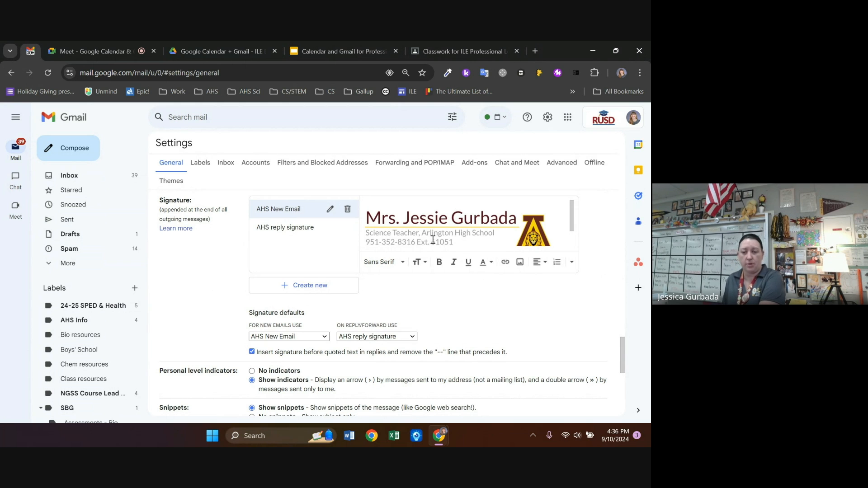
pyautogui.click(285, 230)
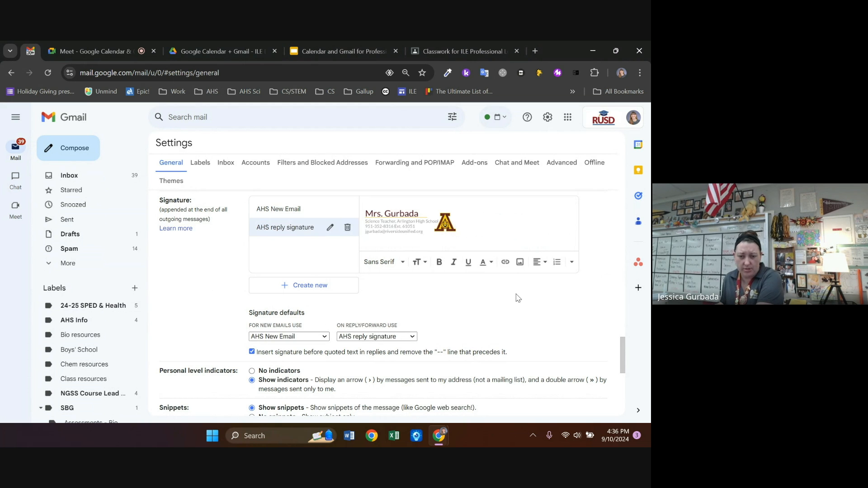
pyautogui.scroll(-5, 518, 298)
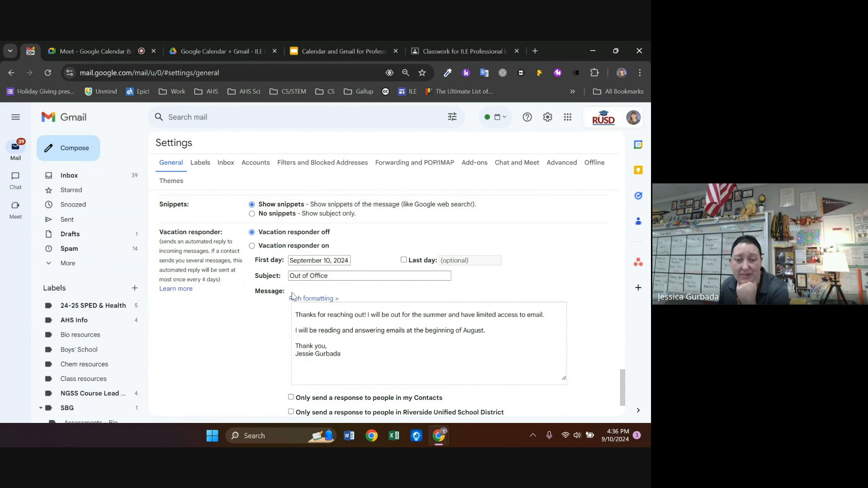
pyautogui.scroll(-1, 355, 288)
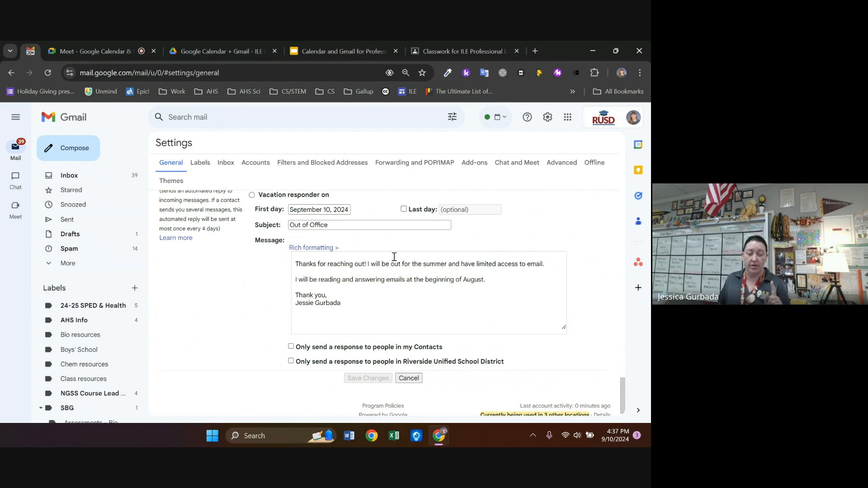
pyautogui.scroll(-1, 393, 266)
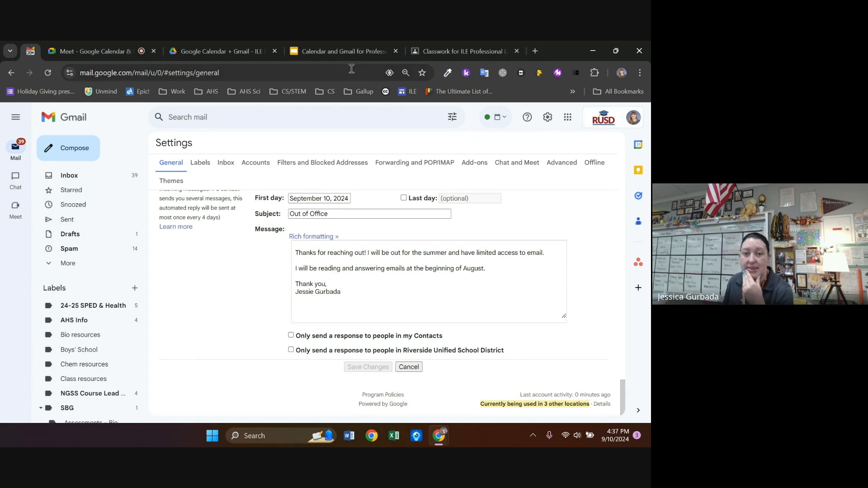
# Switch to the training slide deck and step through slides 36 to 41
pyautogui.click(336, 49)
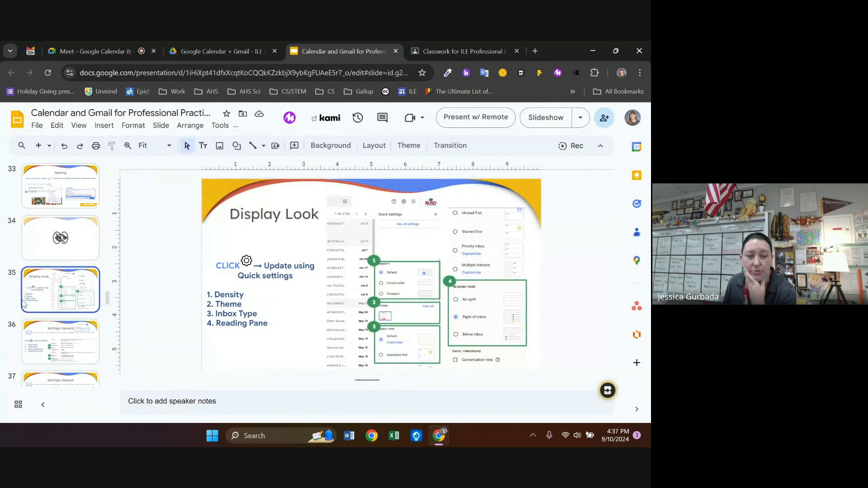
pyautogui.click(58, 337)
pyautogui.scroll(-1, 65, 294)
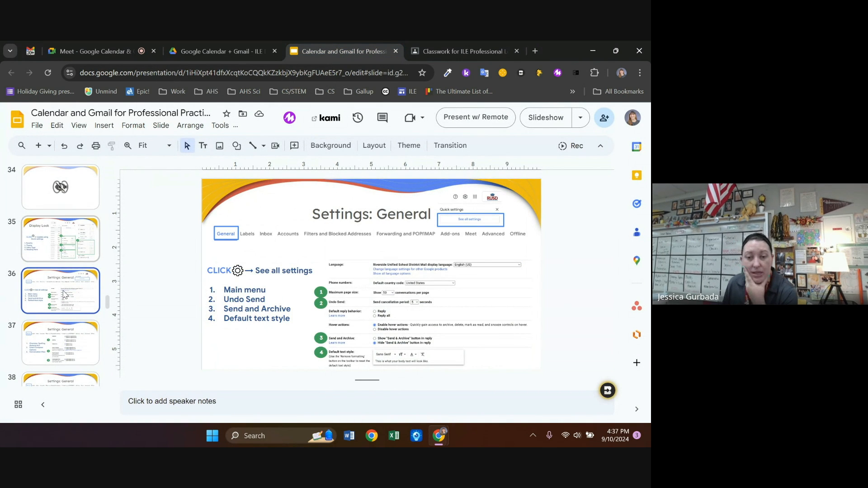
pyautogui.scroll(-1, 65, 295)
pyautogui.click(65, 295)
pyautogui.scroll(-1, 64, 296)
pyautogui.click(63, 296)
pyautogui.scroll(-1, 63, 296)
pyautogui.click(63, 297)
pyautogui.scroll(-1, 62, 299)
pyautogui.click(62, 302)
pyautogui.scroll(-1, 62, 302)
pyautogui.click(63, 302)
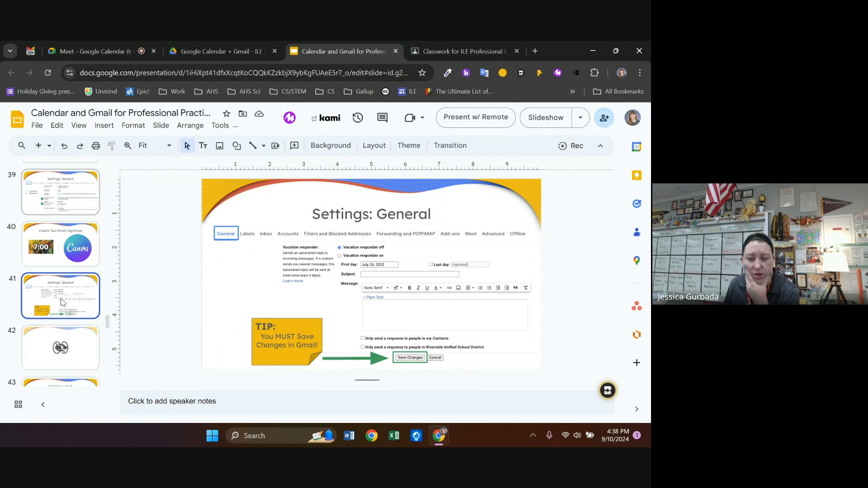
# Continue through slides 42 to 45, then return to slide 40, Create Your Email Signature
pyautogui.scroll(-1, 62, 302)
pyautogui.click(69, 300)
pyautogui.press('Down')
pyautogui.scroll(-1, 59, 286)
pyautogui.press('Down')
pyautogui.scroll(-1, 70, 293)
pyautogui.click(74, 300)
pyautogui.scroll(5, 74, 299)
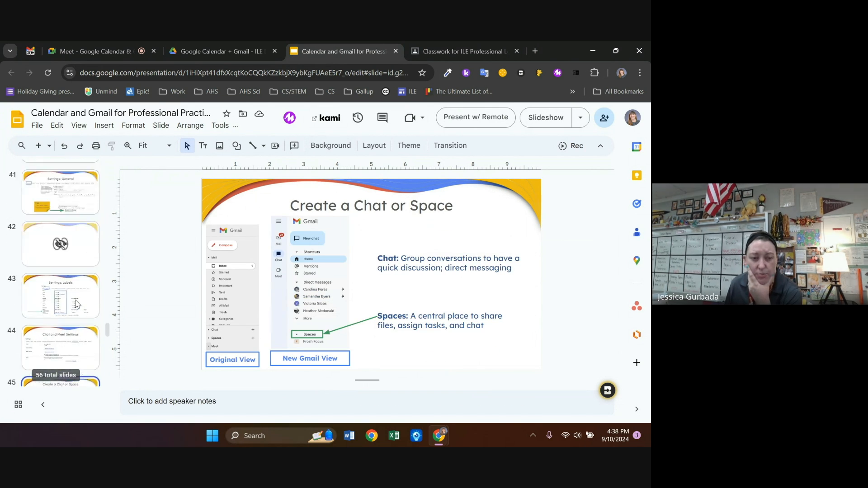
pyautogui.click(69, 289)
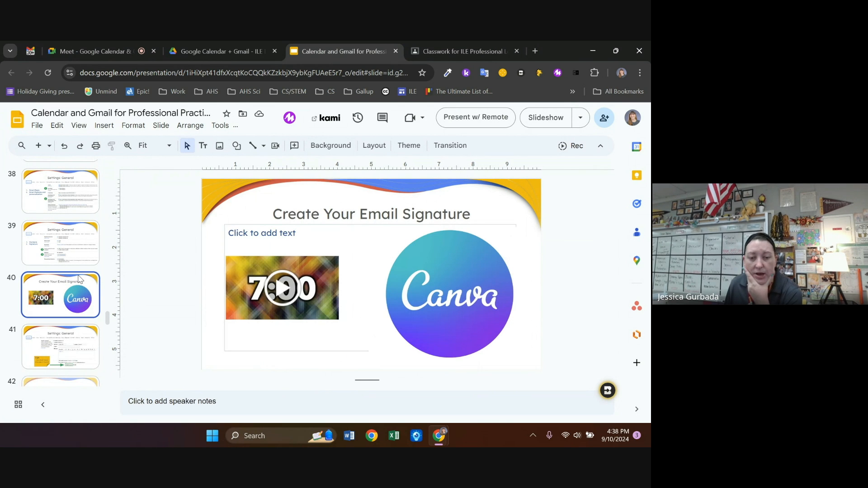
# Load canva.com in a new tab and search for 'email signature'
pyautogui.click(535, 51)
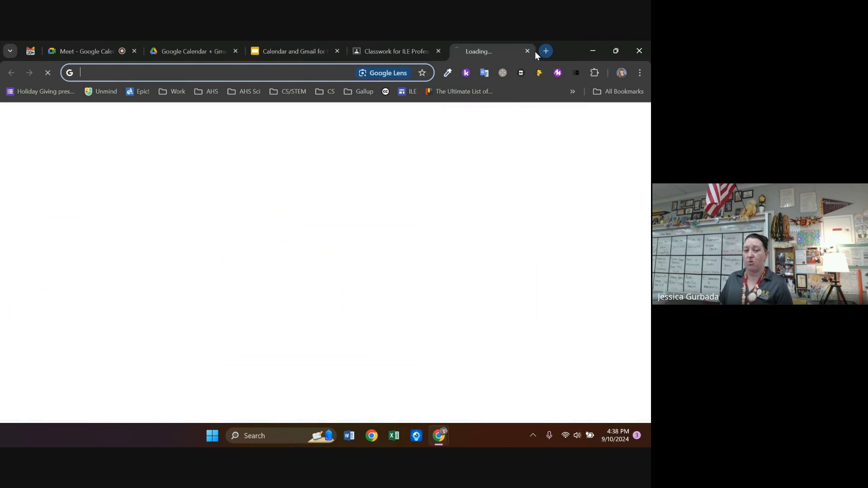
pyautogui.write('canv')
pyautogui.press('Return')
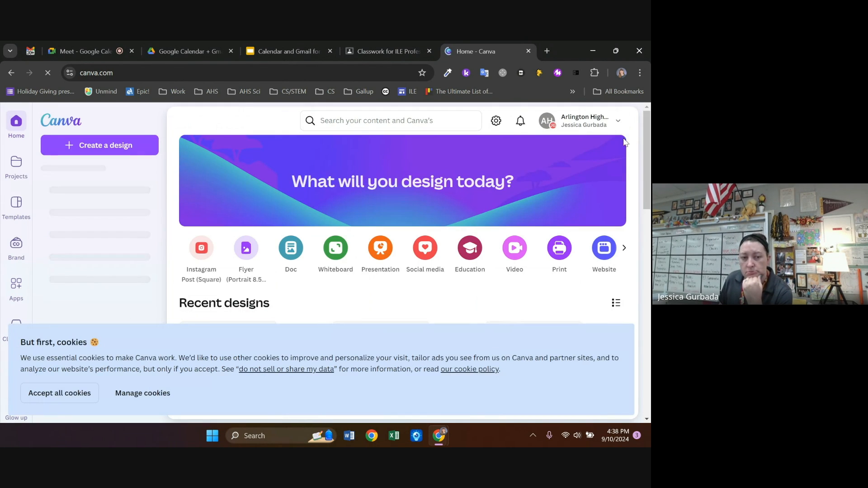
pyautogui.click(446, 114)
pyautogui.write('email signature')
pyautogui.press('Return')
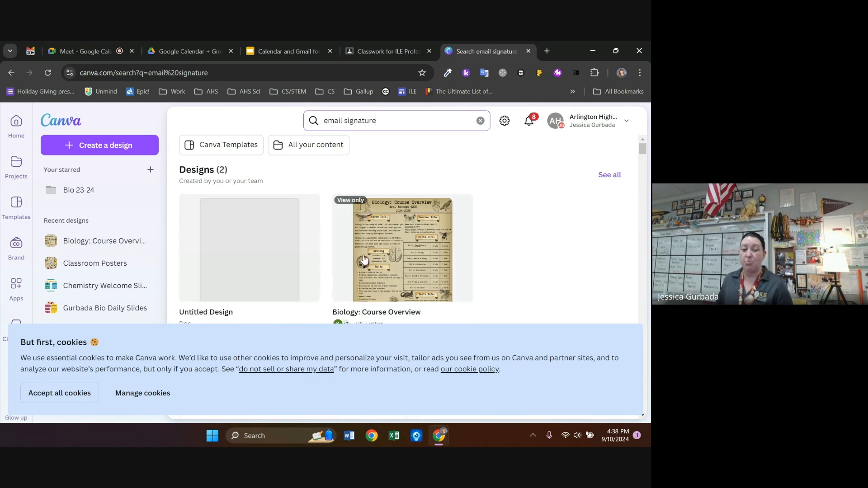
# Accept cookies, browse the template results, and preview the peach copywriter email signature template
pyautogui.click(81, 397)
pyautogui.scroll(-2, 379, 290)
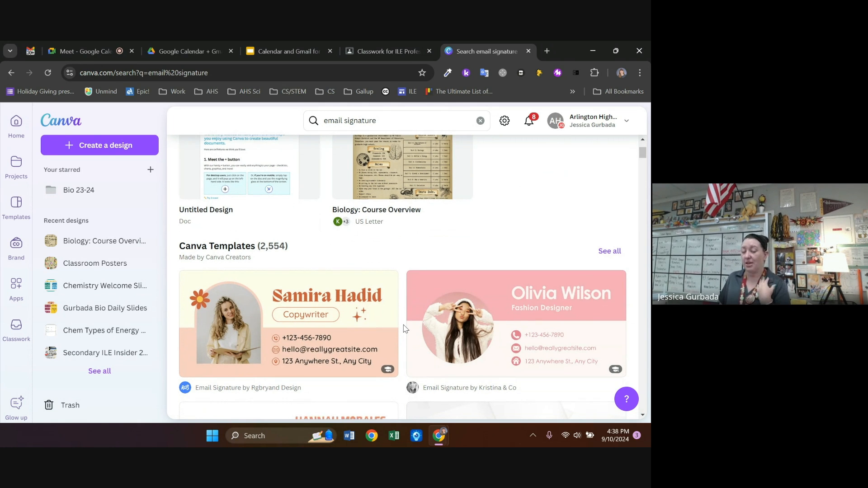
pyautogui.scroll(-1, 405, 329)
pyautogui.scroll(-7, 404, 328)
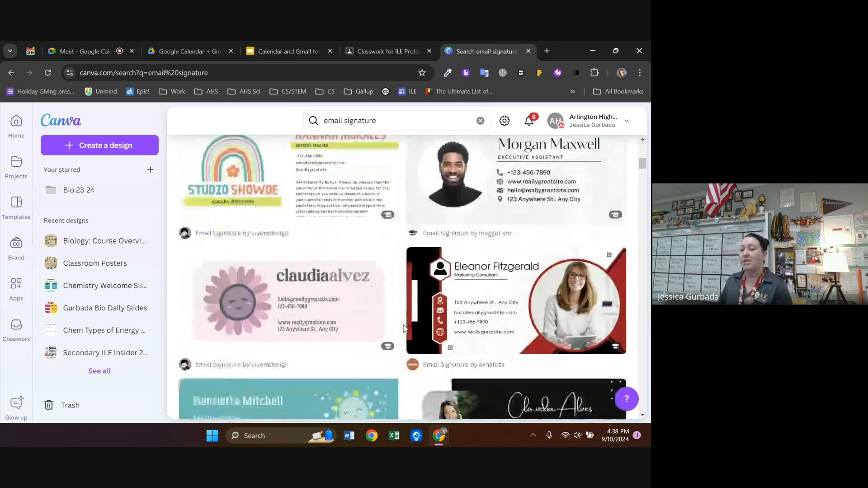
pyautogui.scroll(-3, 404, 329)
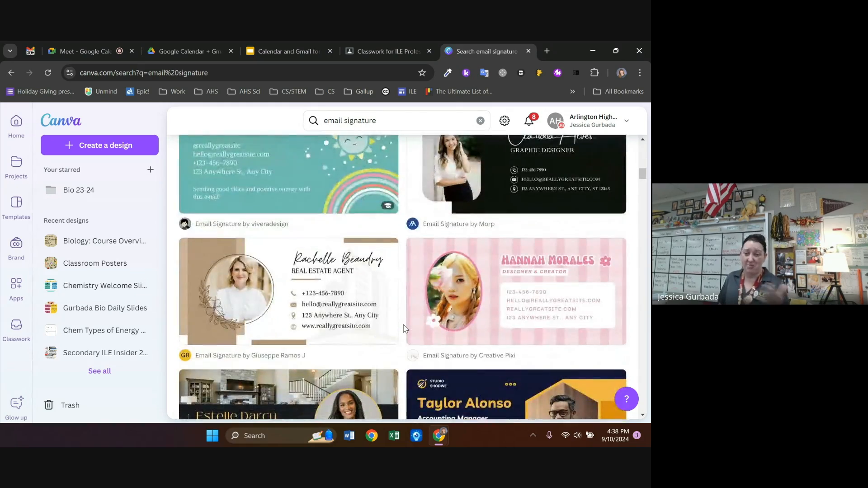
pyautogui.scroll(-6, 404, 329)
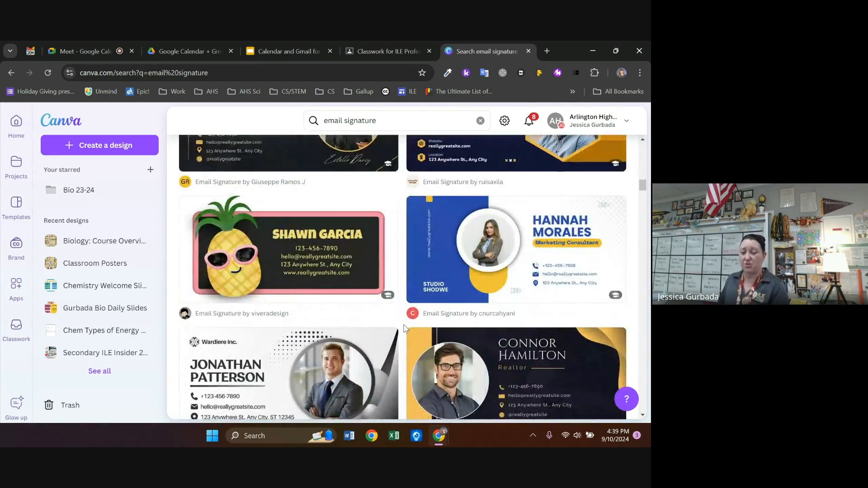
pyautogui.scroll(-5, 404, 328)
pyautogui.scroll(12, 403, 329)
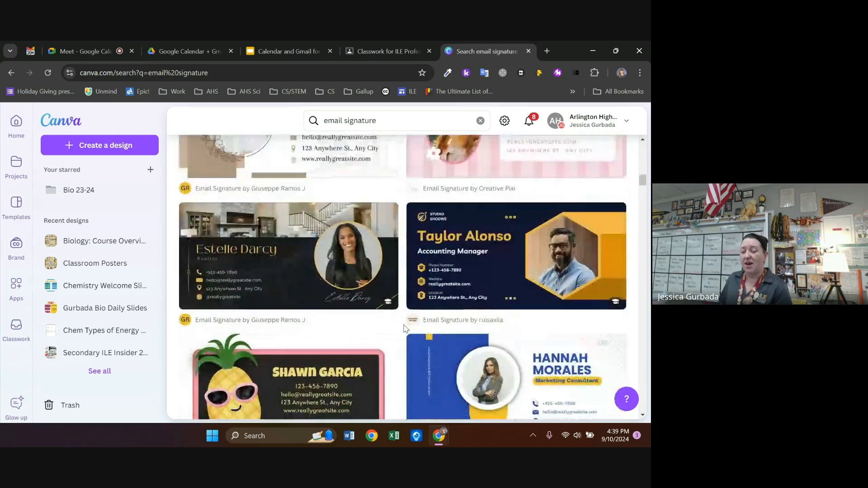
pyautogui.scroll(10, 404, 329)
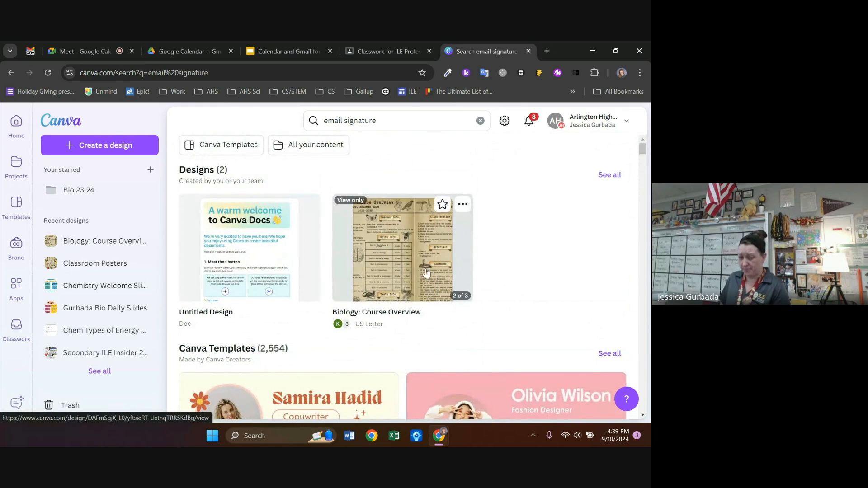
pyautogui.scroll(-2, 308, 288)
pyautogui.click(308, 288)
# Customize the copywriter template, replacing the placeholder name with the teacher's own name
pyautogui.click(526, 252)
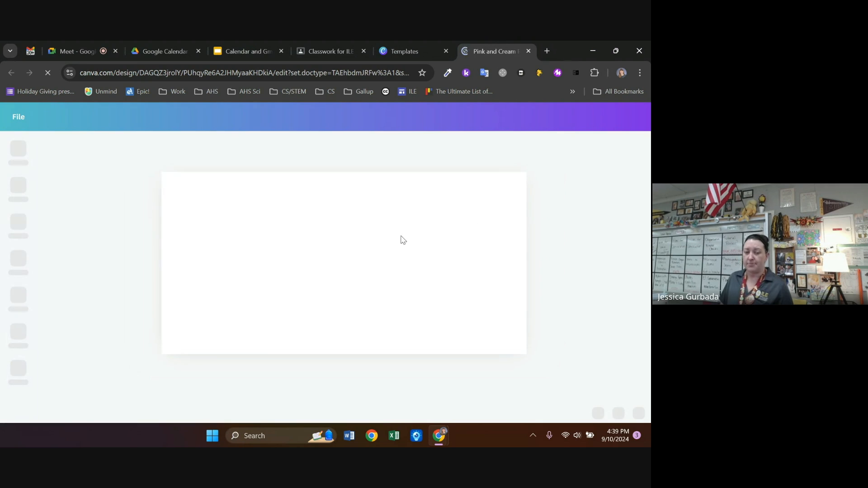
pyautogui.click(406, 237)
pyautogui.doubleClick(504, 224)
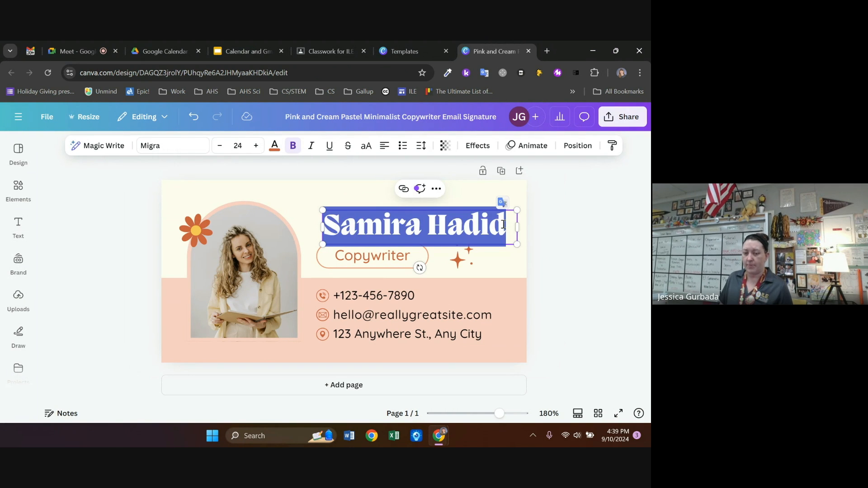
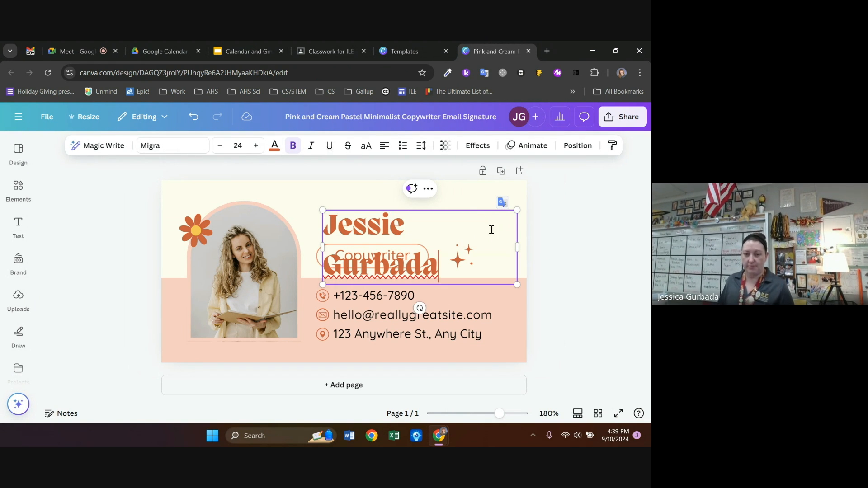
# Download the signature design as a PNG
pyautogui.click(622, 117)
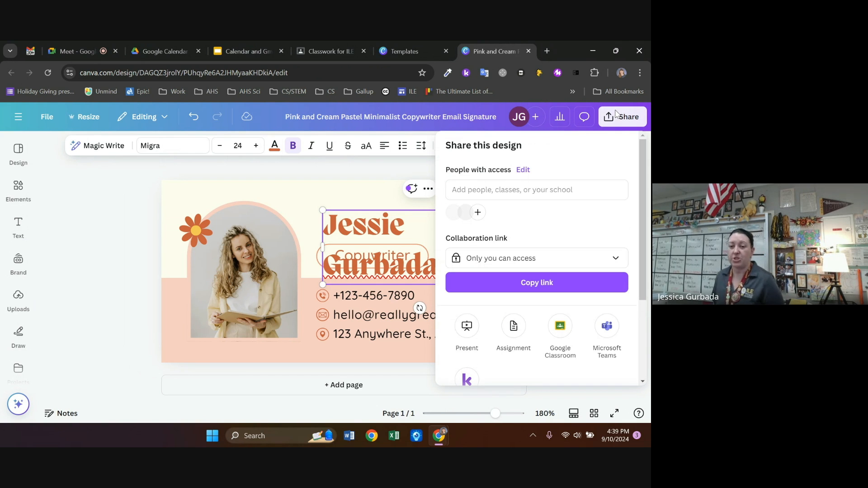
pyautogui.scroll(-3, 573, 283)
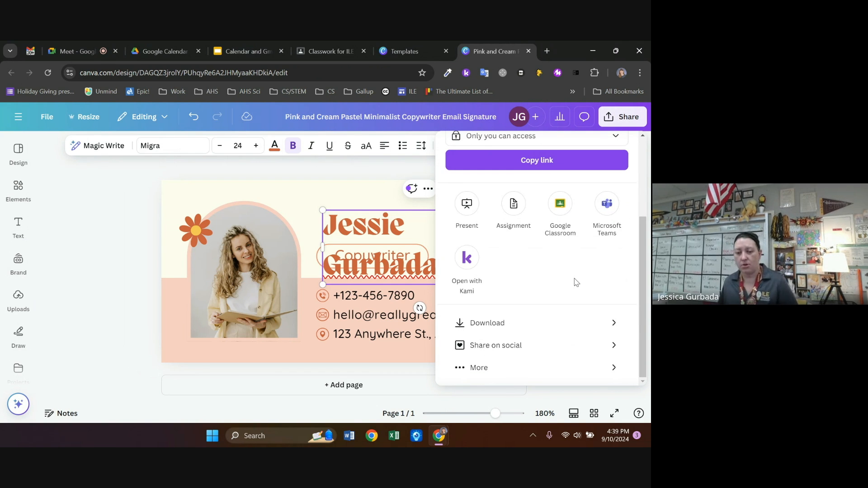
pyautogui.click(552, 325)
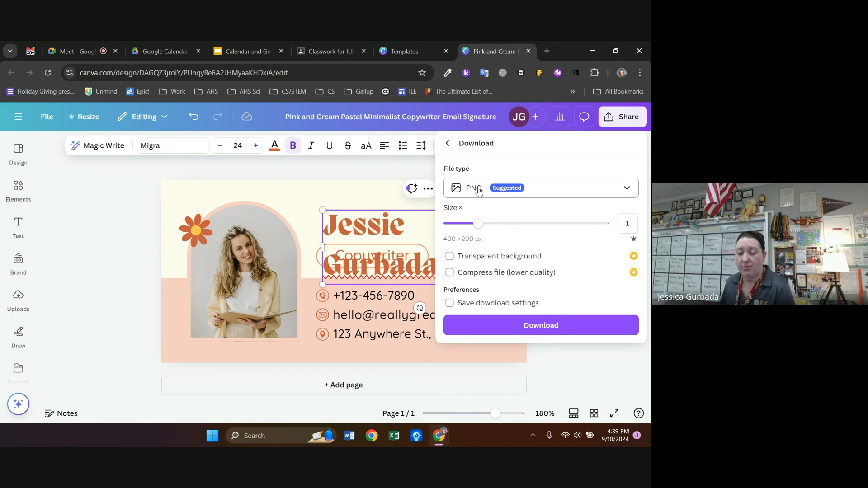
pyautogui.click(578, 324)
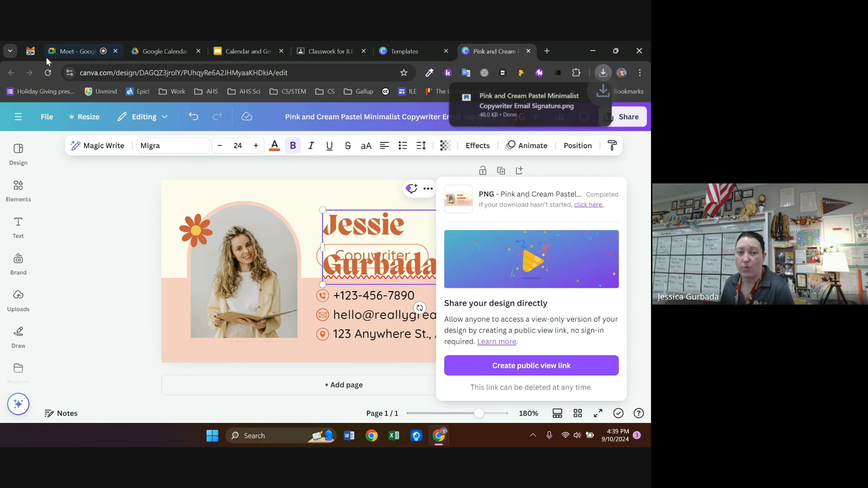
# Back in Gmail settings, create a new signature named 'test for training'
pyautogui.click(30, 53)
pyautogui.scroll(10, 271, 280)
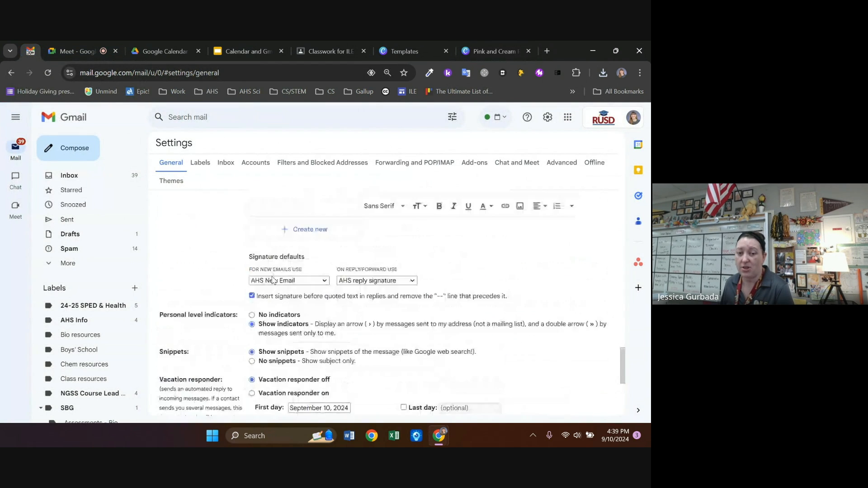
pyautogui.click(321, 376)
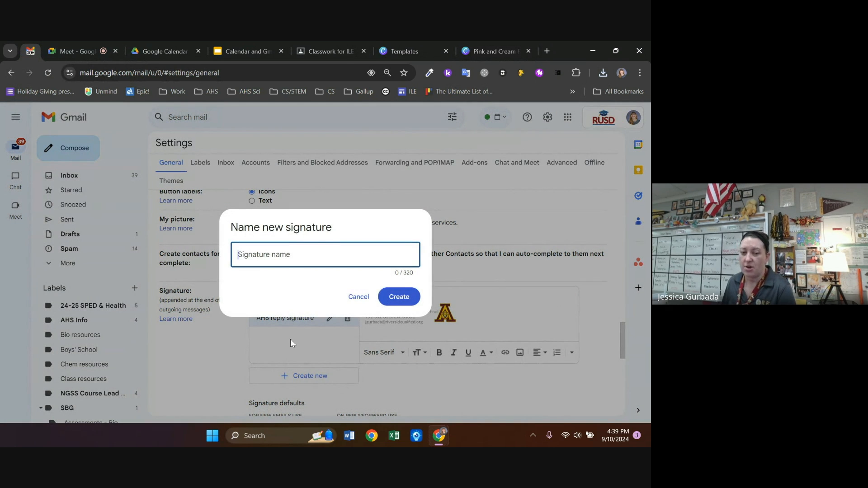
pyautogui.write('test for training')
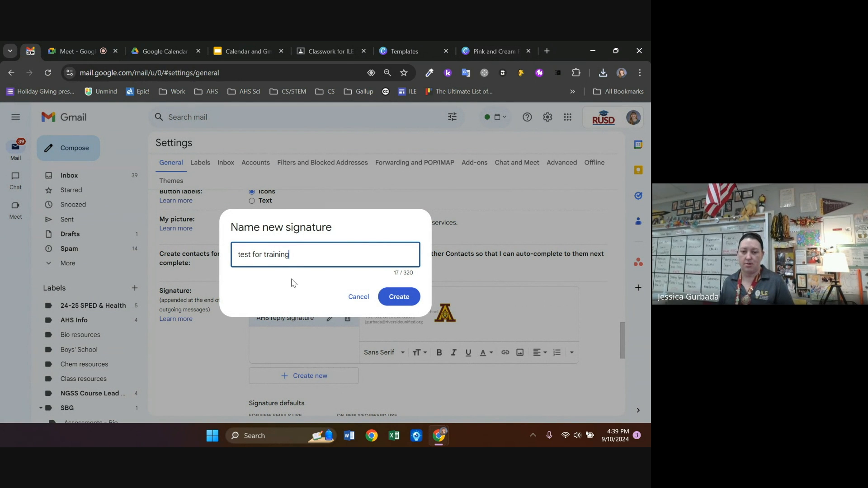
pyautogui.click(399, 297)
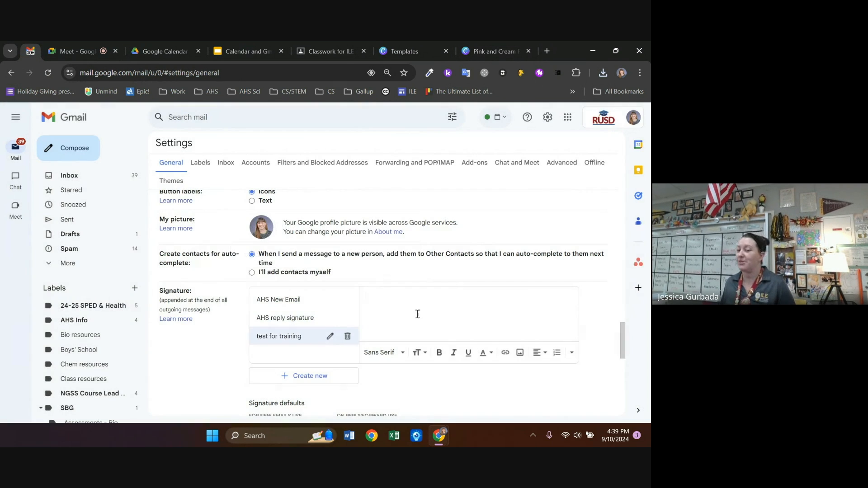
# Upload the downloaded Canva PNG from Downloads and insert it into the signature
pyautogui.click(520, 353)
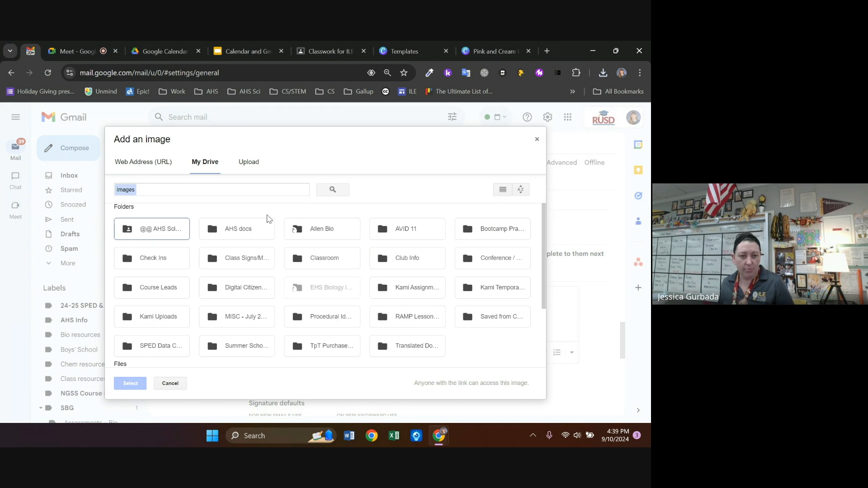
pyautogui.click(250, 162)
pyautogui.click(336, 294)
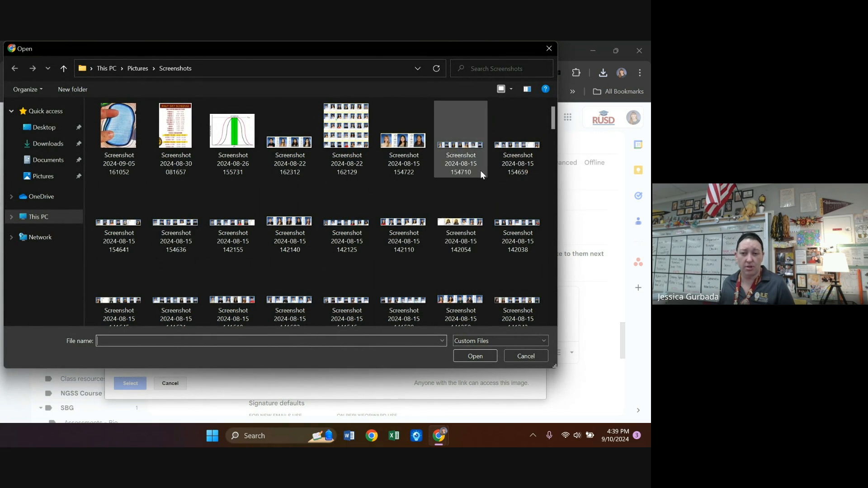
pyautogui.click(49, 143)
pyautogui.click(123, 137)
pyautogui.click(474, 354)
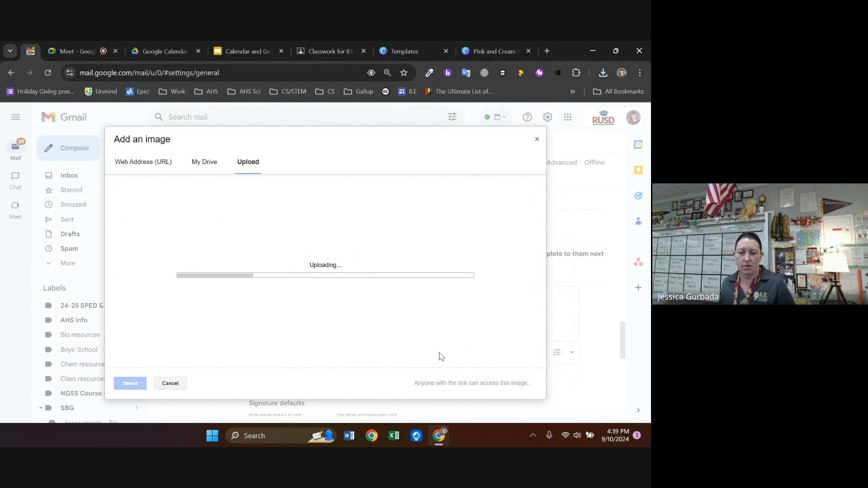
pyautogui.click(130, 383)
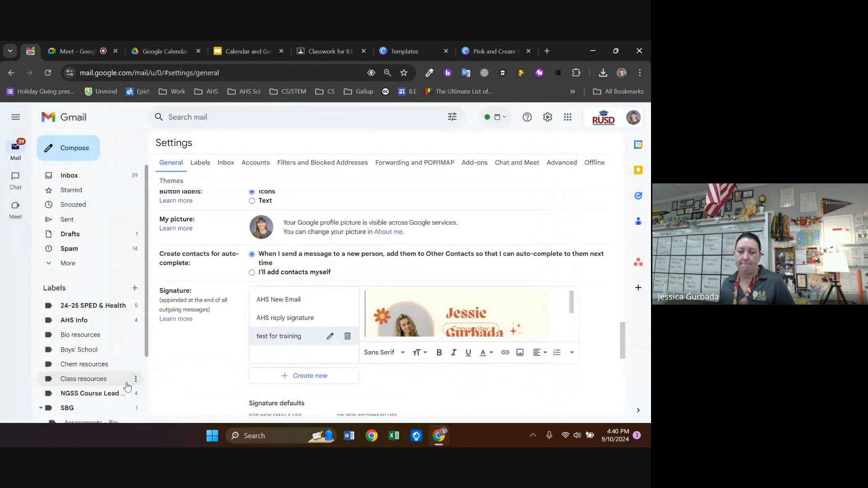
# Scroll through the signature editor to check the inserted Canva image
pyautogui.scroll(-3, 541, 316)
pyautogui.scroll(3, 540, 321)
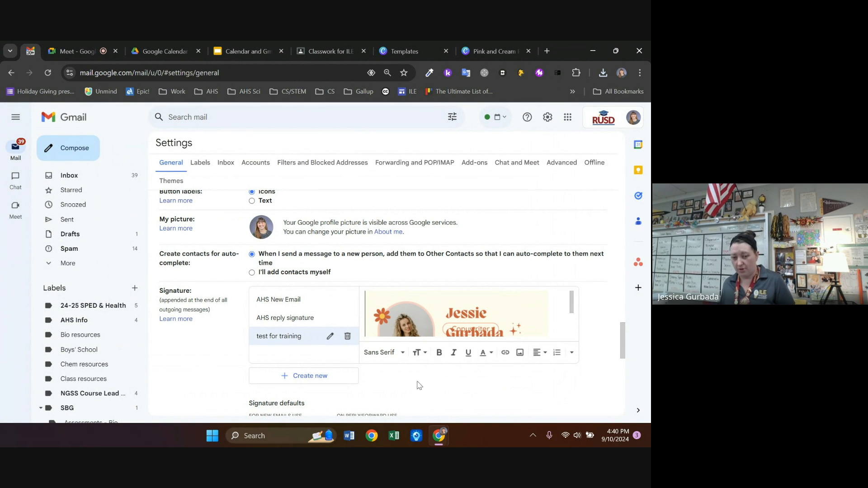
pyautogui.scroll(-3, 516, 314)
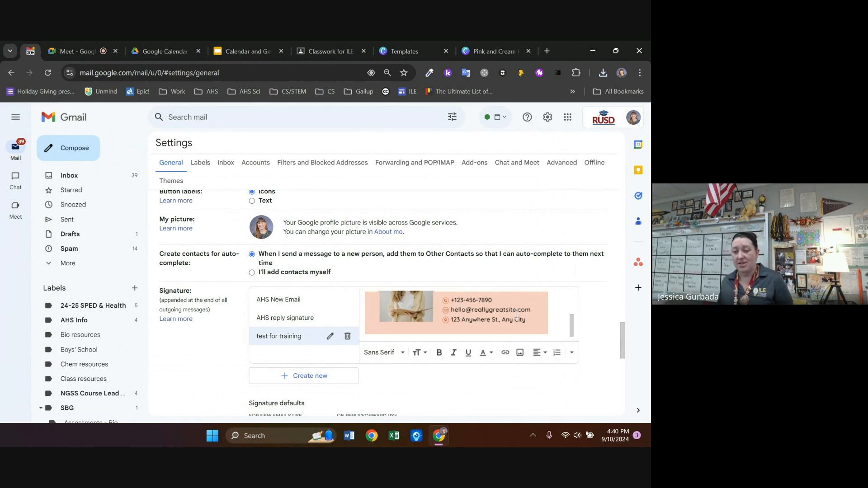
pyautogui.scroll(3, 515, 314)
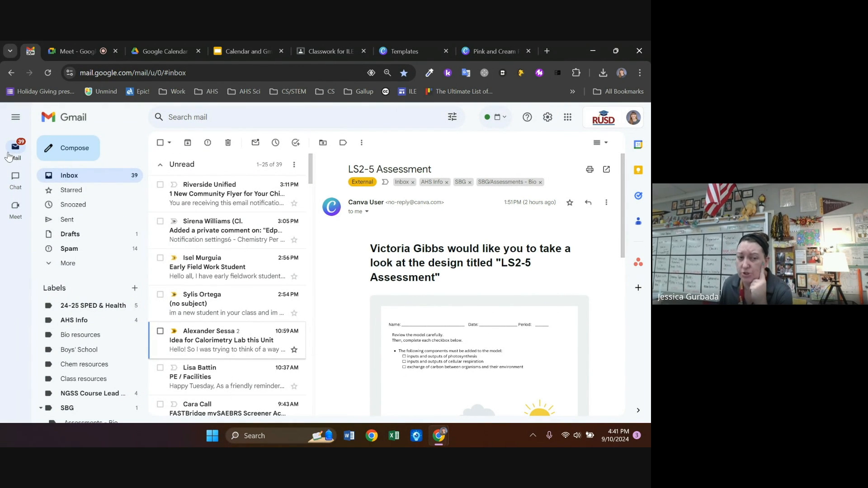
# Switch to Chat Home and dismiss the 'Stay focused' dedicated Chat app banner
pyautogui.click(16, 185)
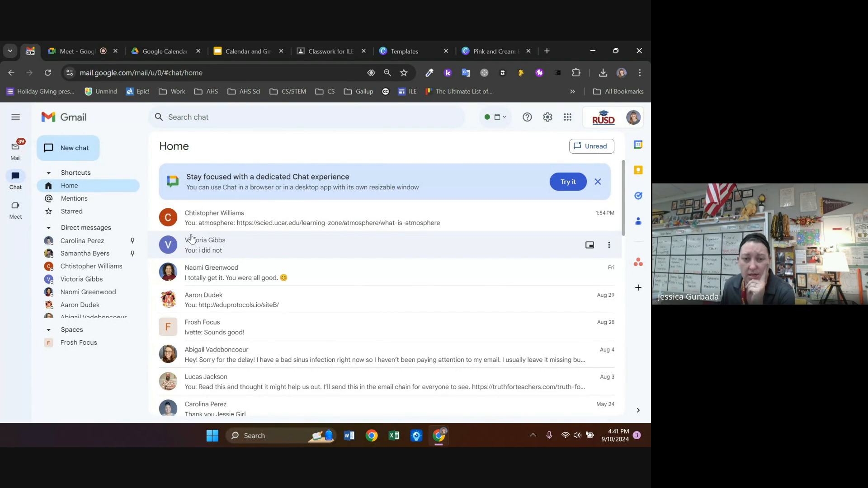
pyautogui.click(598, 181)
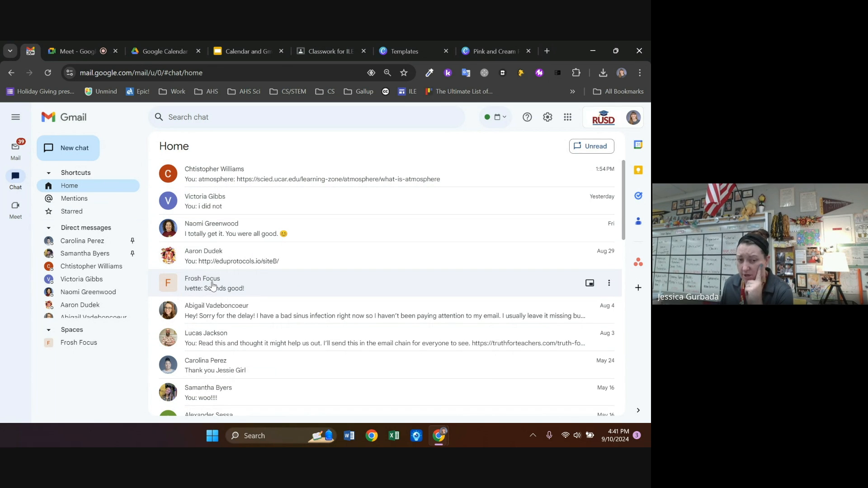
pyautogui.moveTo(212, 286)
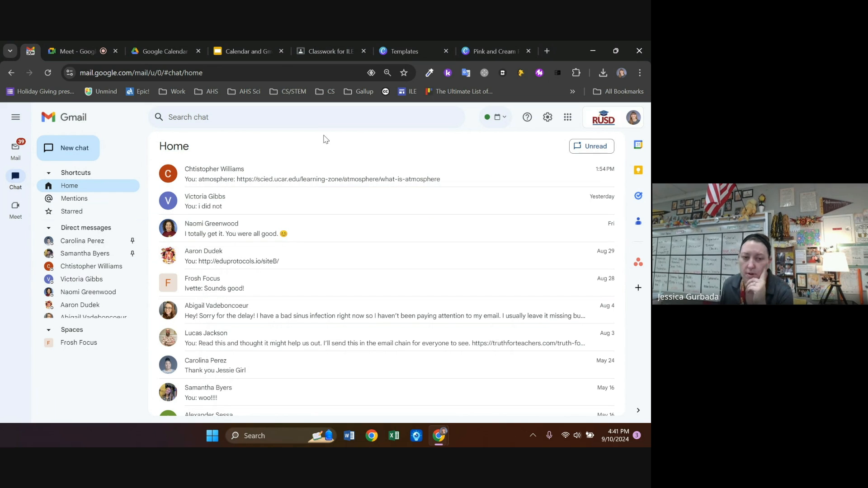
pyautogui.scroll(-2, 81, 264)
pyautogui.scroll(2, 80, 263)
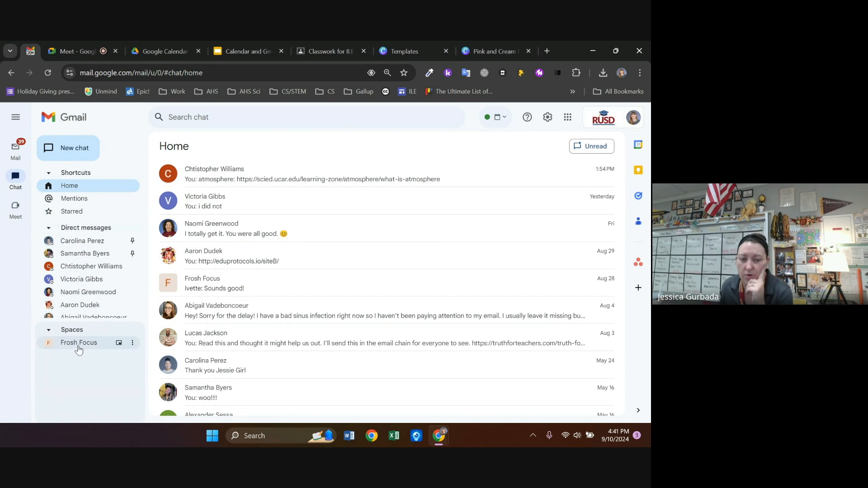
pyautogui.click(76, 148)
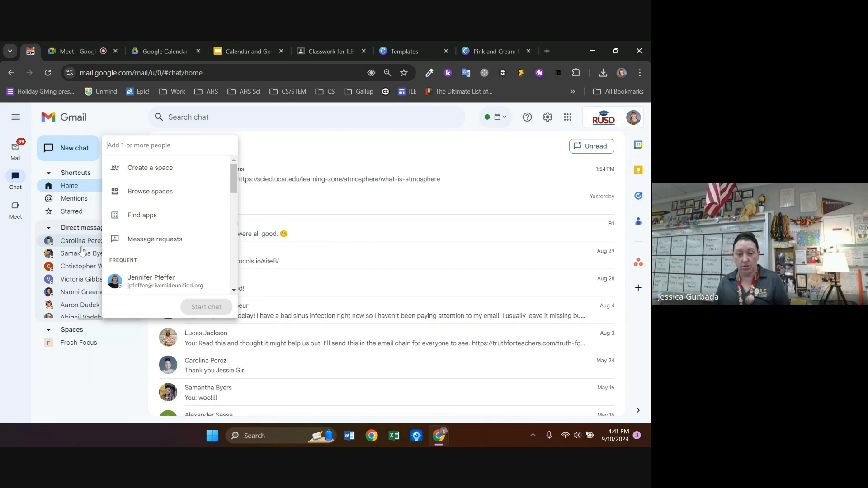
pyautogui.write('jpf')
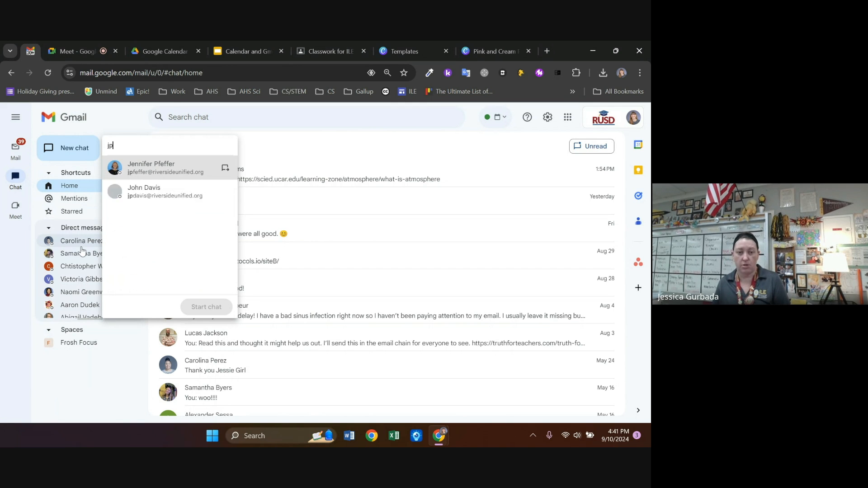
pyautogui.click(151, 166)
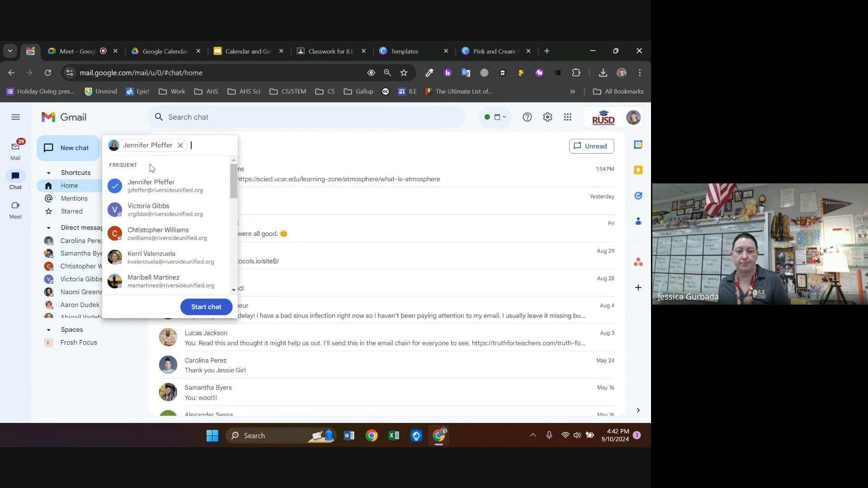
pyautogui.click(208, 308)
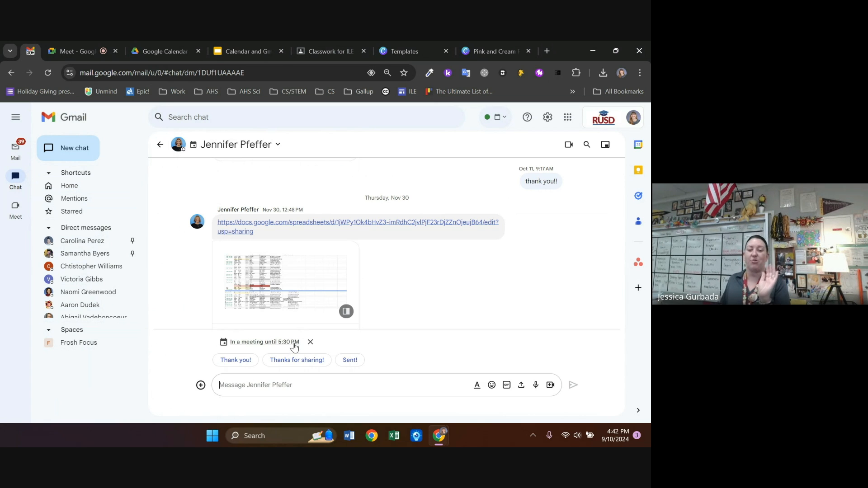
pyautogui.click(160, 144)
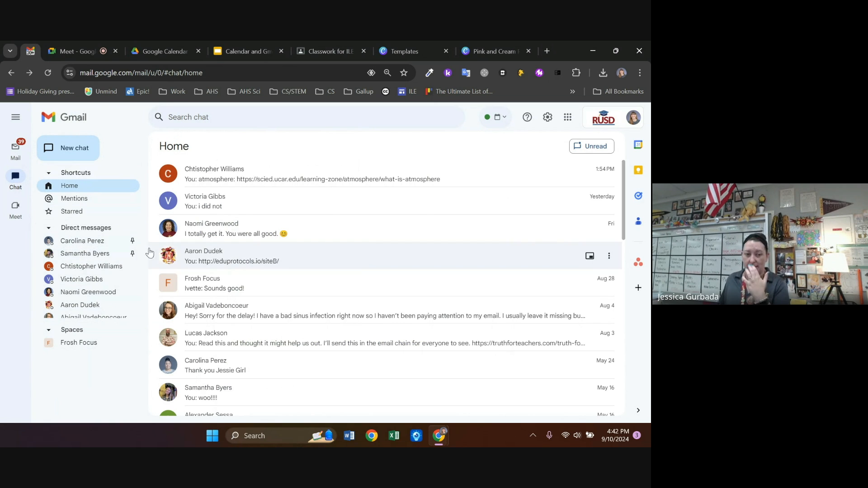
# Start creating a new space from New chat, then cancel it
pyautogui.click(68, 148)
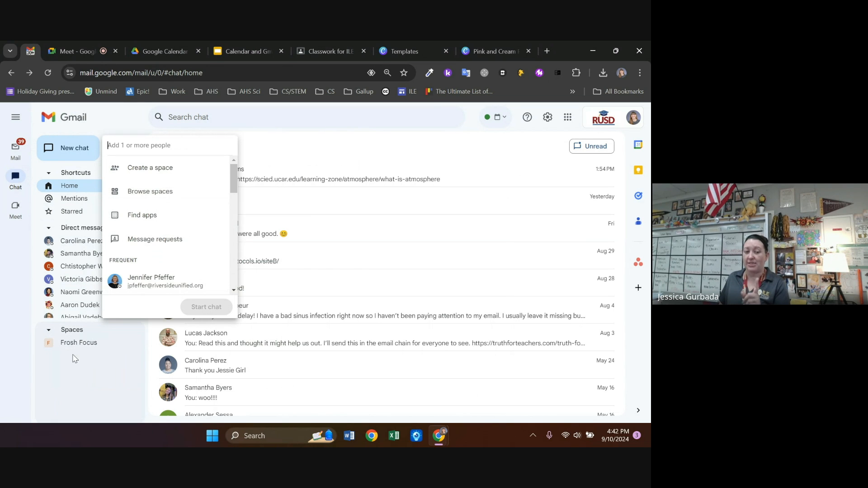
pyautogui.moveTo(73, 349)
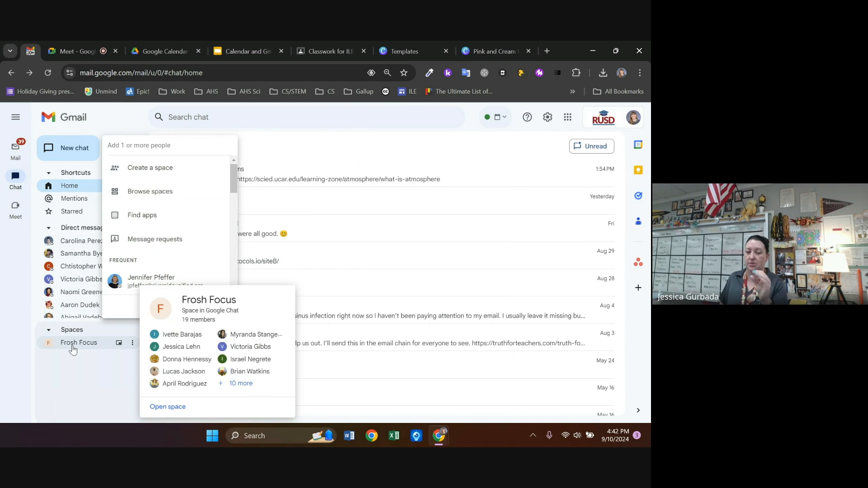
pyautogui.click(171, 175)
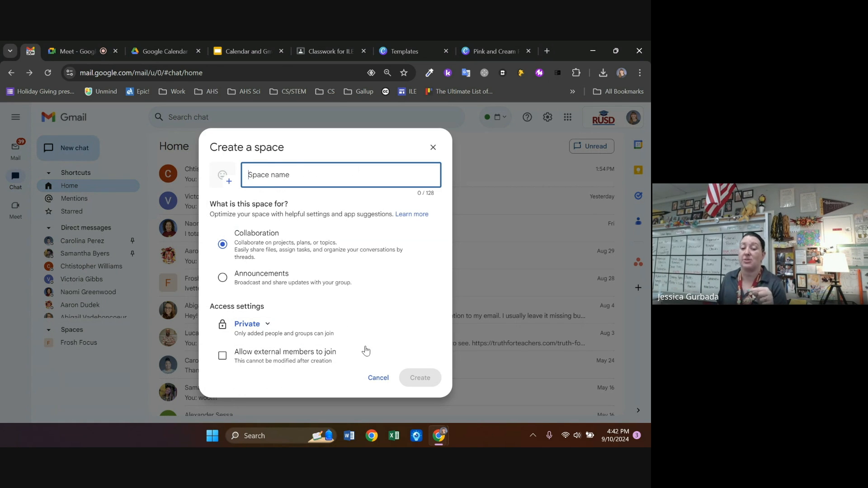
pyautogui.click(378, 378)
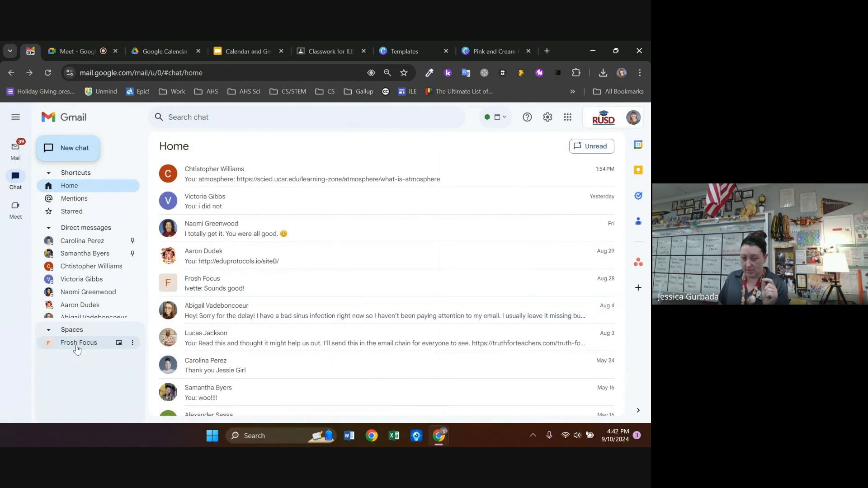
# Open the Frosh Focus space and look through its messages
pyautogui.click(77, 342)
pyautogui.scroll(5, 267, 301)
pyautogui.scroll(-10, 268, 301)
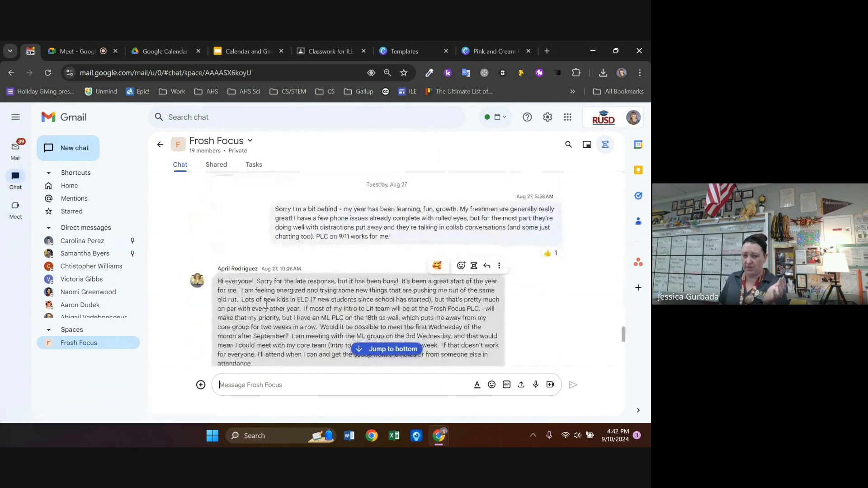
# View the Frosh Focus space's Shared files, then its empty Tasks list
pyautogui.scroll(-5, 266, 305)
pyautogui.click(224, 167)
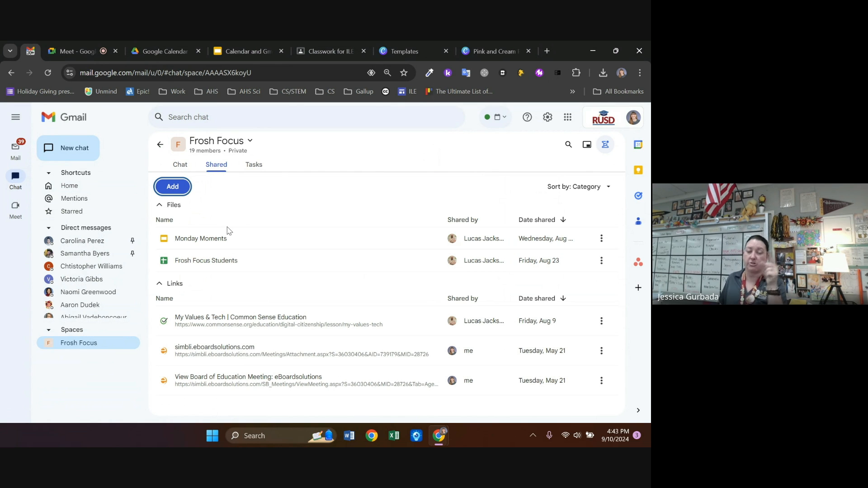
pyautogui.click(264, 167)
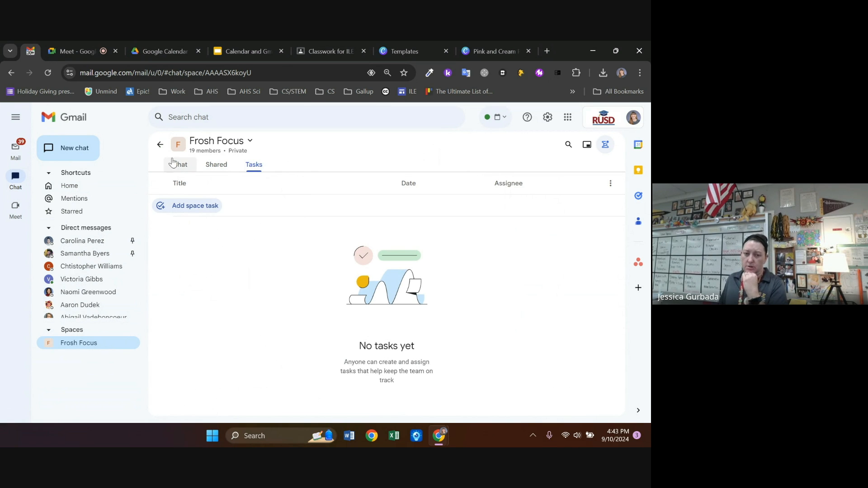
# Switch to Mail and back to Chat, leaving the Frosh Focus conversation
pyautogui.click(15, 148)
pyautogui.moveTo(16, 174)
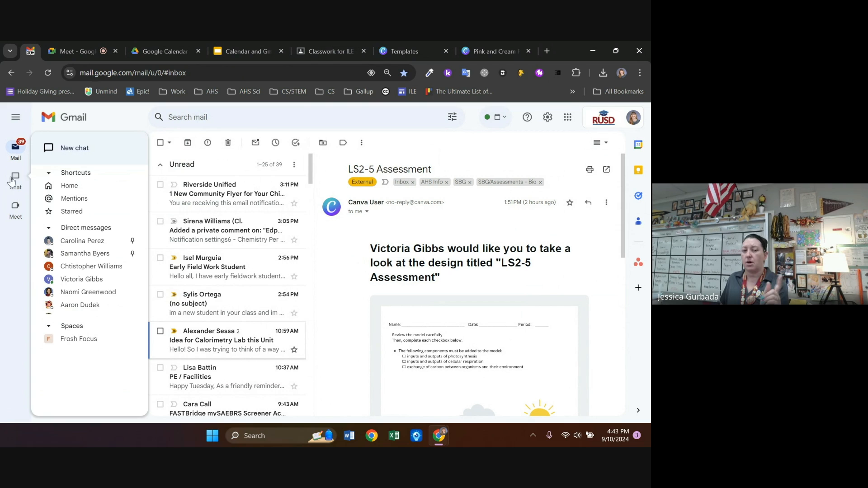
pyautogui.click(14, 181)
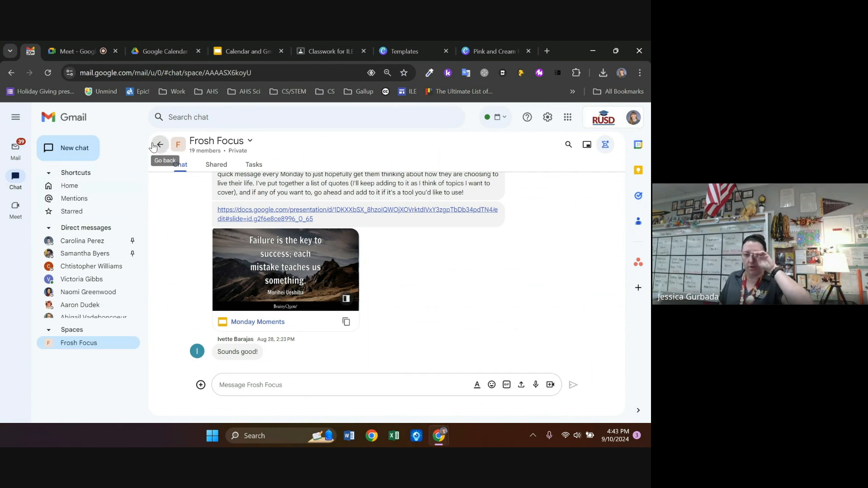
pyautogui.click(160, 144)
# Open a colleague's direct message from Chat Home, then return to the Mail inbox
pyautogui.click(16, 181)
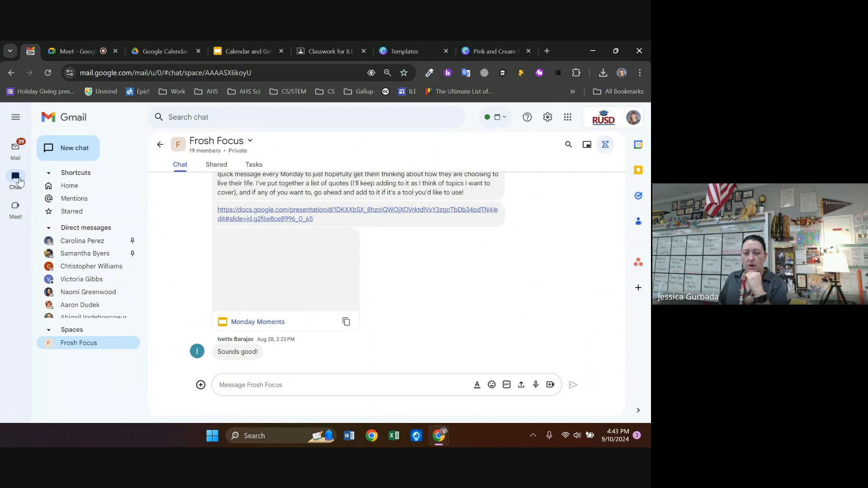
pyautogui.click(70, 186)
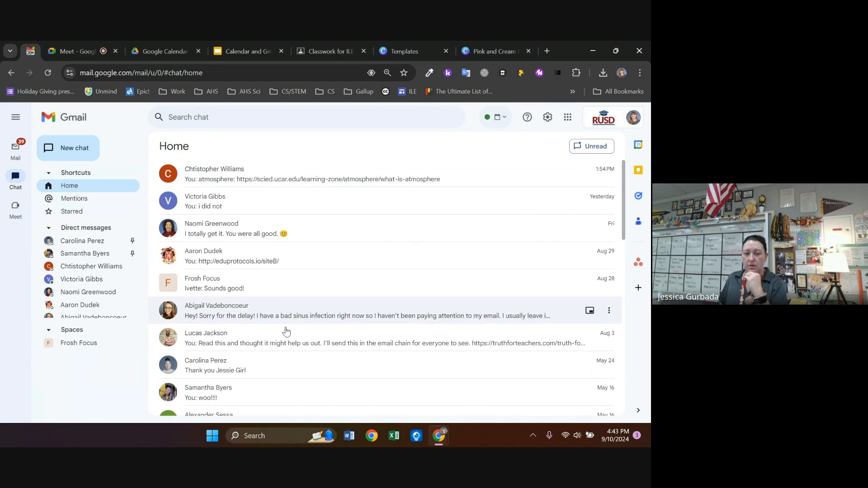
pyautogui.click(93, 246)
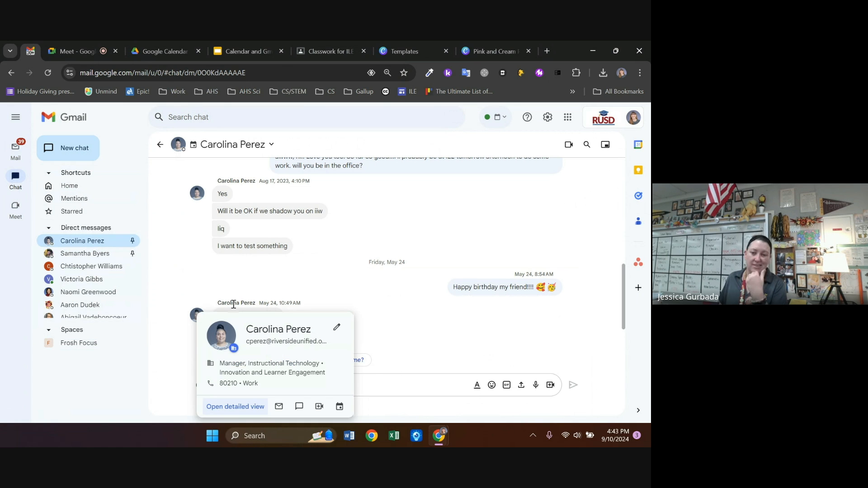
pyautogui.click(17, 147)
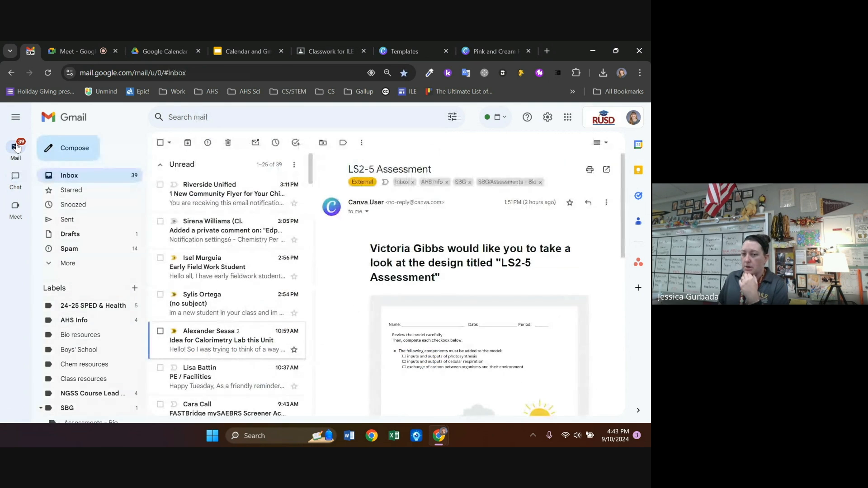